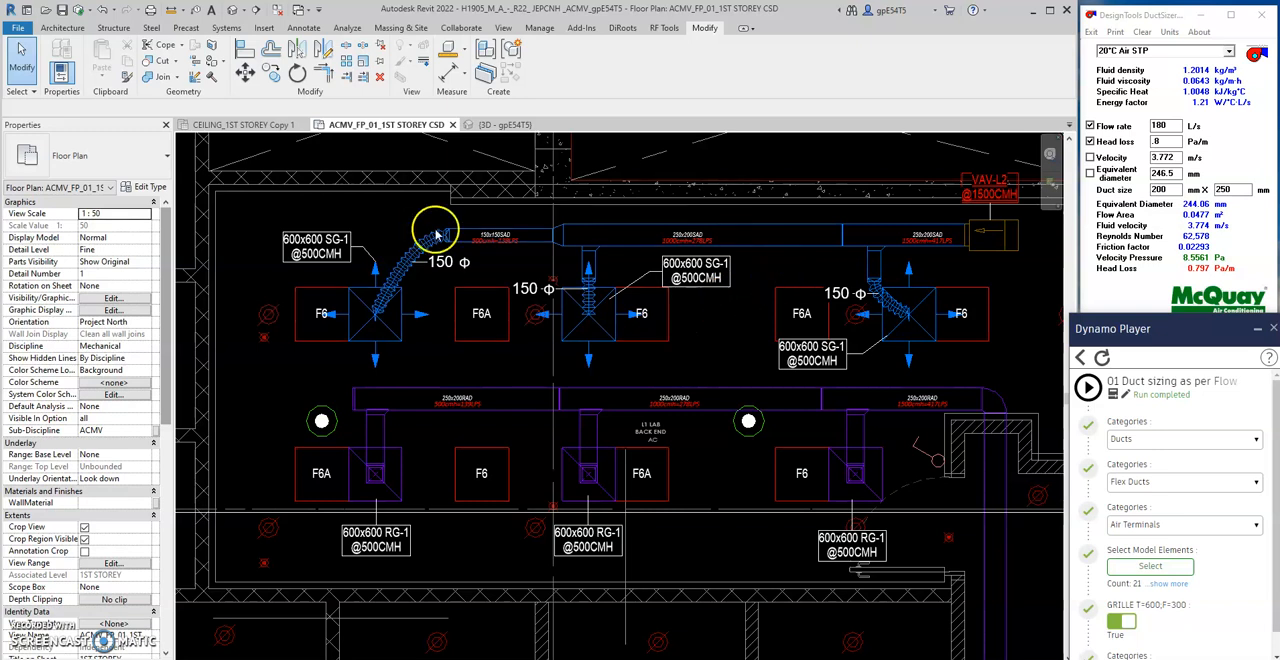
- Move the 600x600 SG-1 tag of the supply diffuser nearest the VAV-L2 unit slightly down and away from the diffuser
scroll(483, 228, "up", 2)
scroll(483, 228, "down", 3)
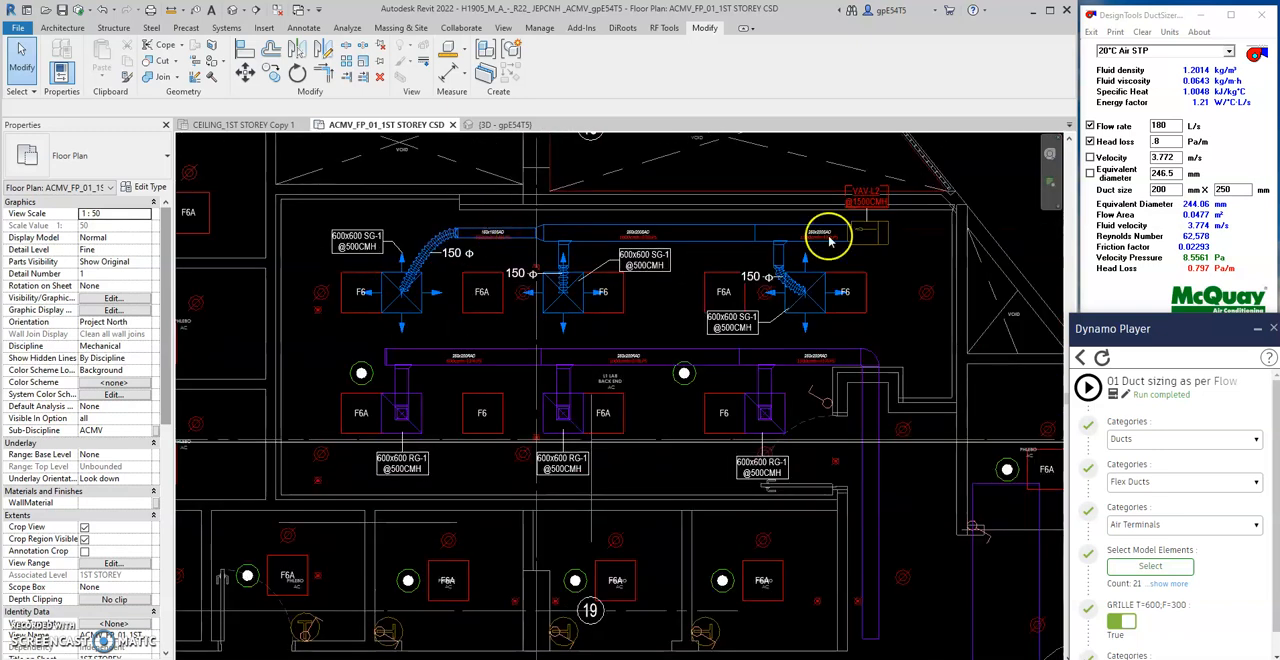
scroll(889, 232, "up", 2)
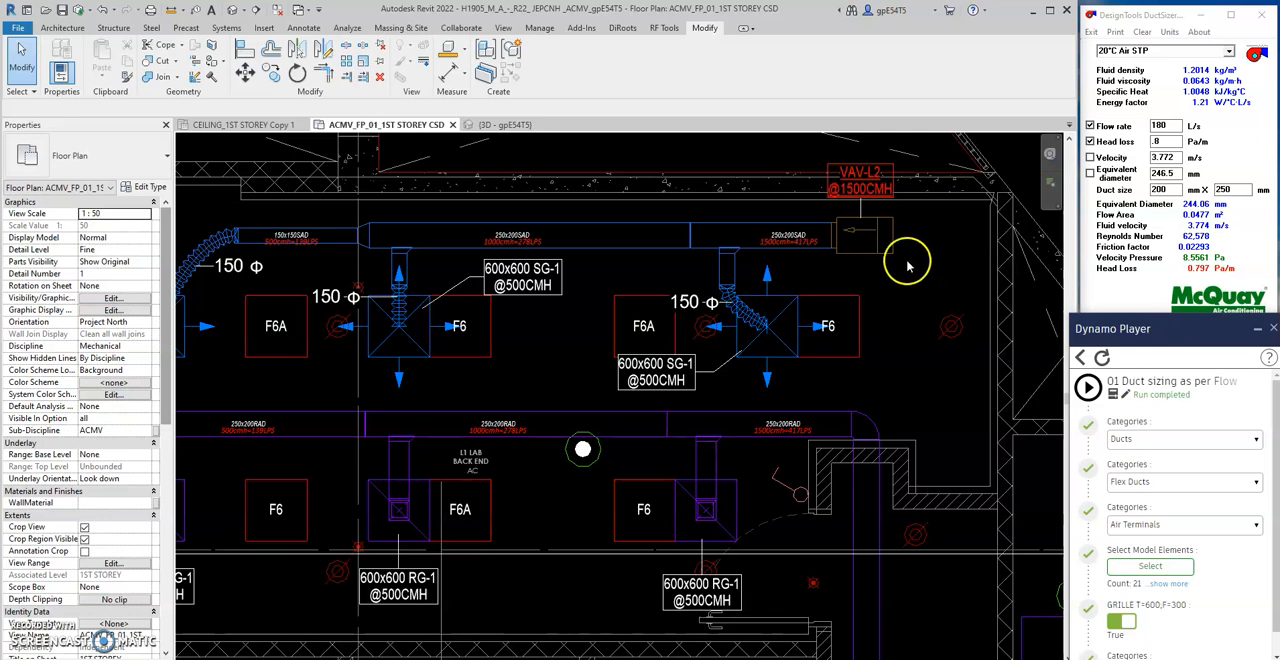
scroll(908, 265, "down", 3)
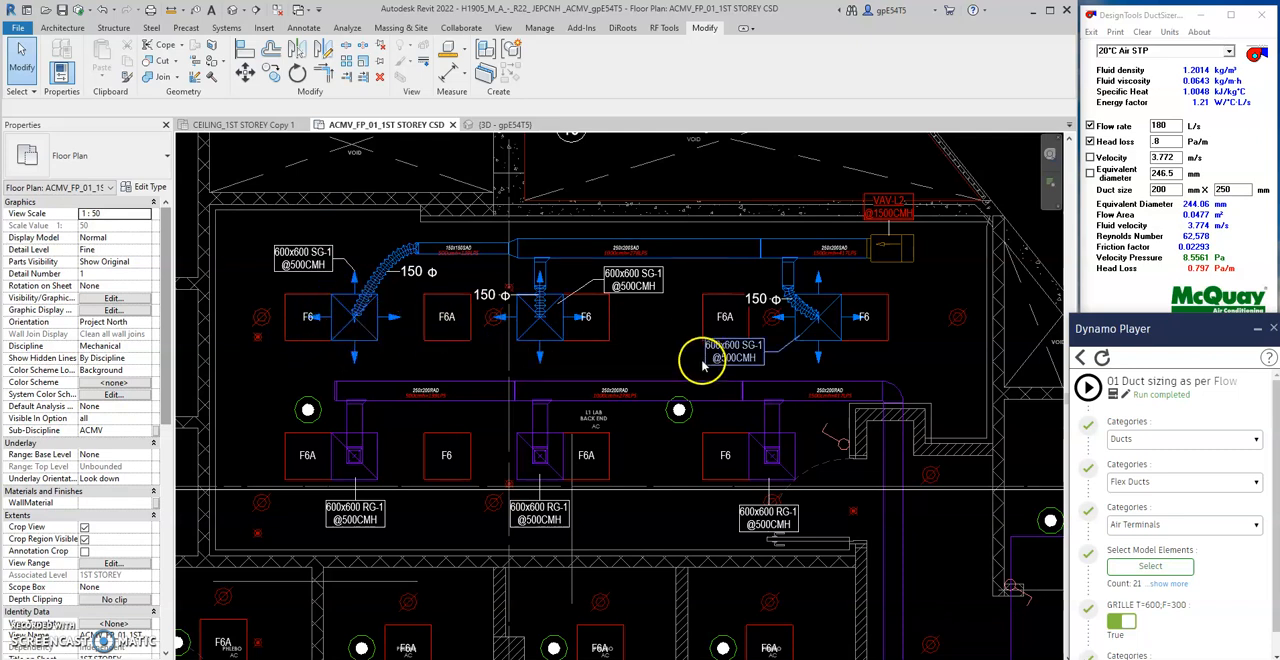
left_click(738, 358)
scroll(744, 370, "up", 3)
left_click_drag(743, 366, 726, 382)
scroll(726, 382, "down", 4)
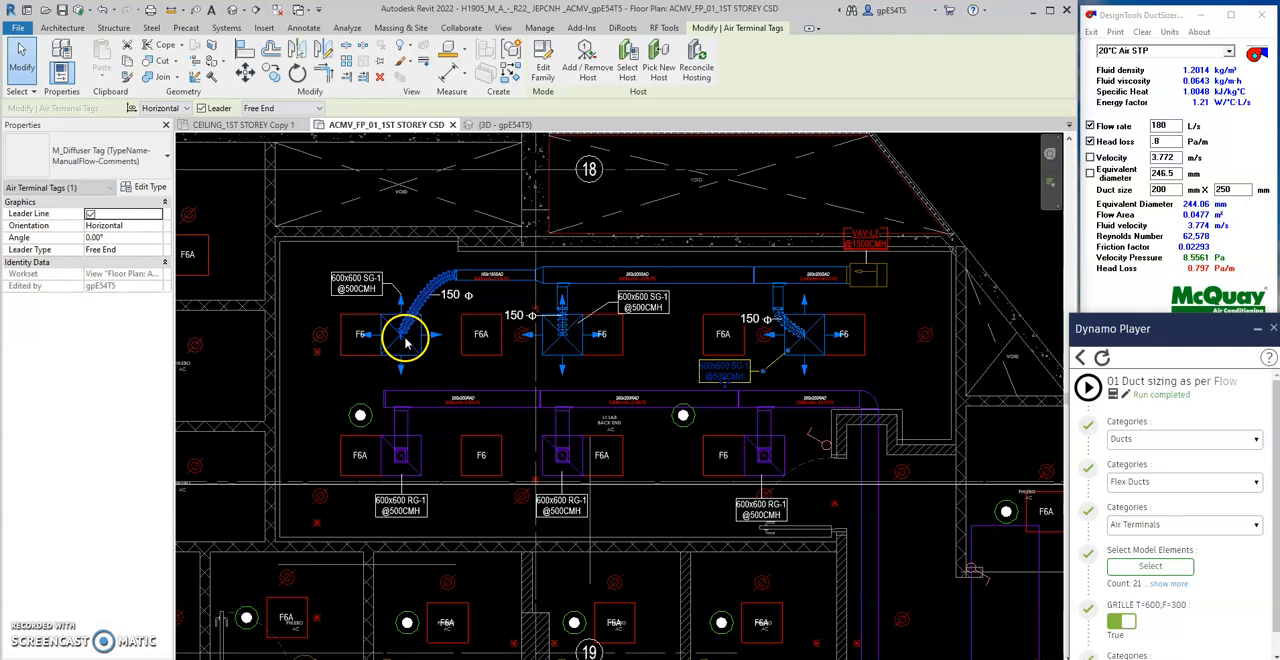
- Examine the supply and return duct layout between the diffusers and the VAV-L2 unit
scroll(420, 335, "up", 2)
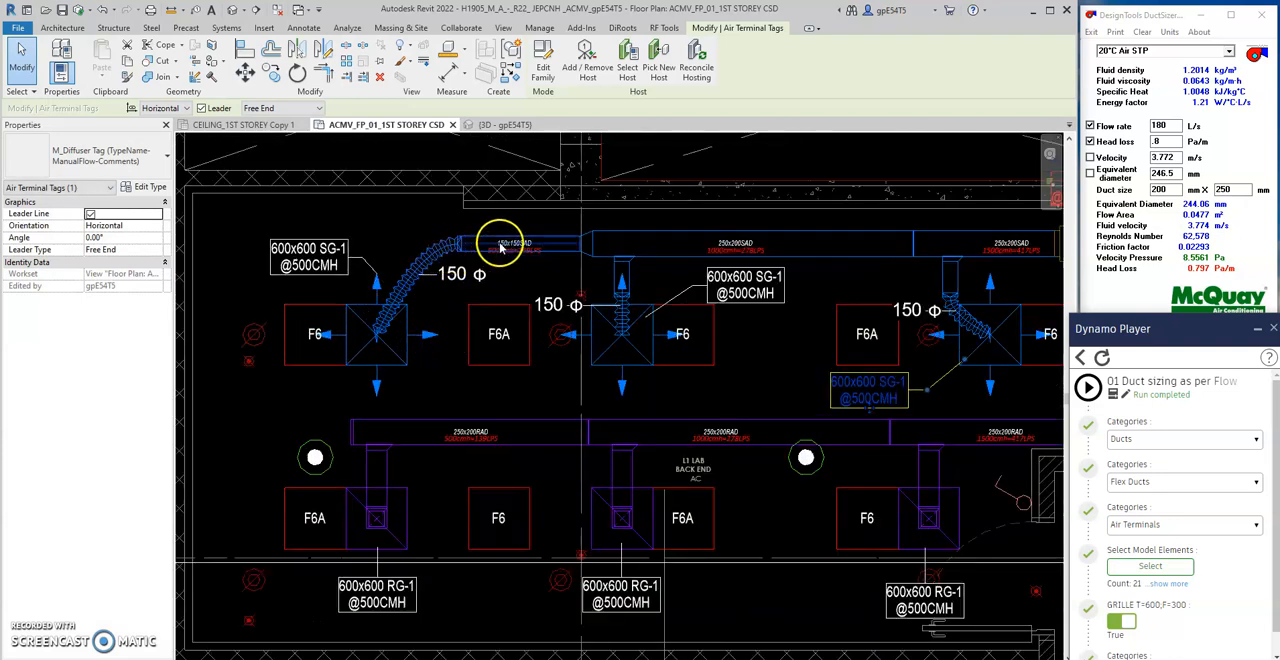
middle_click_drag(870, 300, 783, 317)
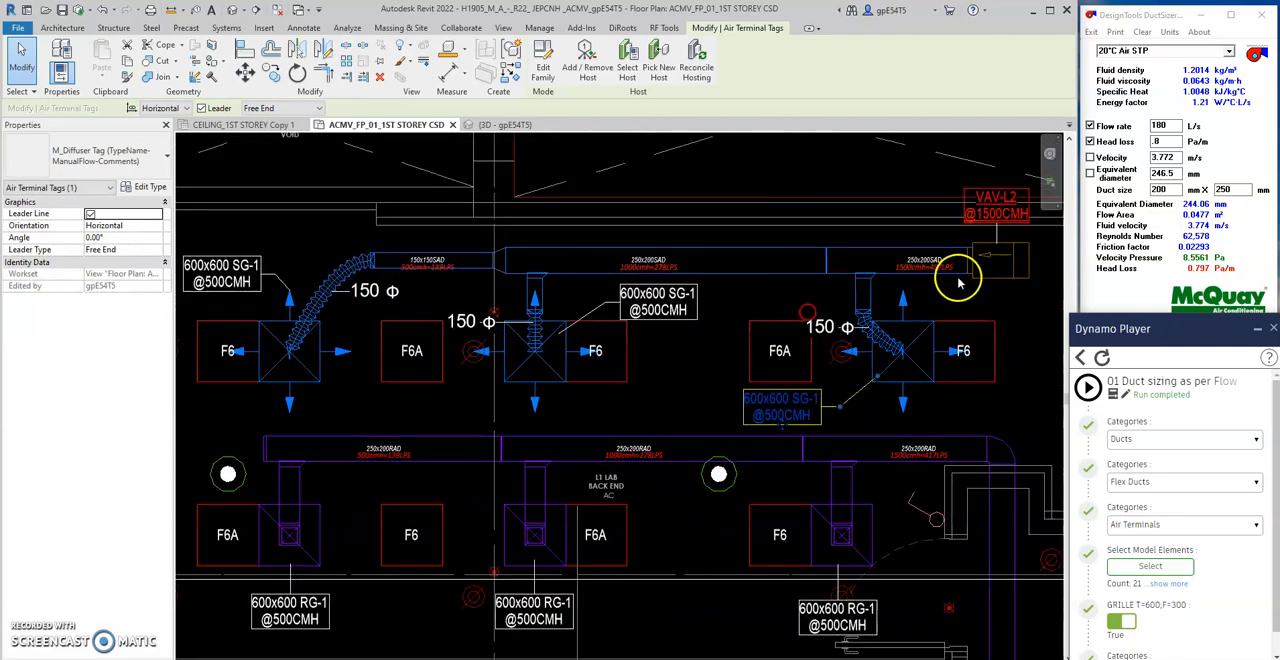
scroll(958, 284, "down", 1)
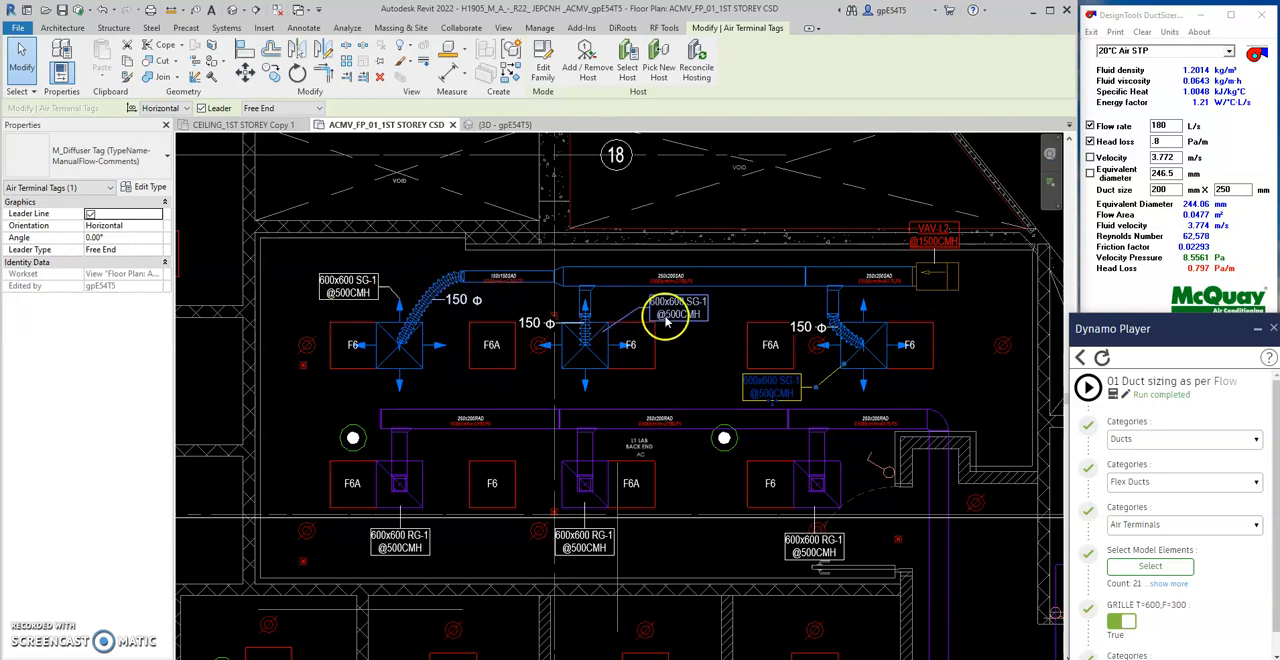
scroll(665, 320, "down", 3)
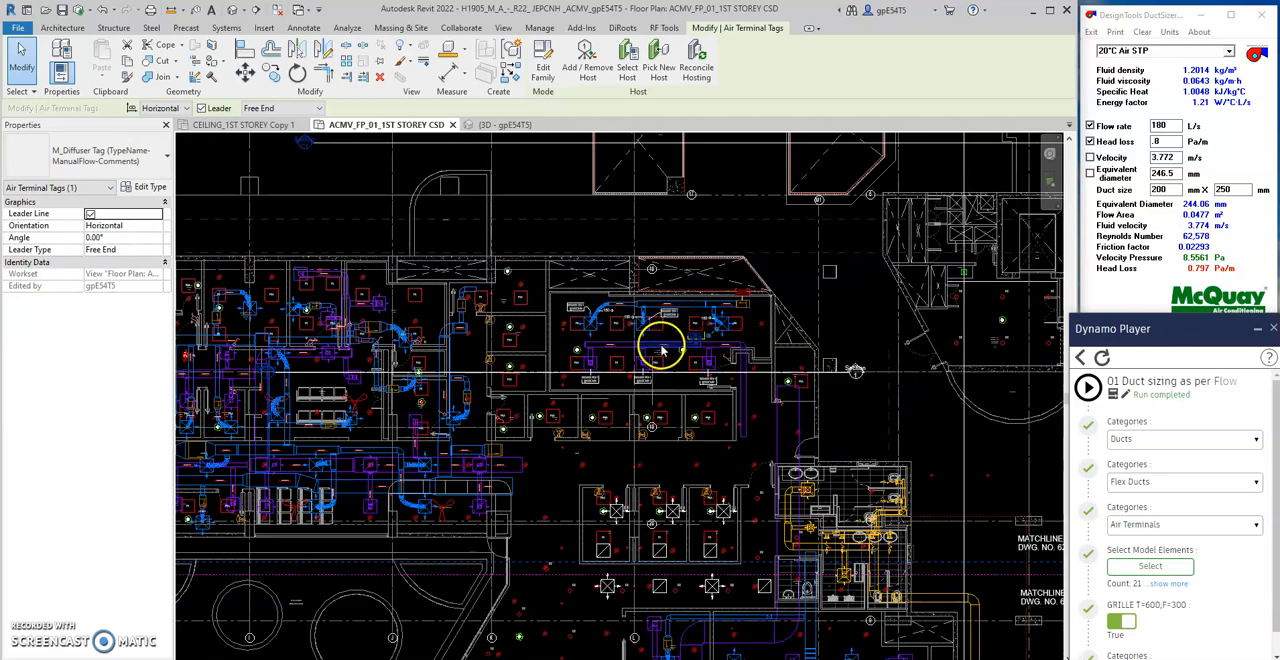
scroll(643, 312, "up", 3)
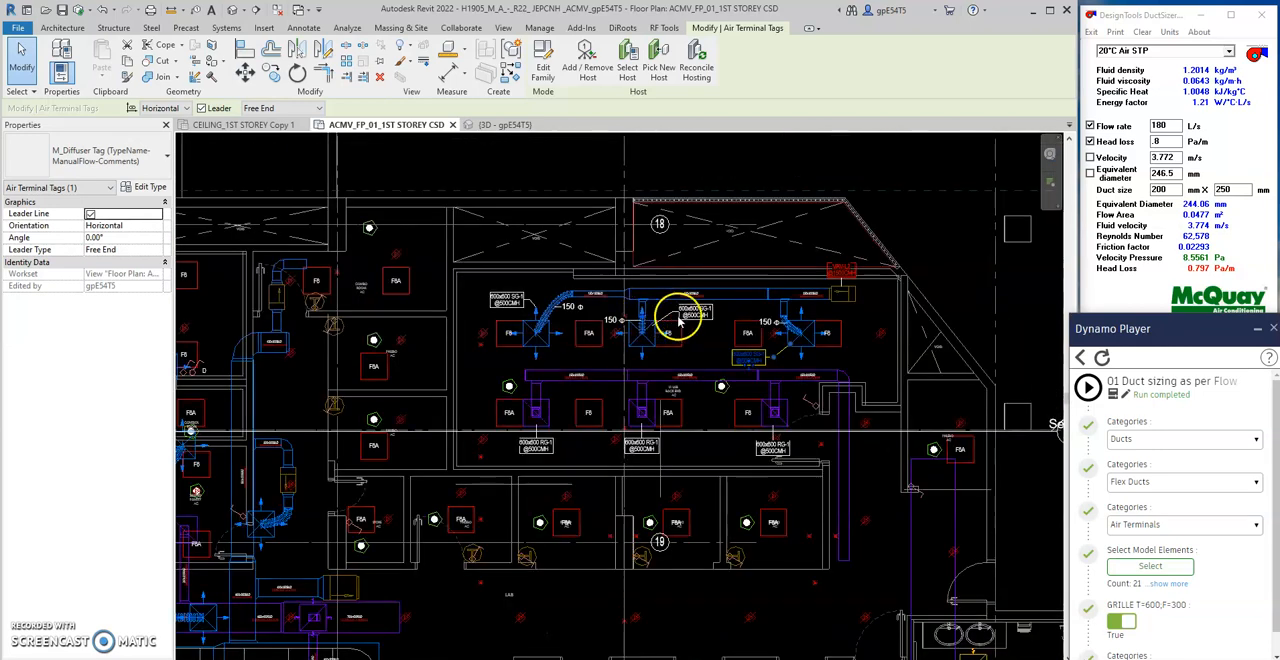
scroll(714, 320, "up", 1)
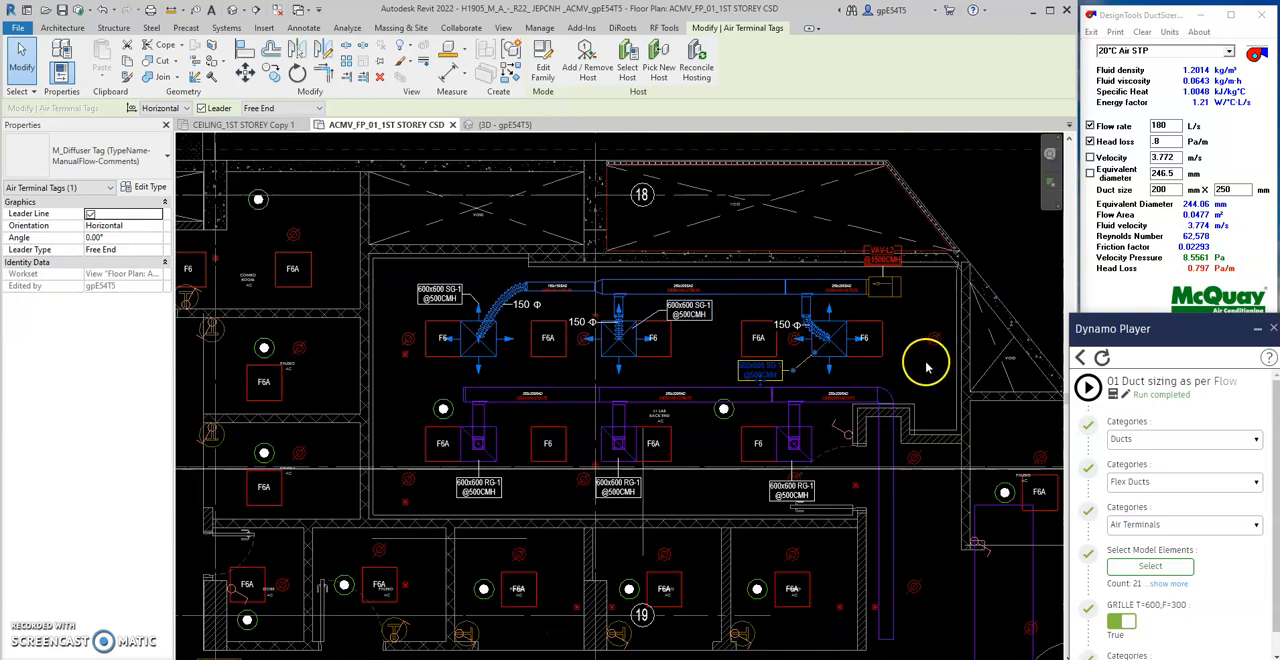
scroll(925, 375, "up", 2)
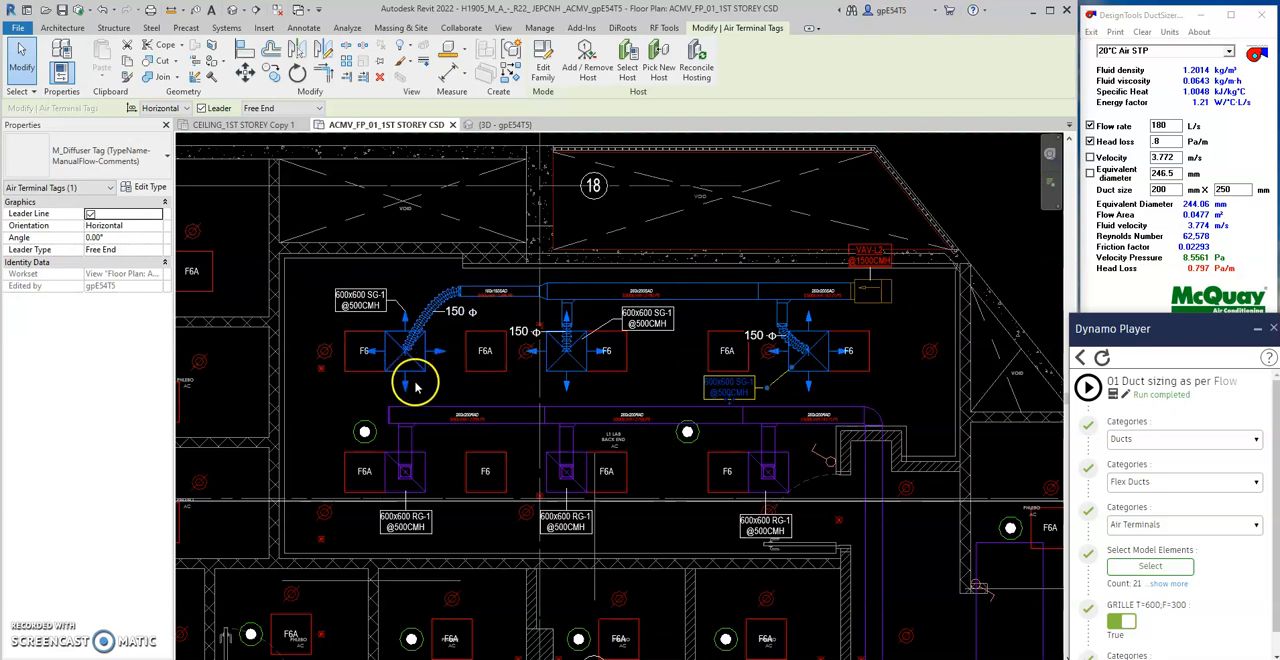
- Inspect the diameter of the supply flex ducts and the width of the 150x150 supply duct
left_click(424, 298)
left_click(570, 342, "ctrl")
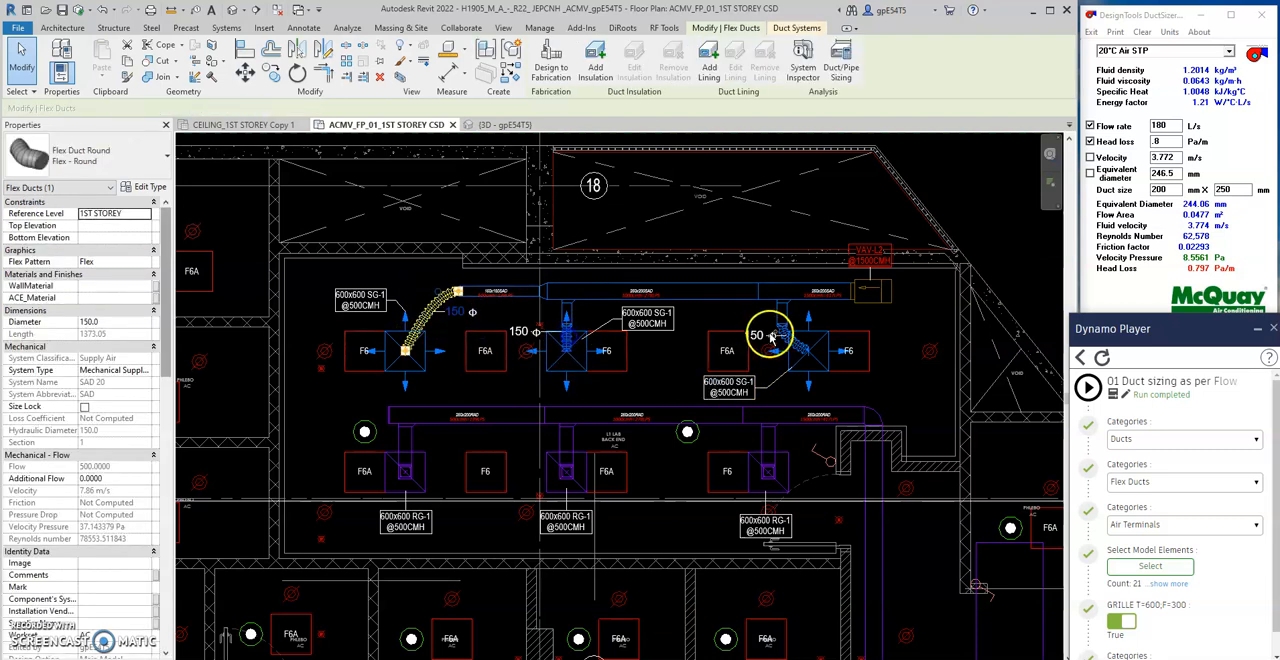
double_click(172, 110)
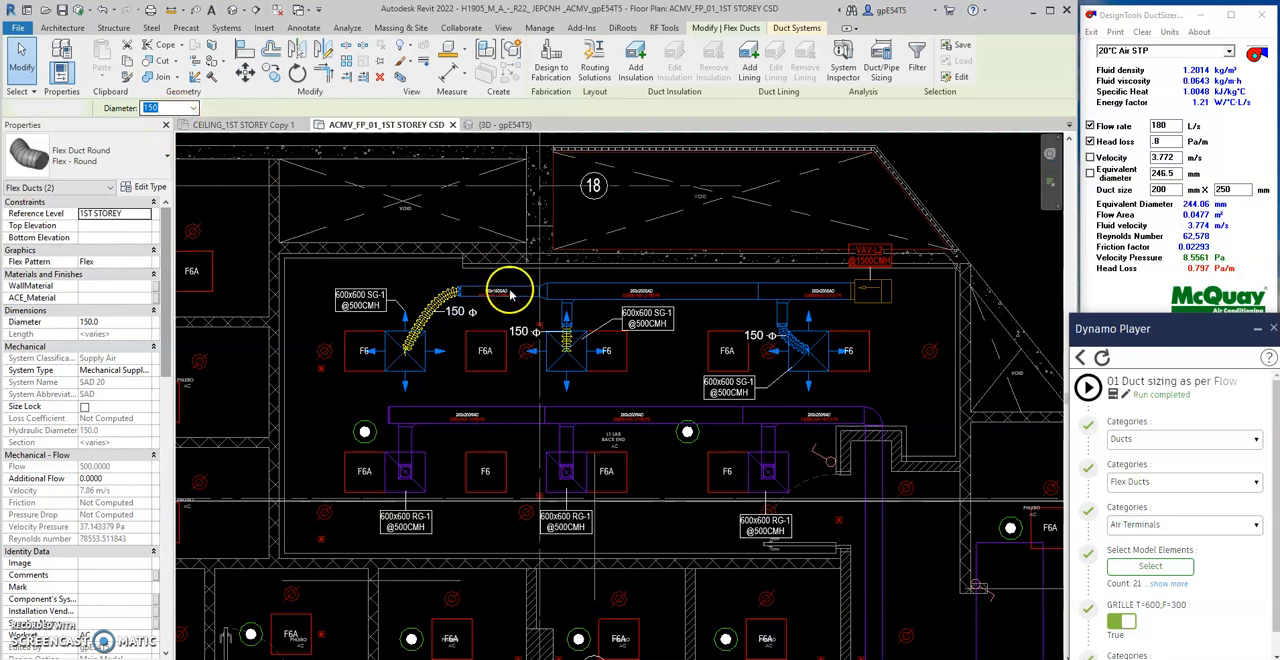
key("Escape")
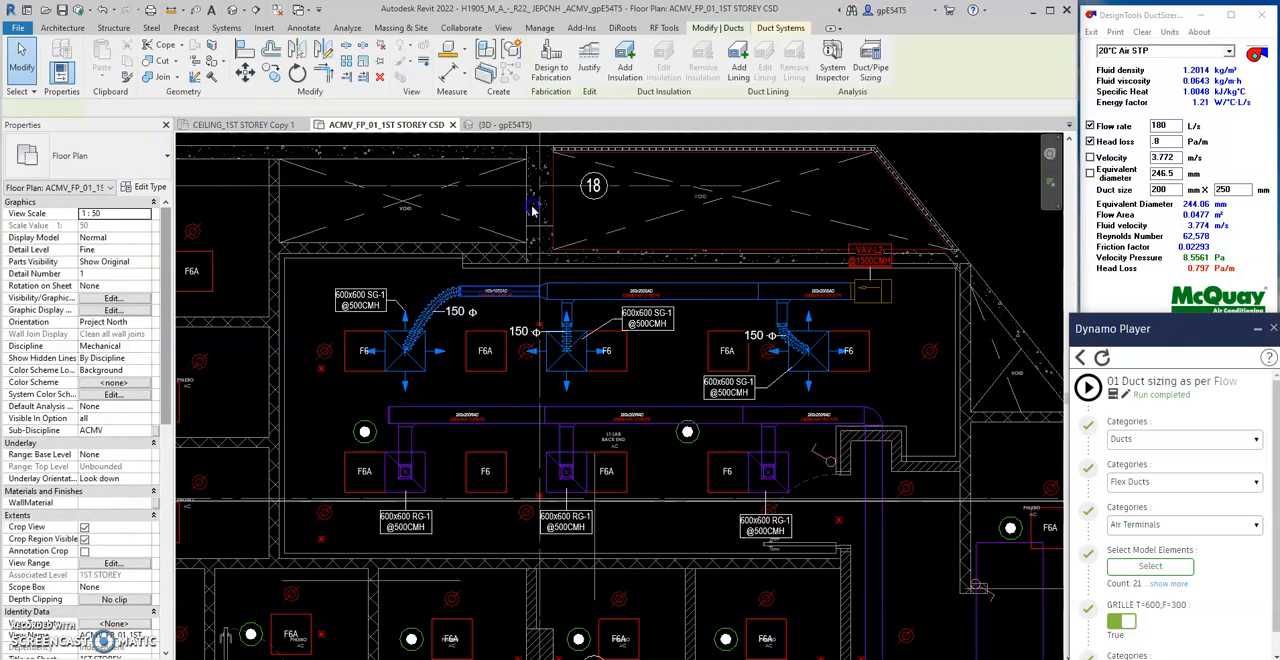
left_click(520, 287)
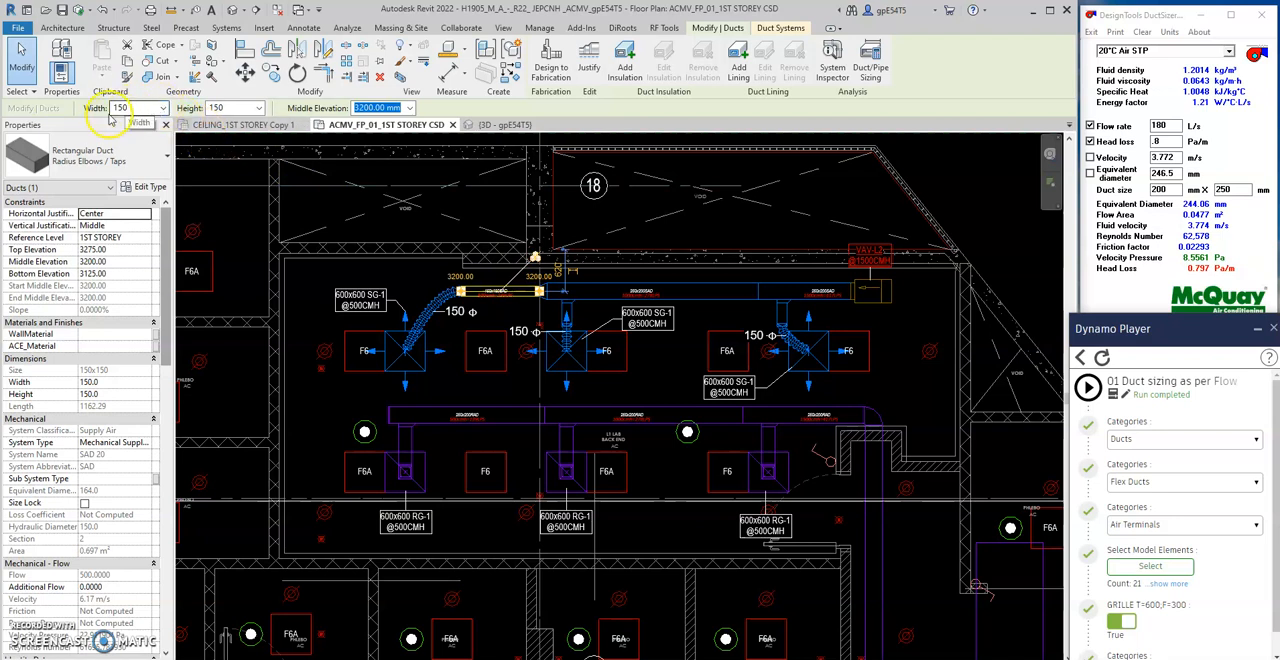
left_click(941, 359)
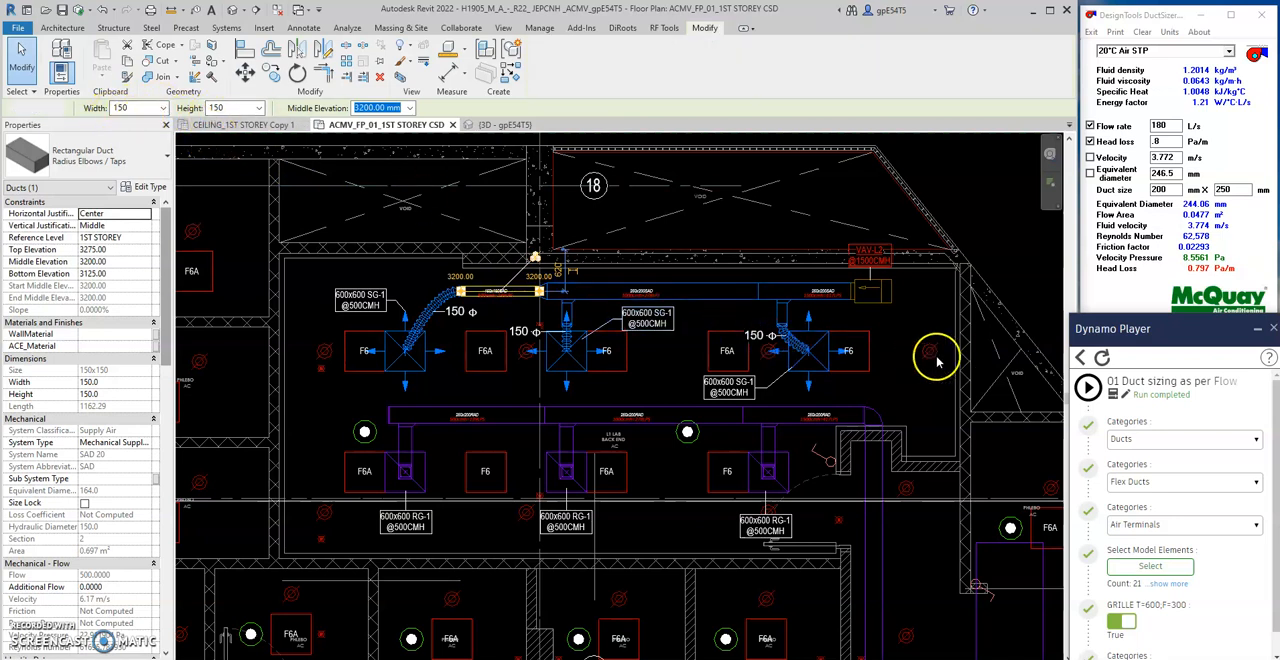
- Inspect the properties of the VAV-L2 unit at the end of the supply duct
right_click(893, 322)
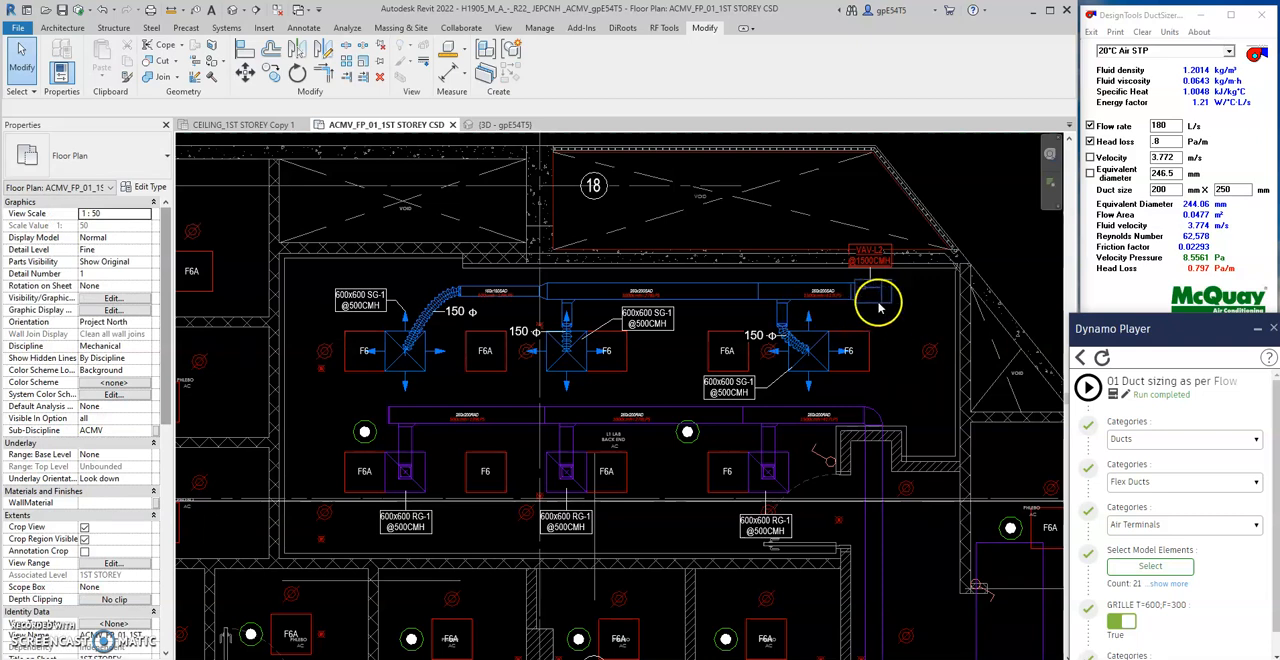
left_click(877, 296)
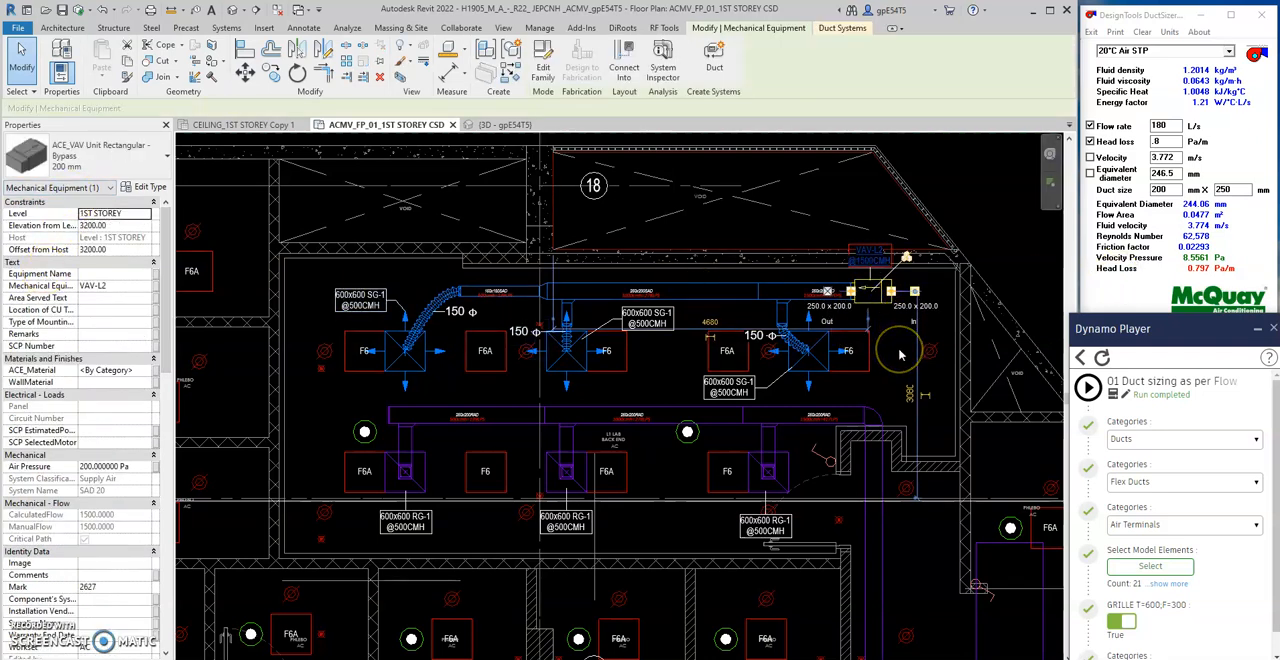
key("Escape")
left_click(362, 428)
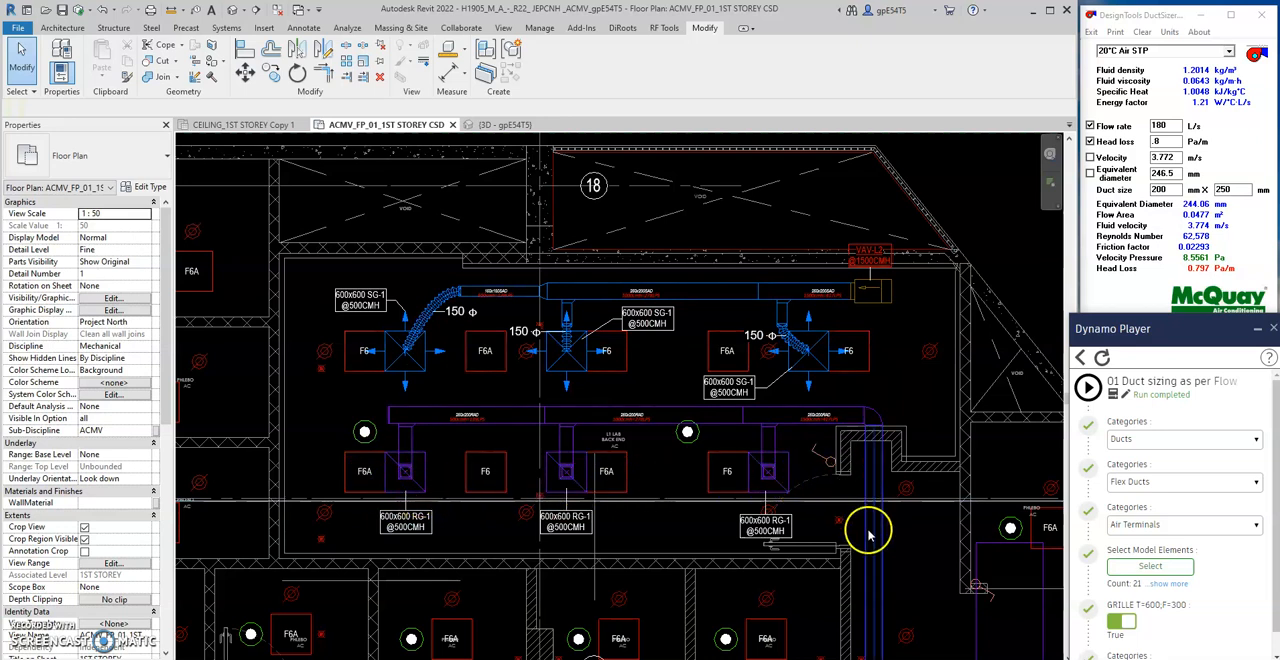
- Set the CalculatedFlow of the supply diffuser farthest from the VAV-L2 unit to 0
scroll(452, 314, "up", 2)
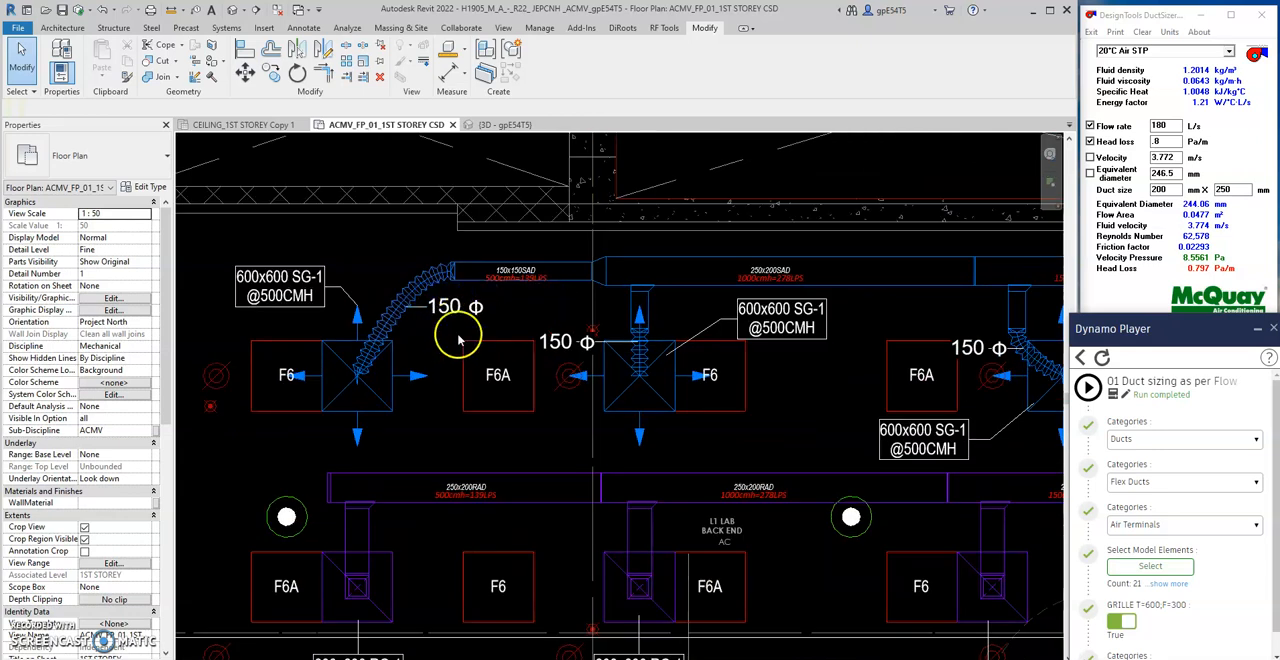
middle_click_drag(460, 334, 463, 352)
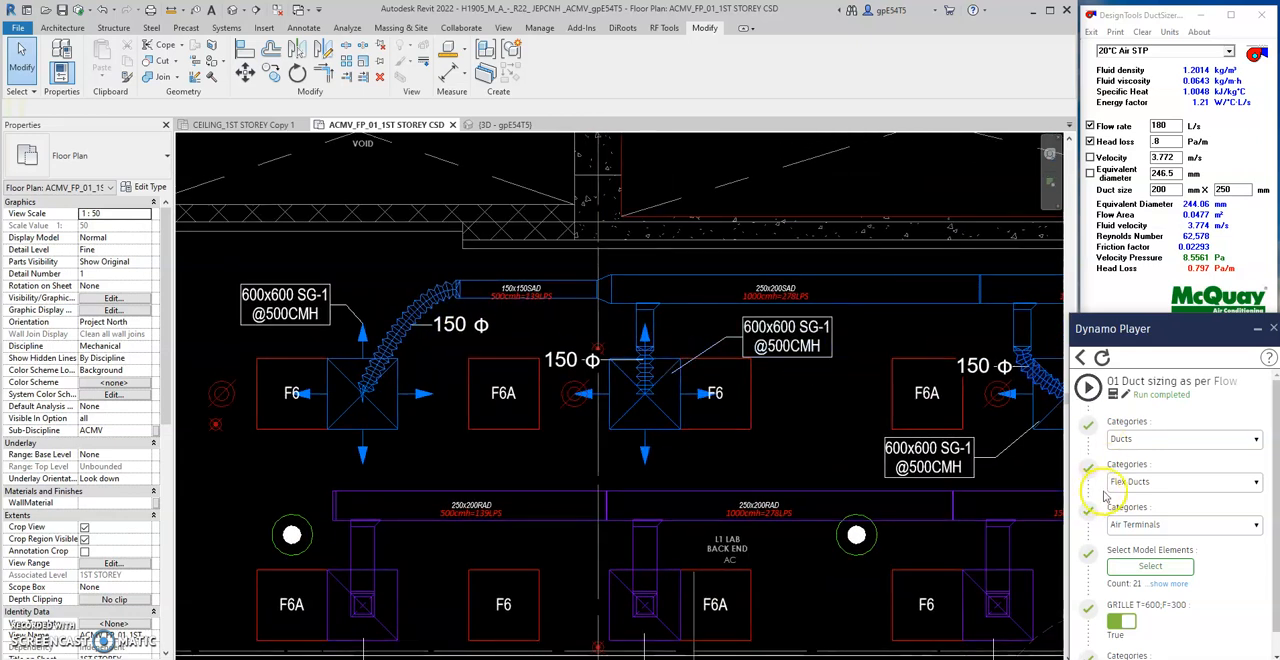
middle_click_drag(428, 366, 431, 388)
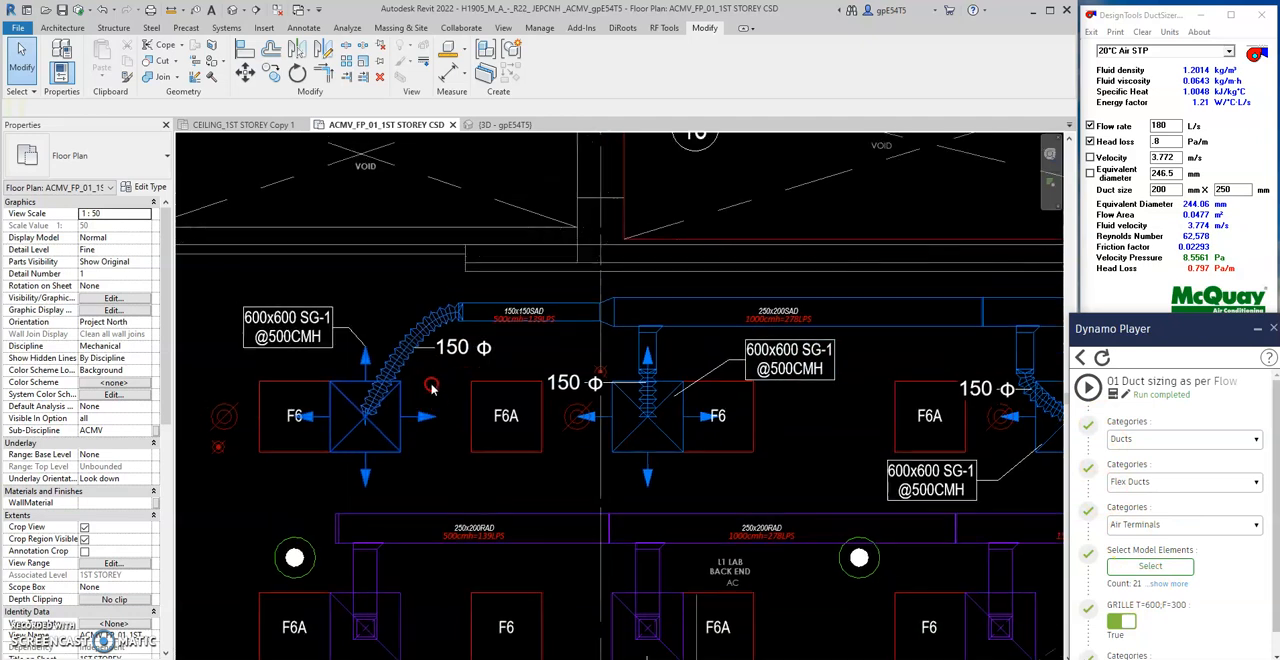
left_click(420, 413)
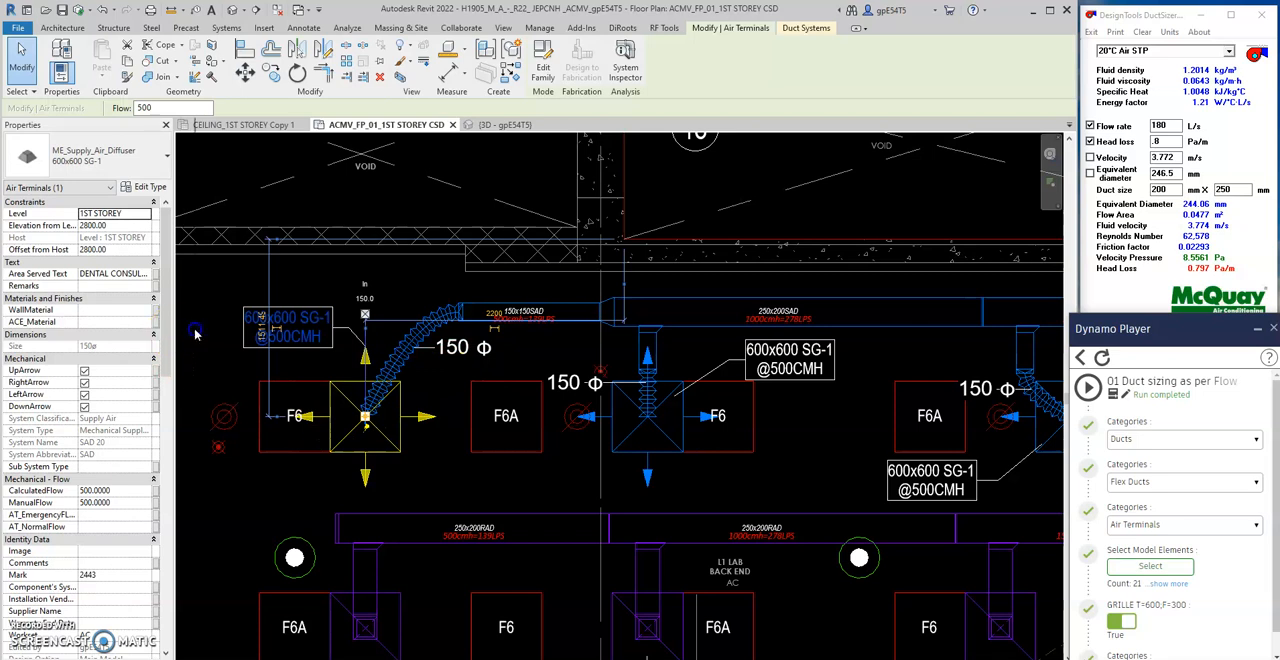
left_click_drag(172, 334, 195, 334)
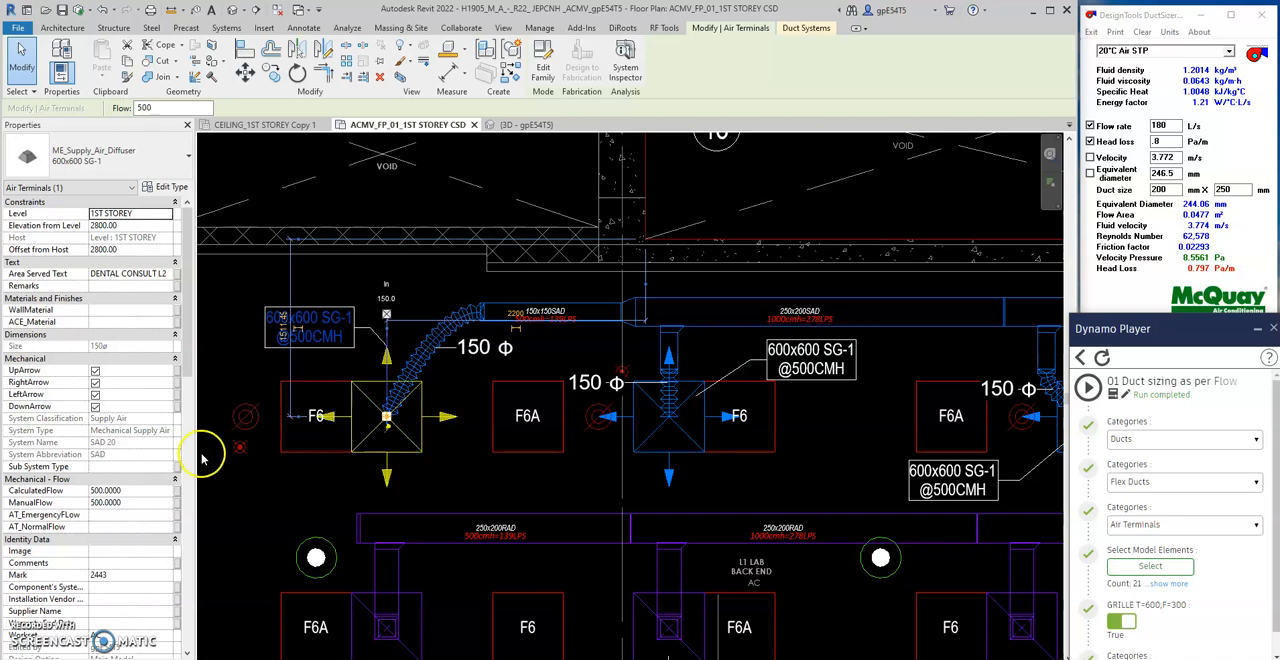
left_click(132, 490)
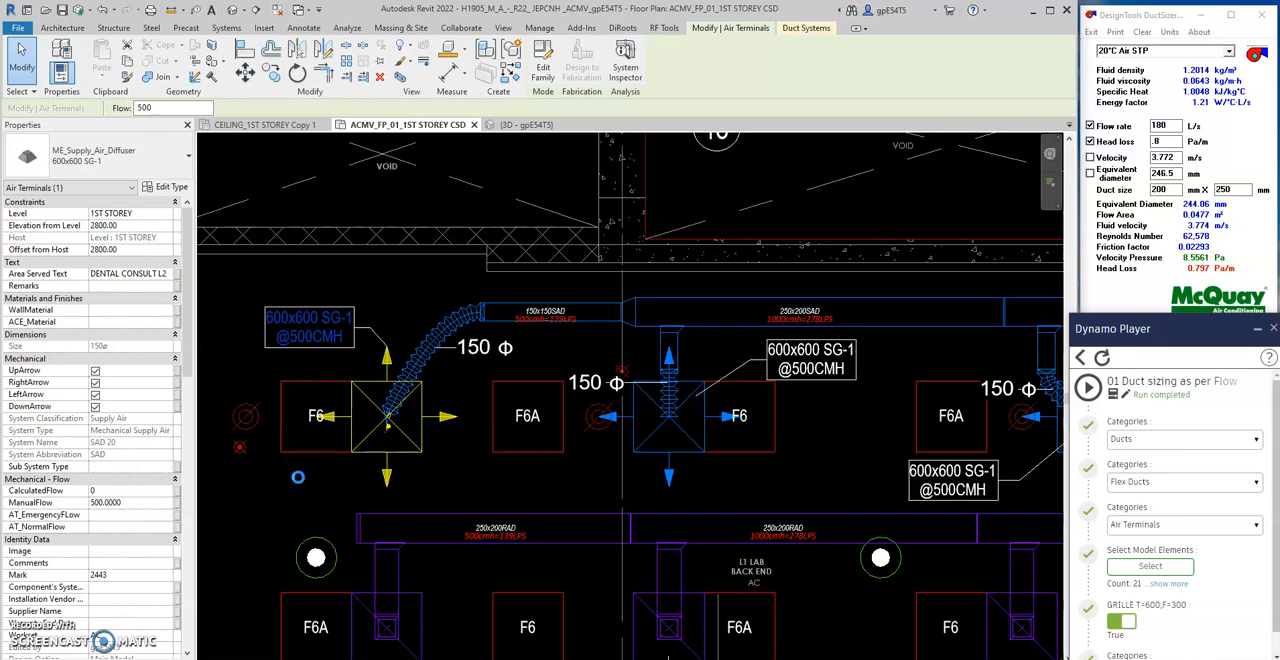
left_click(298, 482)
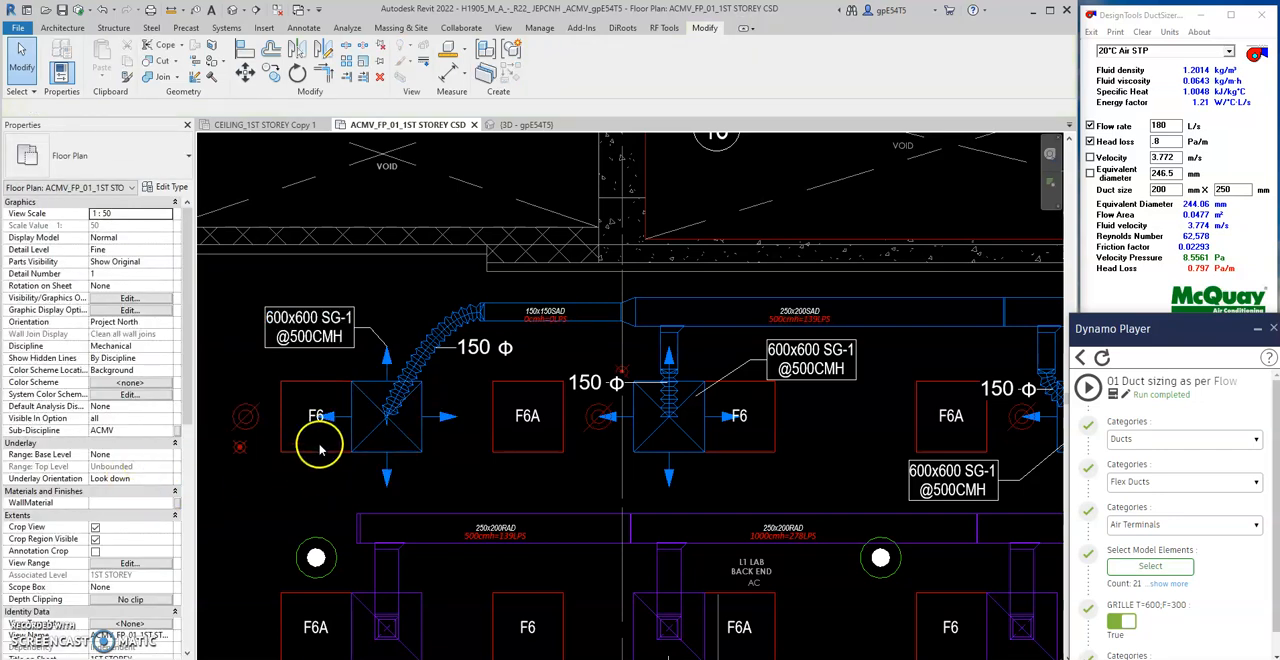
- Change the type of the farthest supply diffuser's tag to M_Diffuser Tag (CalculatedFlow-Comments)_R22
left_click(364, 437)
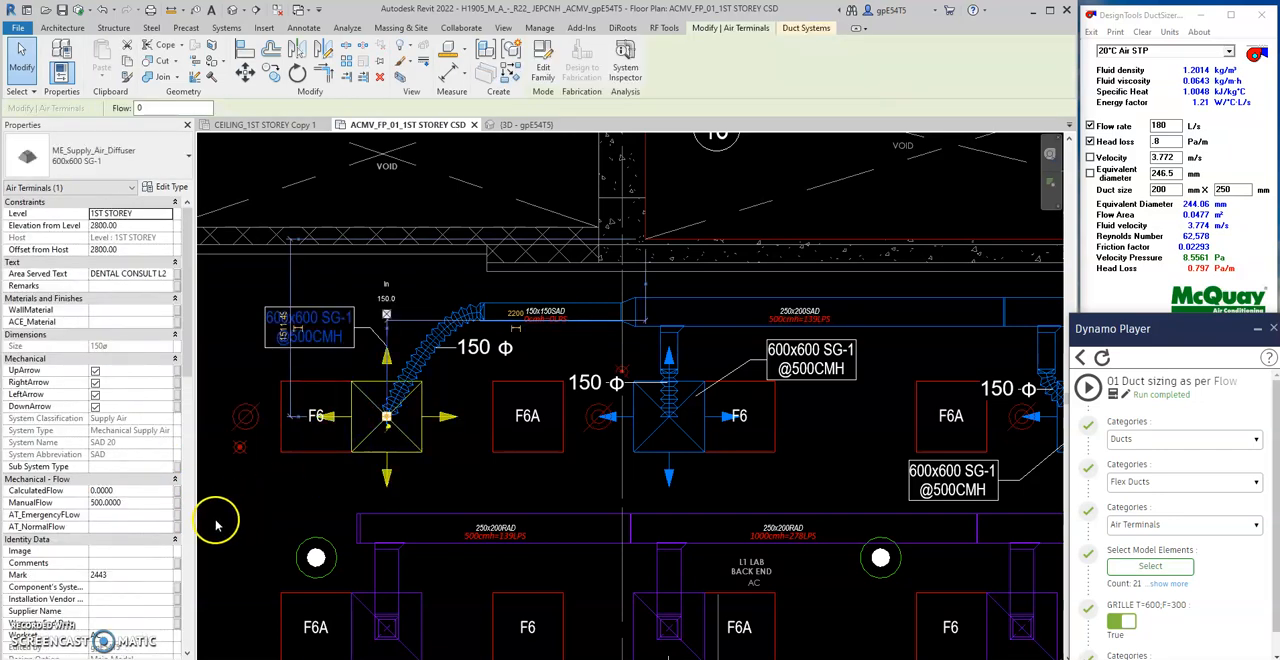
left_click(333, 361)
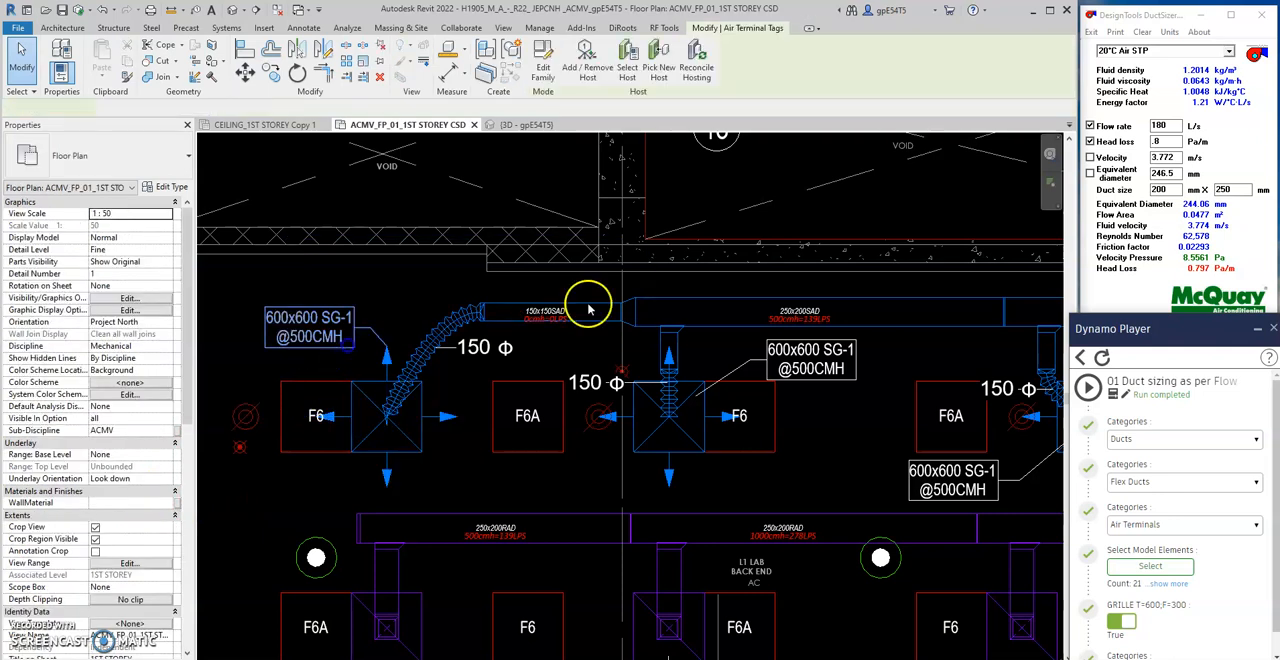
left_click(310, 327)
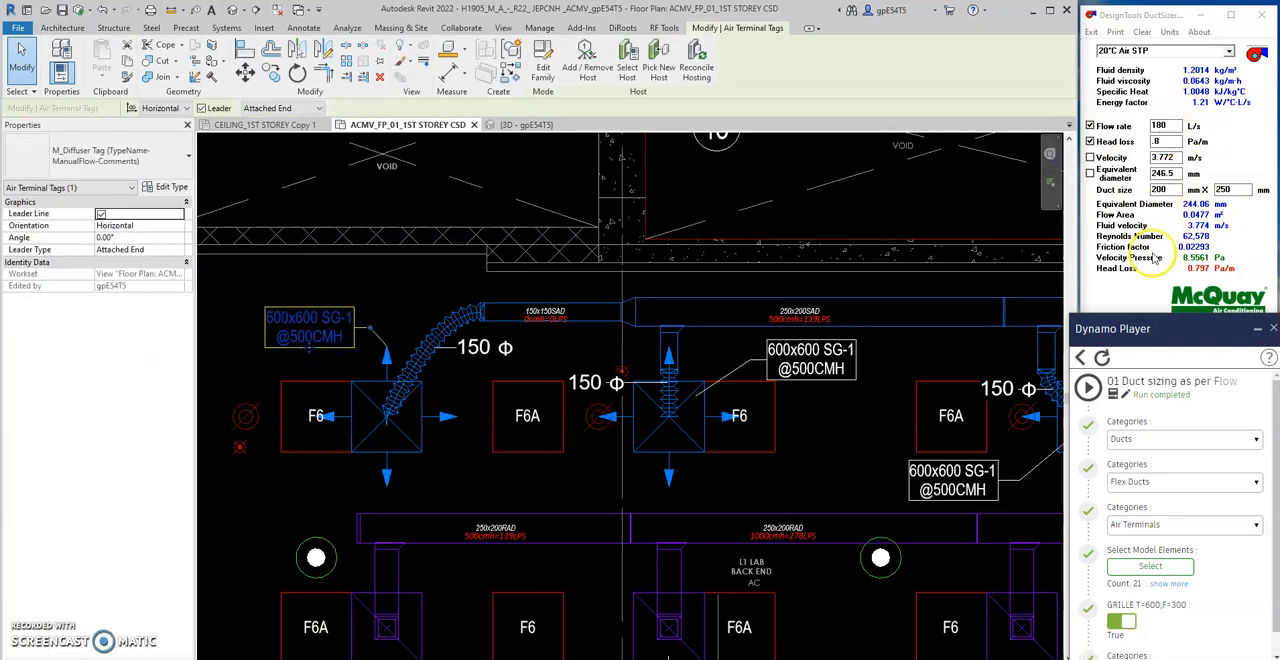
left_click(103, 158)
left_click(135, 253)
left_click(278, 540)
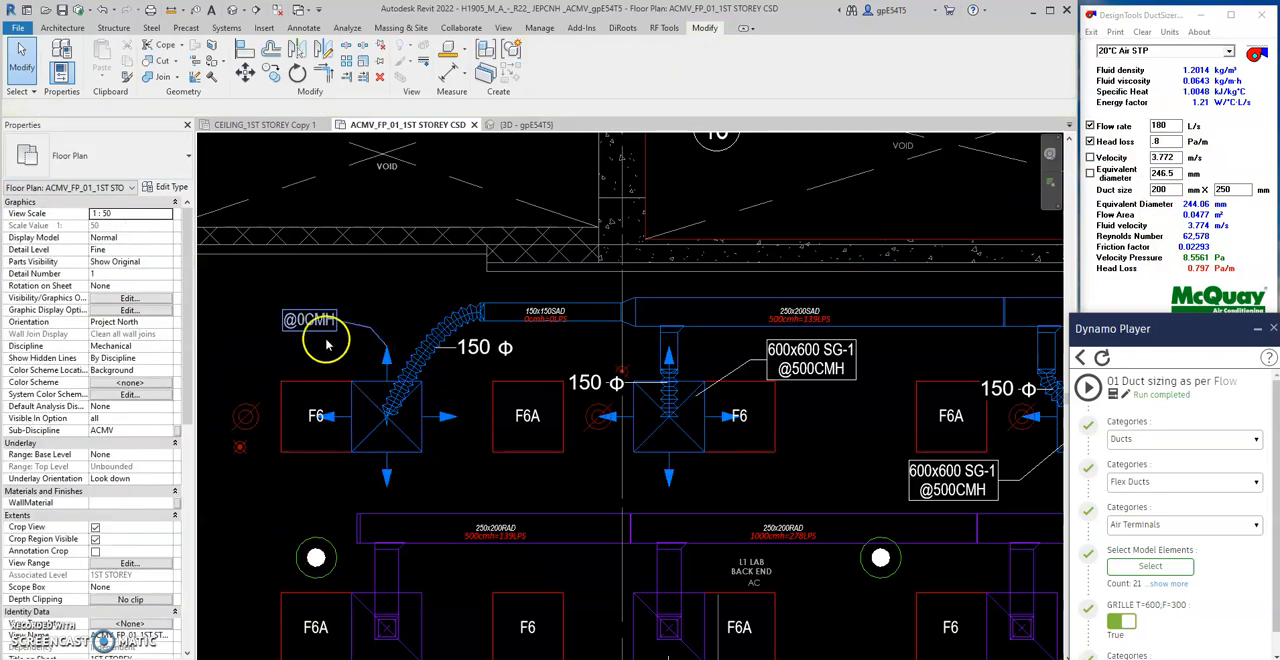
- Set the CalculatedFlow of the farthest supply diffuser to 500 and check its tag and flow properties
left_click(362, 384)
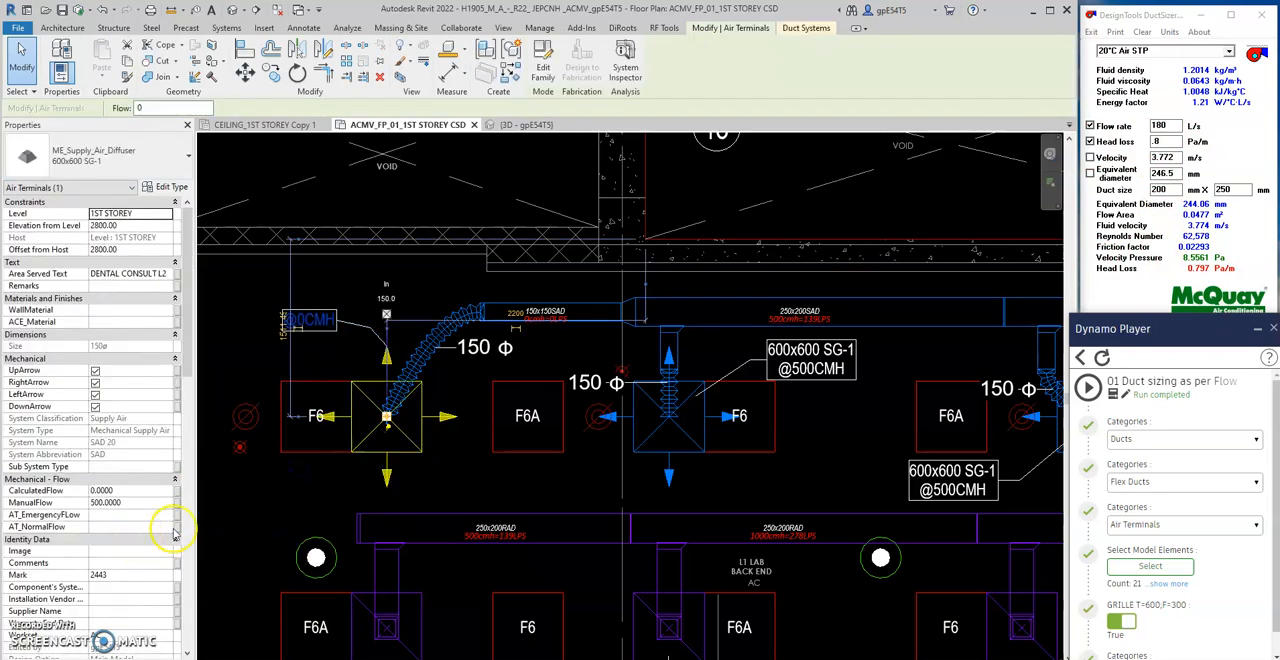
left_click(133, 491)
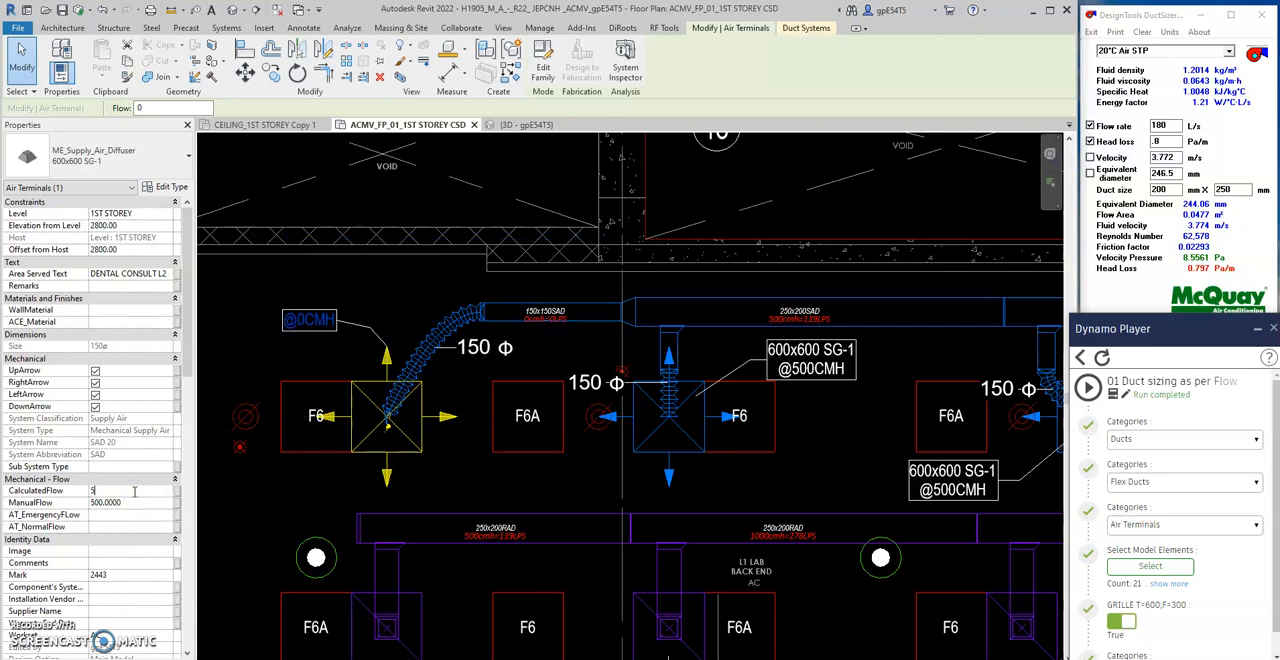
left_click(243, 509)
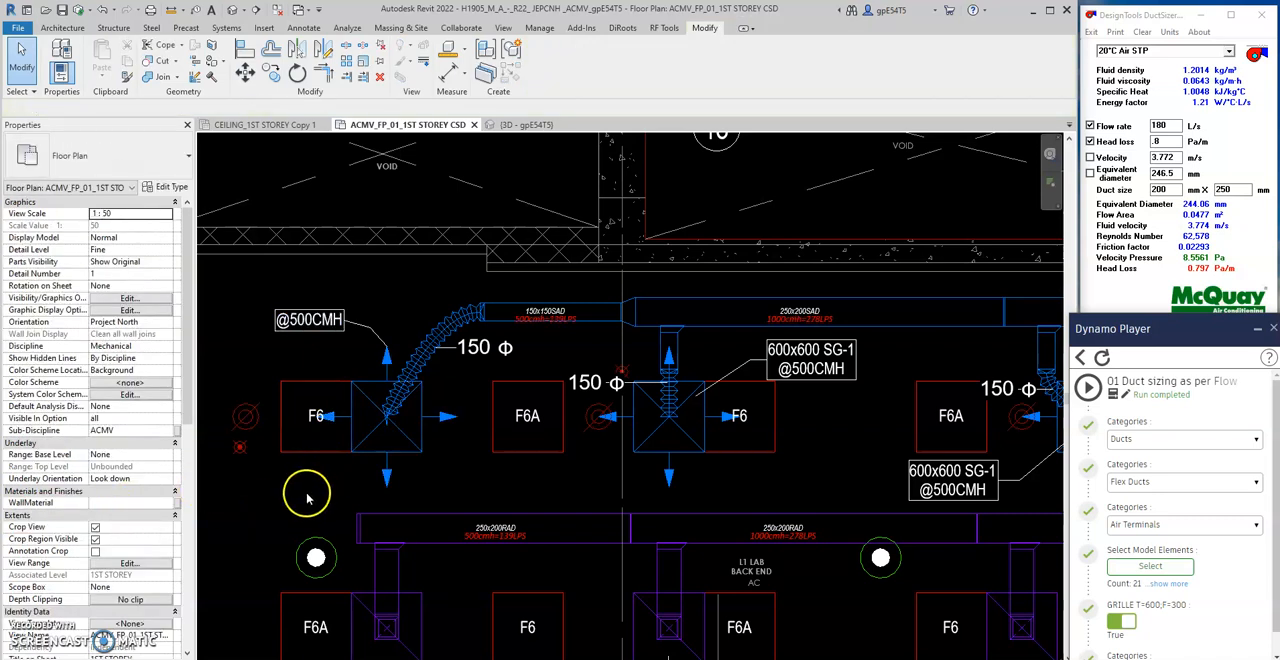
left_click(369, 331)
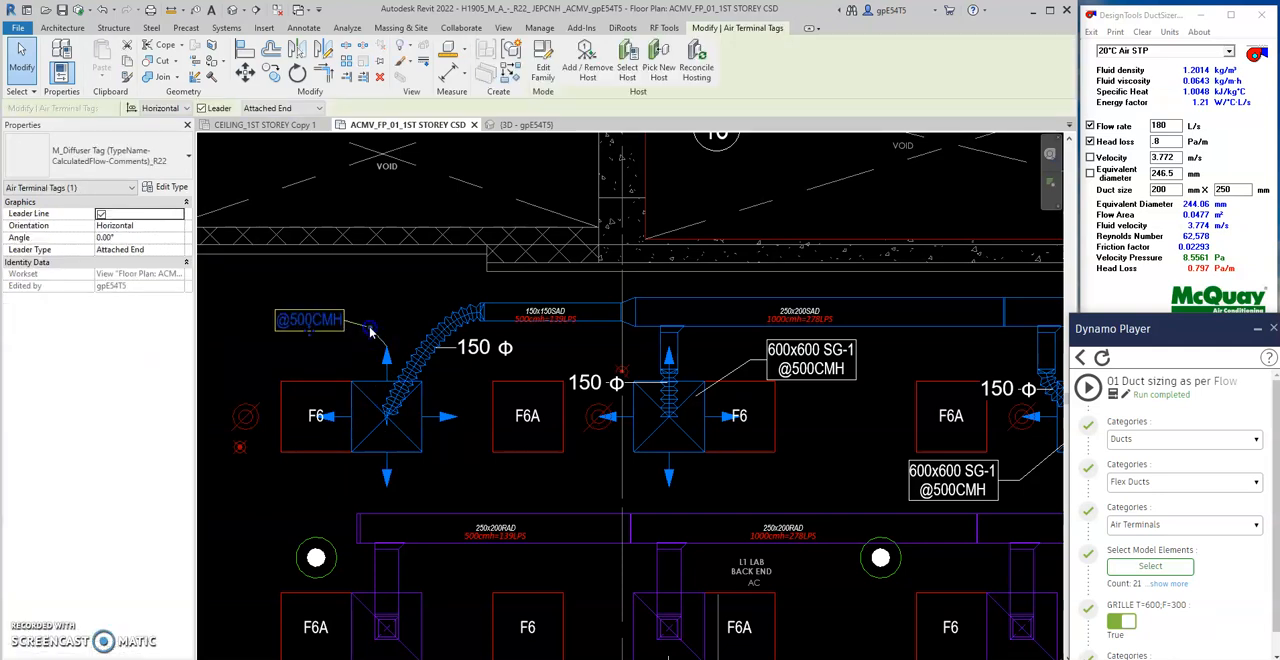
left_click(422, 441)
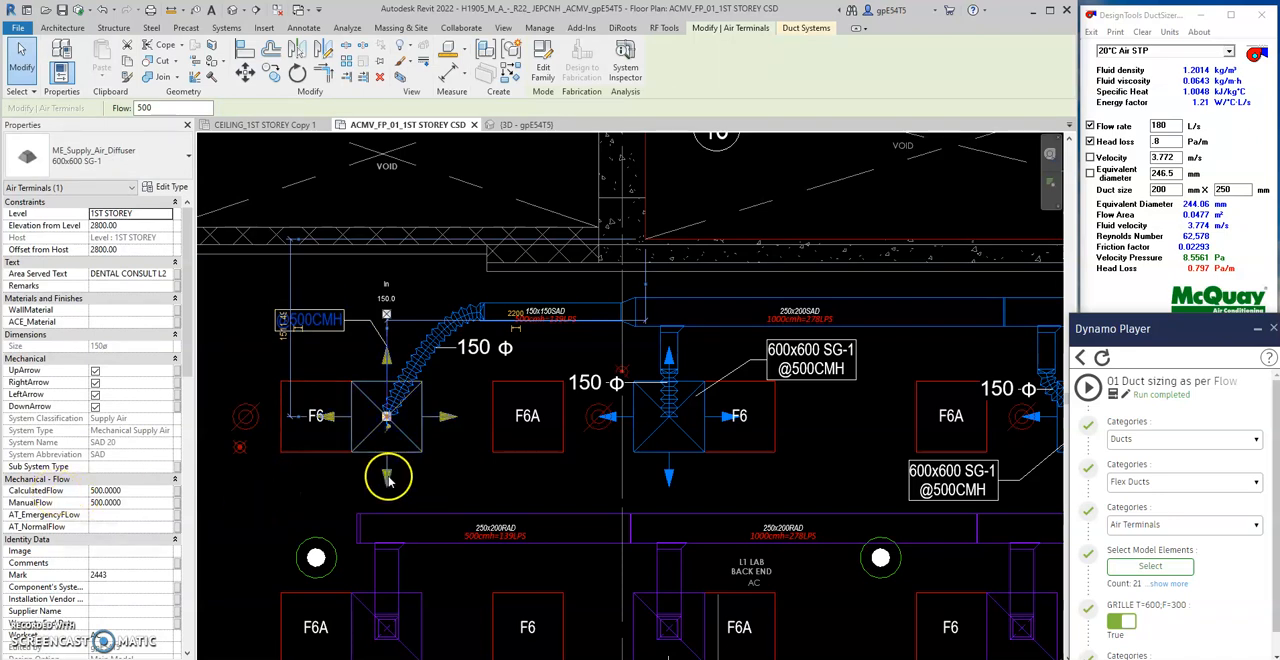
- Change the type of the farthest supply diffuser's tag to M_Diffuser Tag (Normal-Emergency)_R22
scroll(456, 469, "down", 2)
left_click(490, 467)
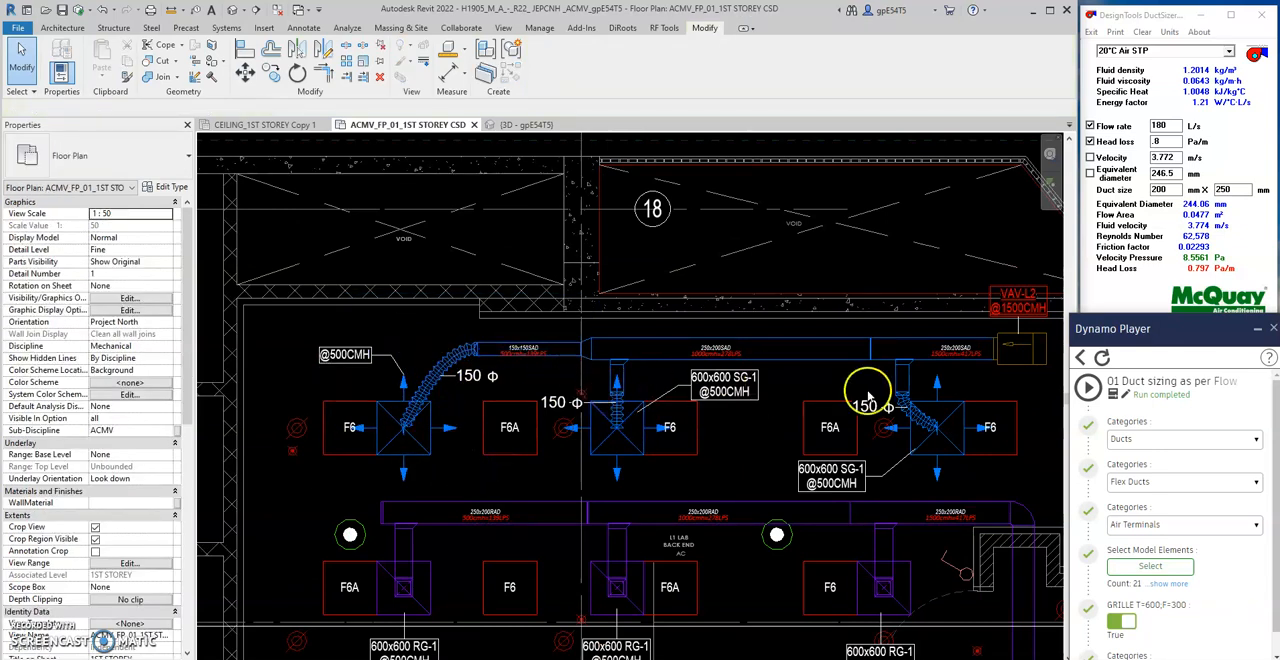
middle_click_drag(850, 413, 812, 407)
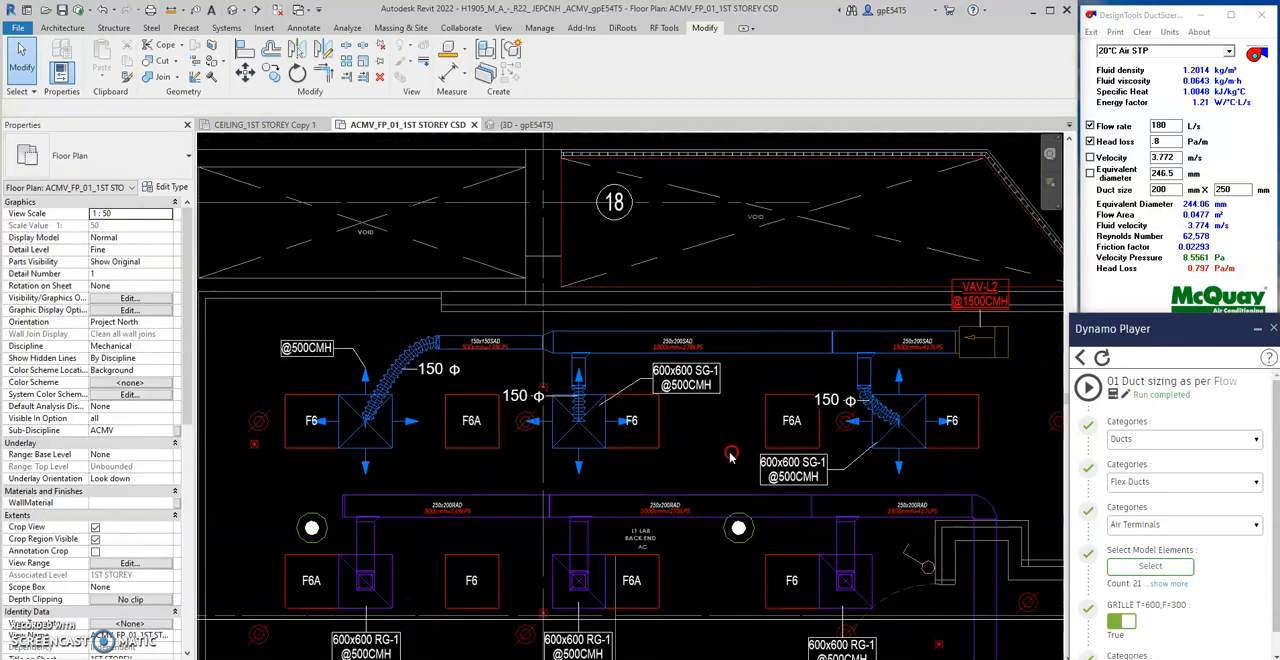
scroll(686, 450, "up", 1)
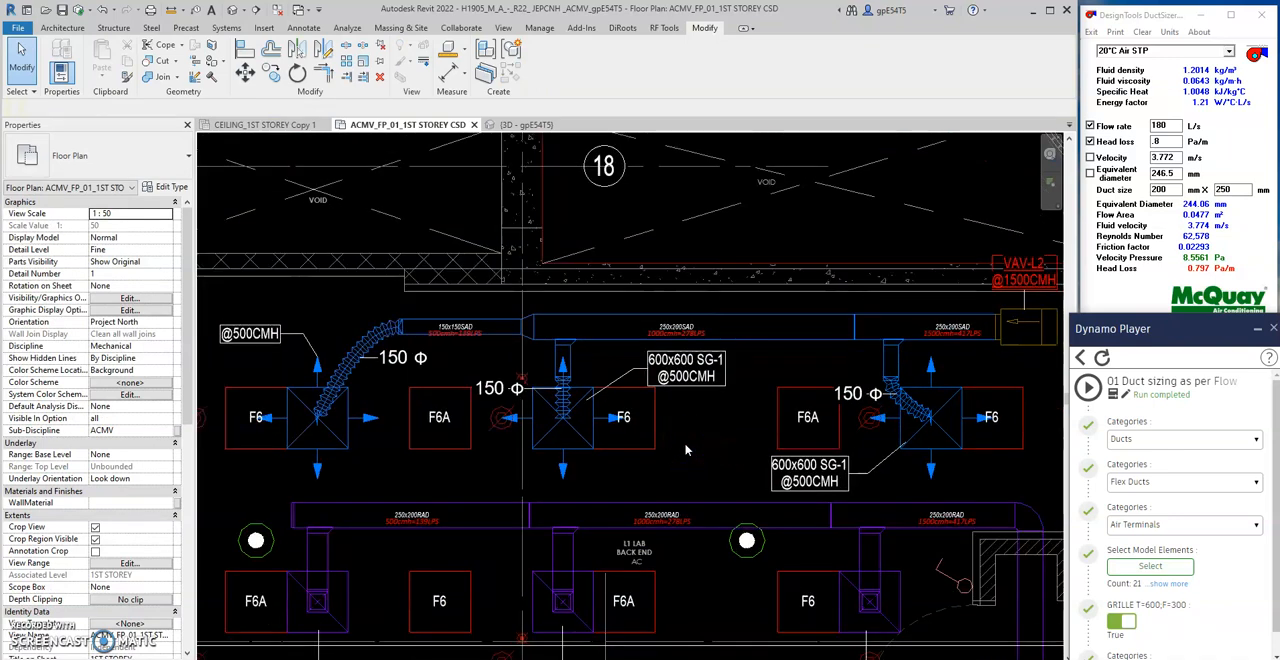
scroll(686, 450, "down", 1)
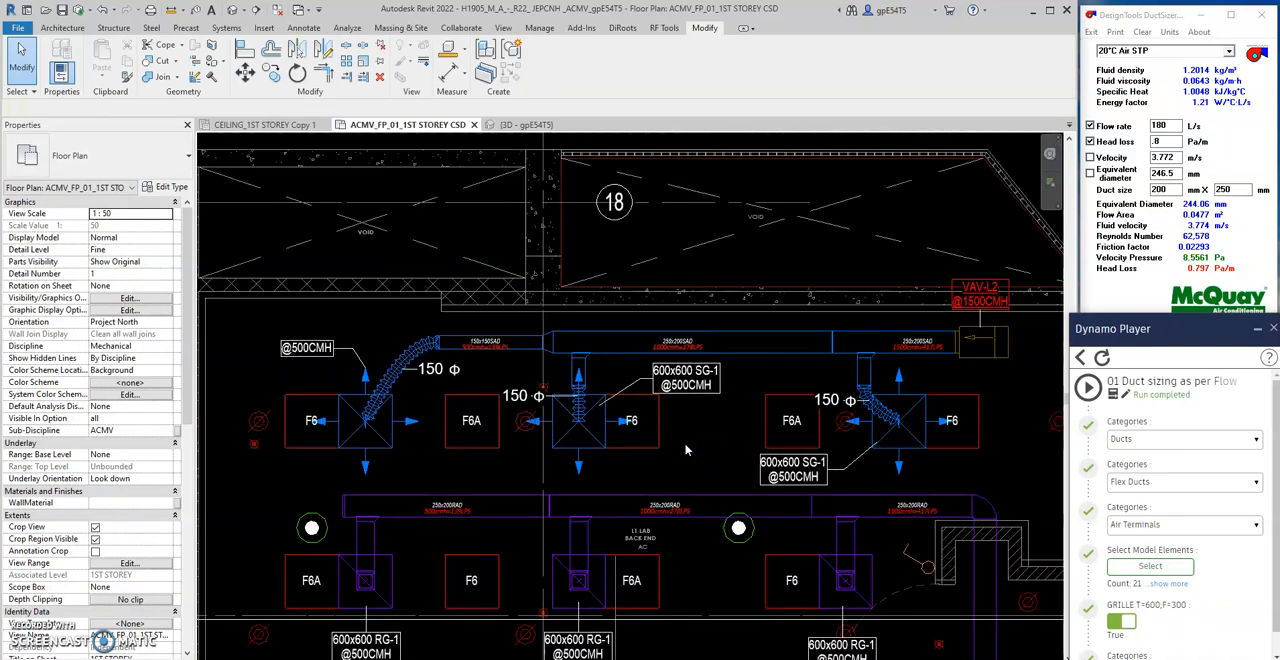
middle_click_drag(686, 450, 665, 434)
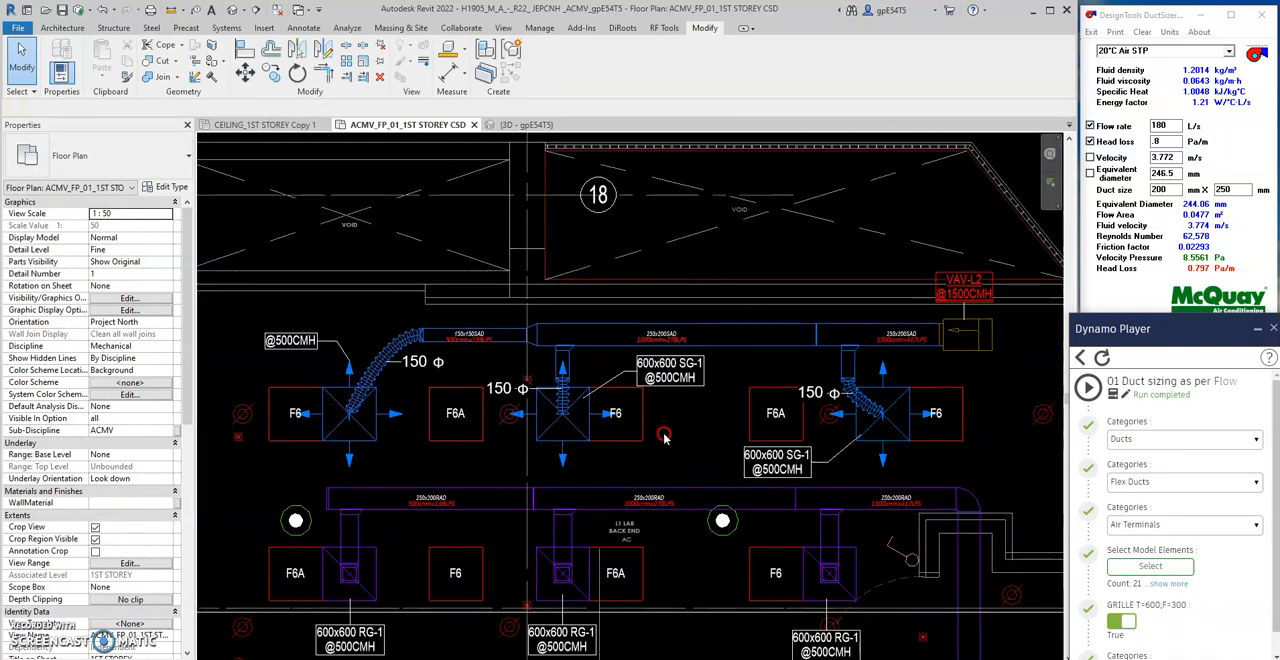
left_click(296, 341)
left_click(145, 160)
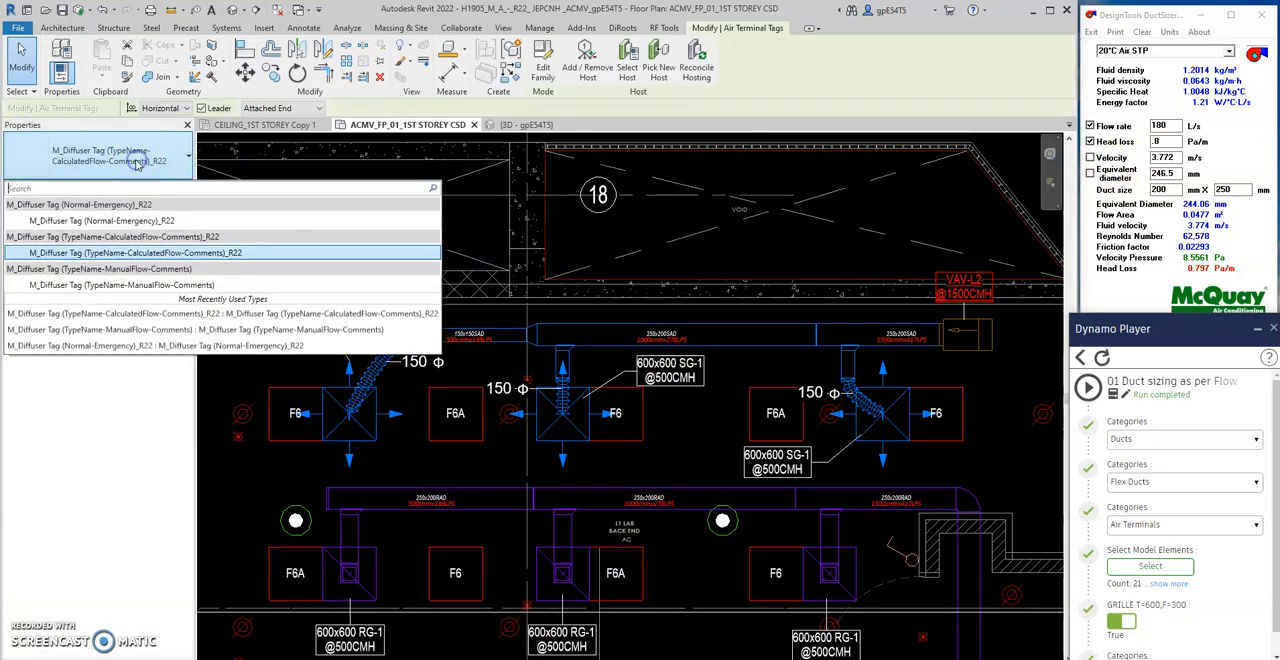
left_click(104, 217)
left_click(222, 378)
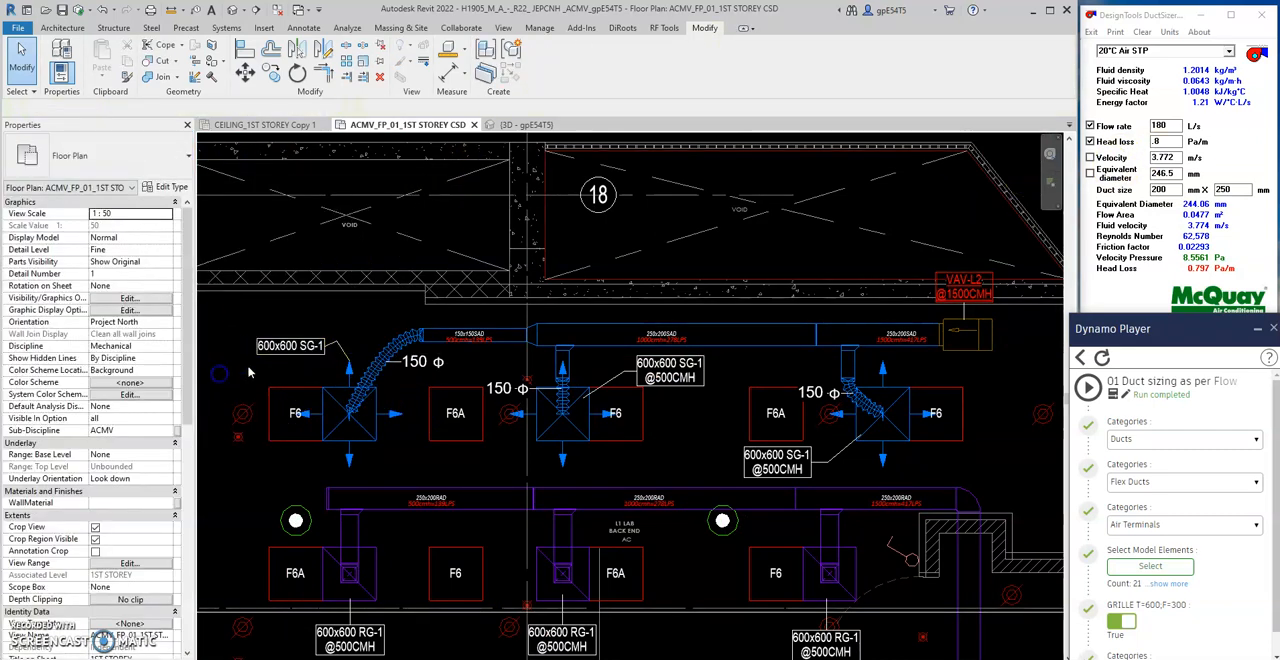
- Inspect the type and leader settings of the farthest supply diffuser's tag
scroll(289, 362, "up", 1)
left_click(338, 344)
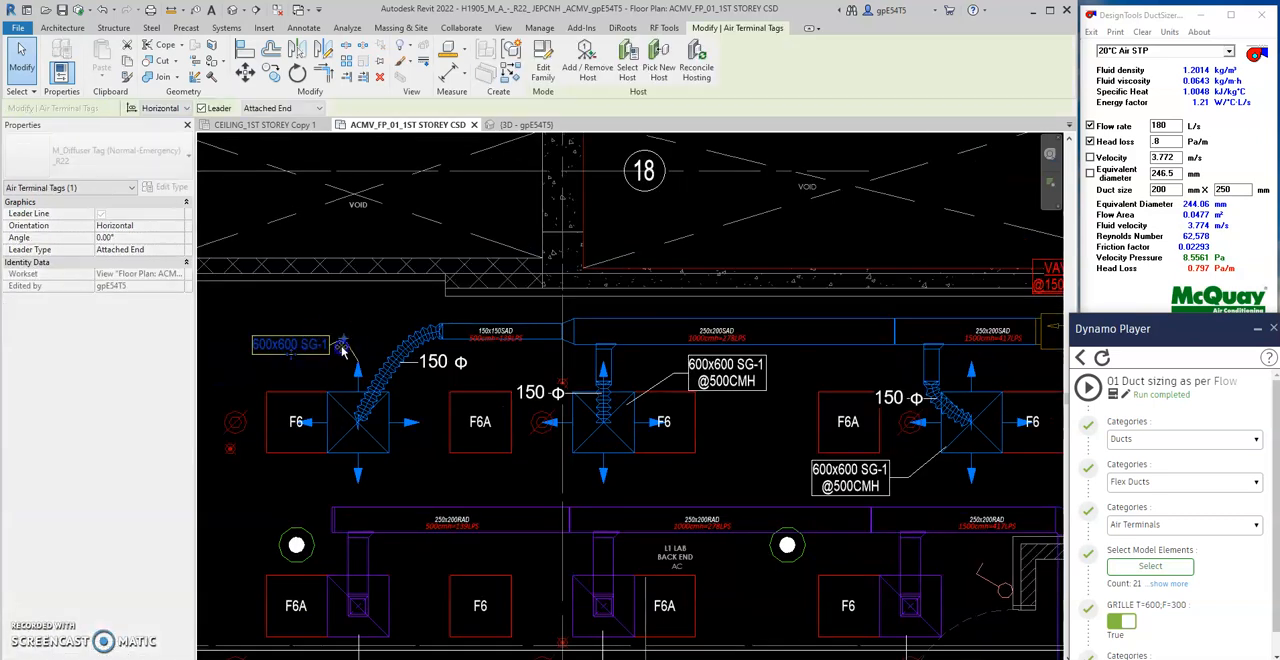
left_click(345, 375)
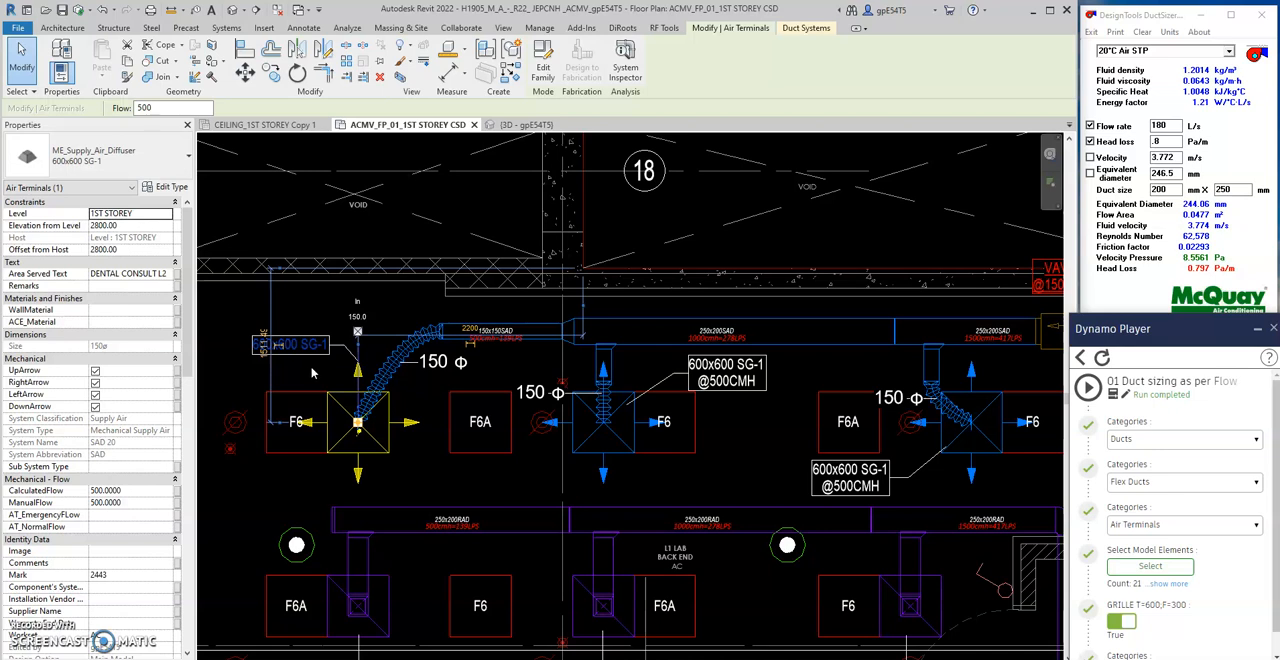
left_click(313, 370)
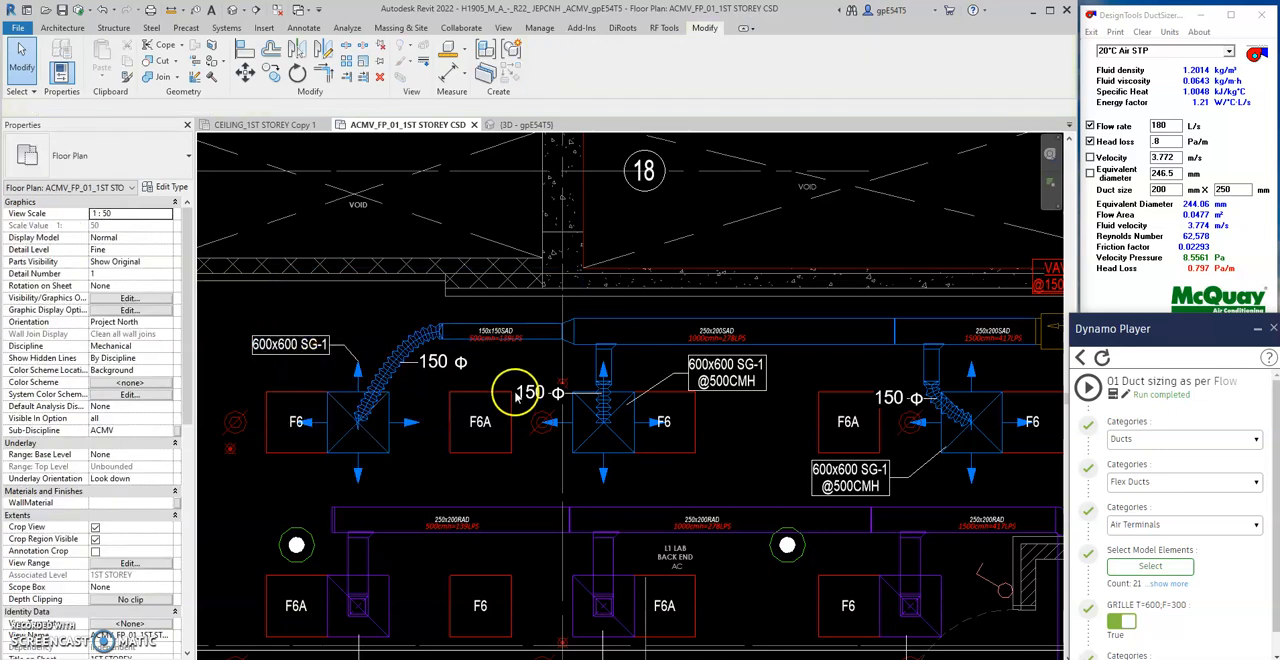
- Select the supply diffusers and flex ducts along the VAV-L2 run as script model elements and run 01 Duct sizing as per Flow
middle_click_drag(799, 415, 725, 389)
scroll(724, 388, "down", 1)
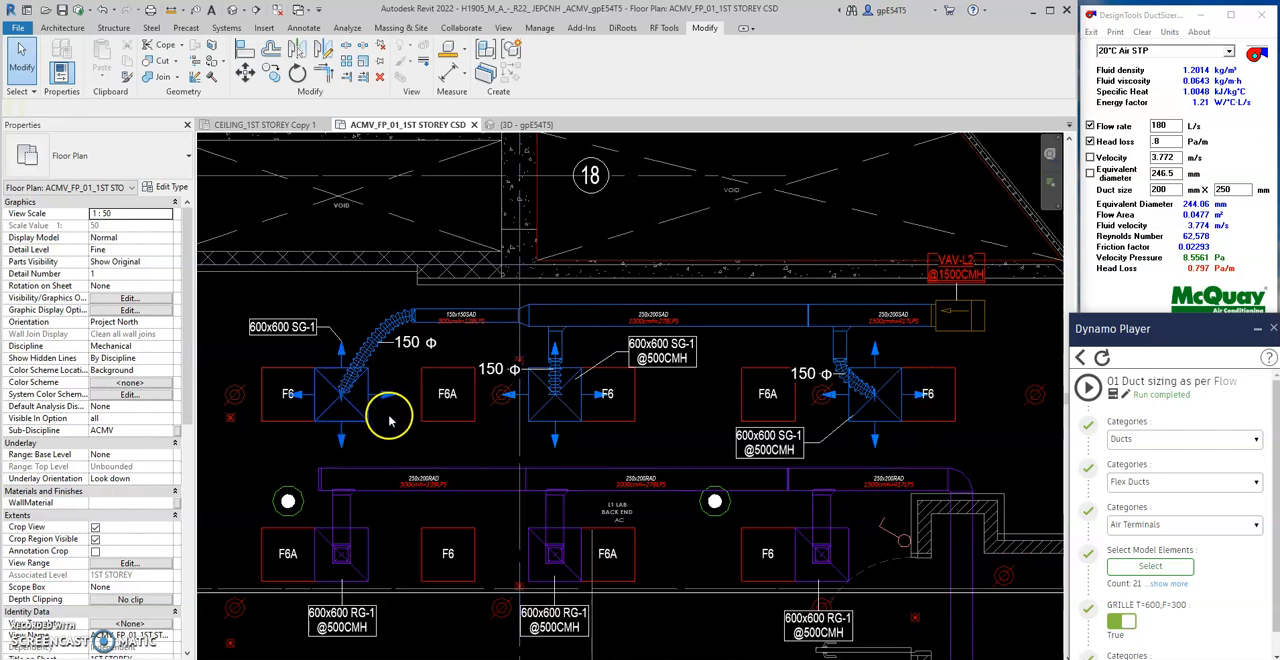
left_click(1167, 568)
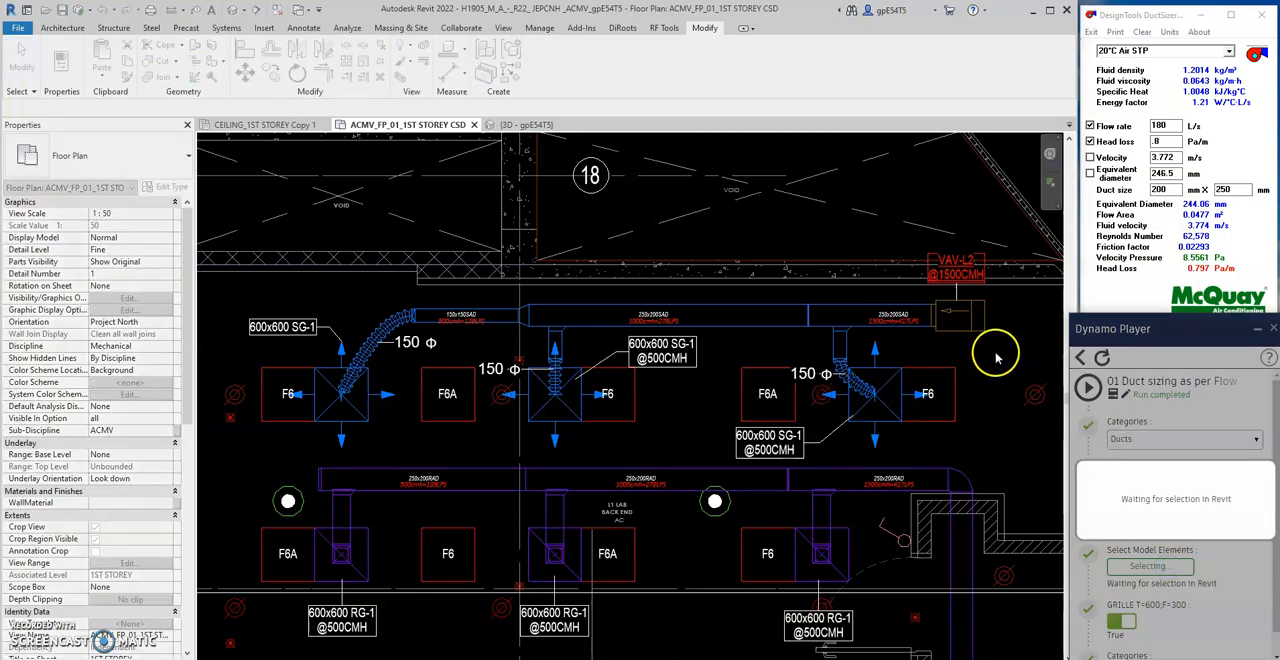
left_click_drag(972, 351, 308, 416)
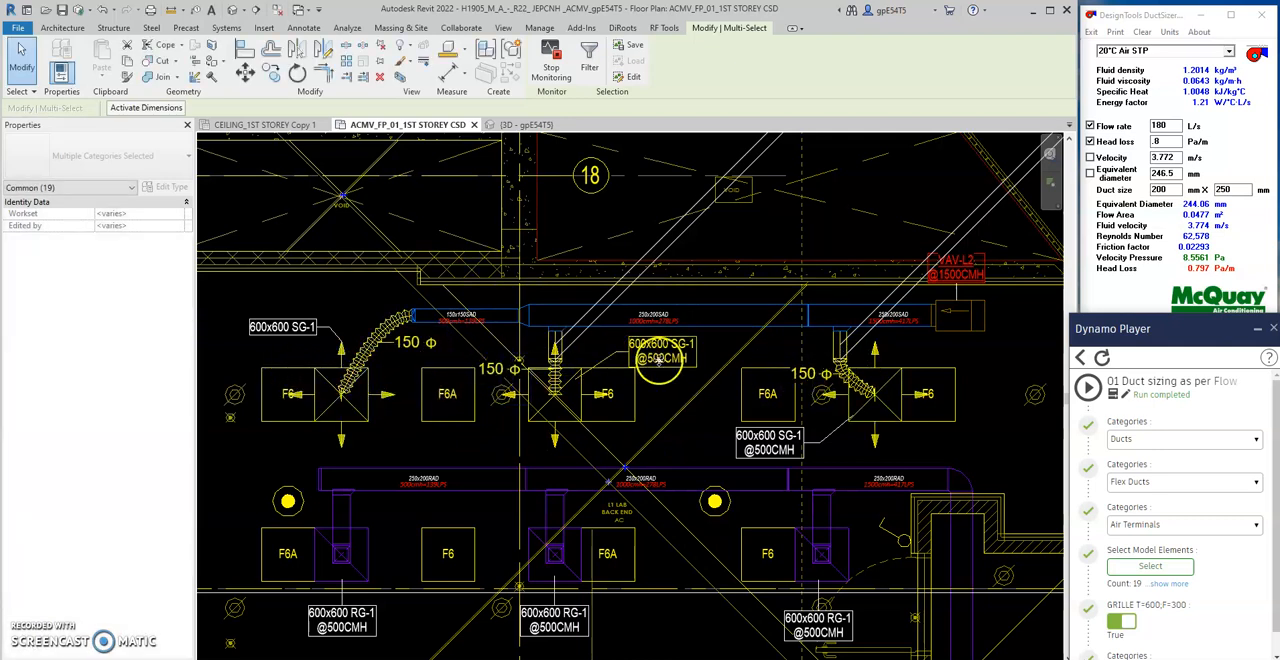
left_click(1088, 387)
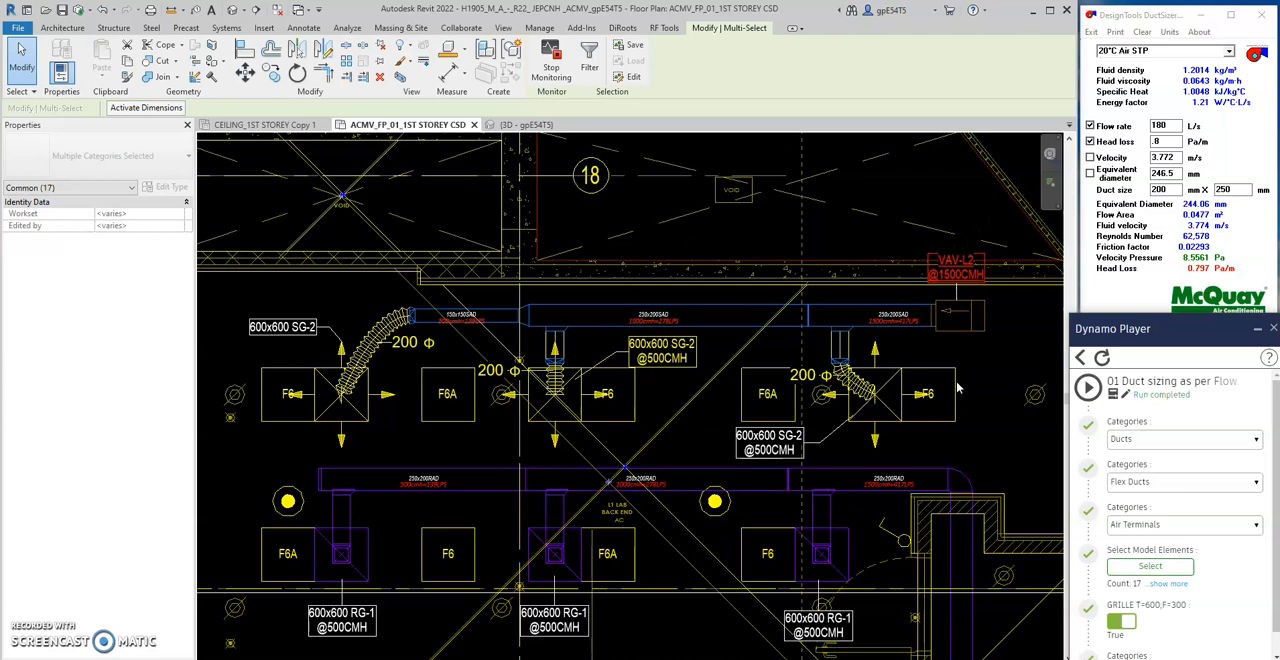
- Examine the farthest supply diffuser's type, flex duct size and tag after the script run
scroll(291, 366, "up", 1)
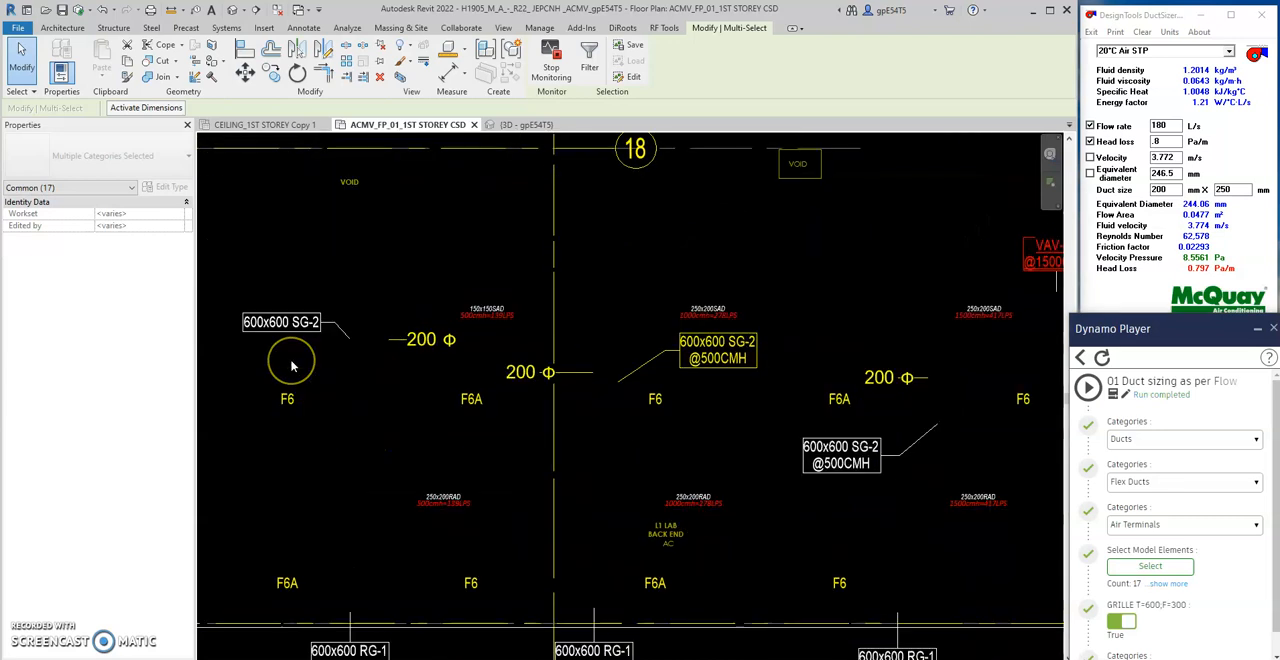
scroll(295, 366, "up", 3)
mouse_move(478, 398)
middle_mouse_down()
mouse_move(518, 417)
mouse_move(504, 397)
middle_mouse_up()
left_click(482, 384)
left_click(509, 398)
left_click(510, 403)
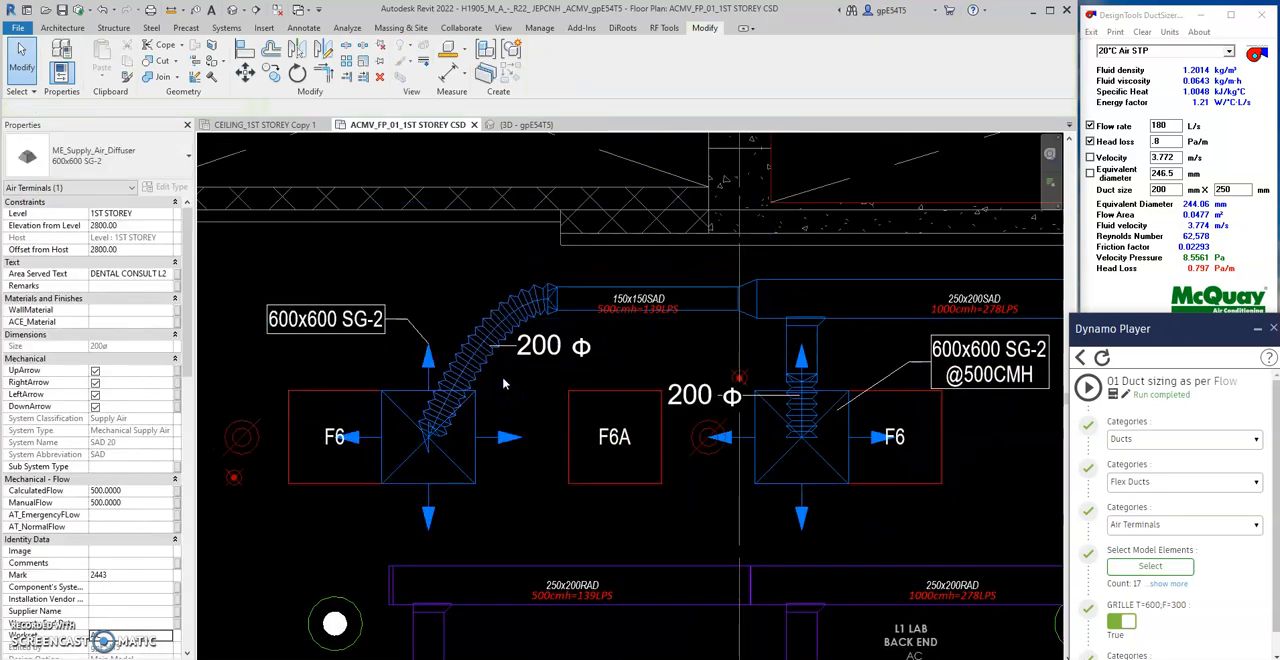
scroll(648, 330, "up", 1)
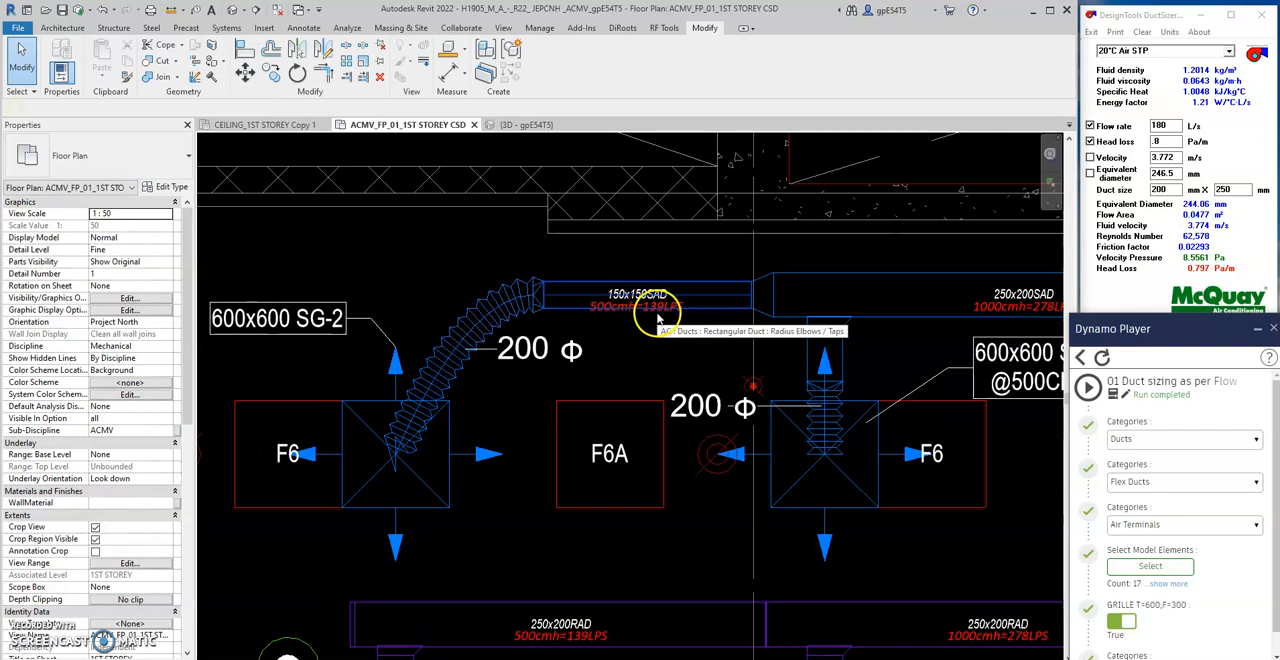
- Switch to DuctSizer and calculate the duct size for a flow rate of 139 L/s at a head loss of .8 Pa/m
double_click(1160, 125)
type("139")
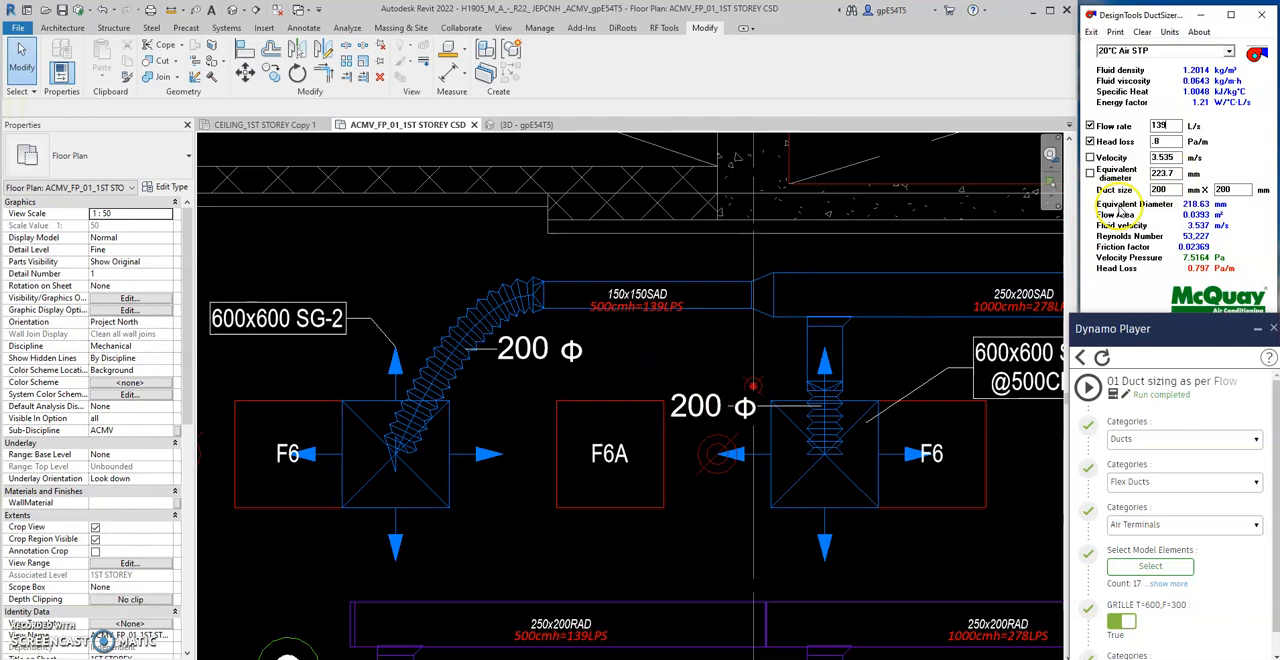
left_click(440, 270)
left_click(1178, 173)
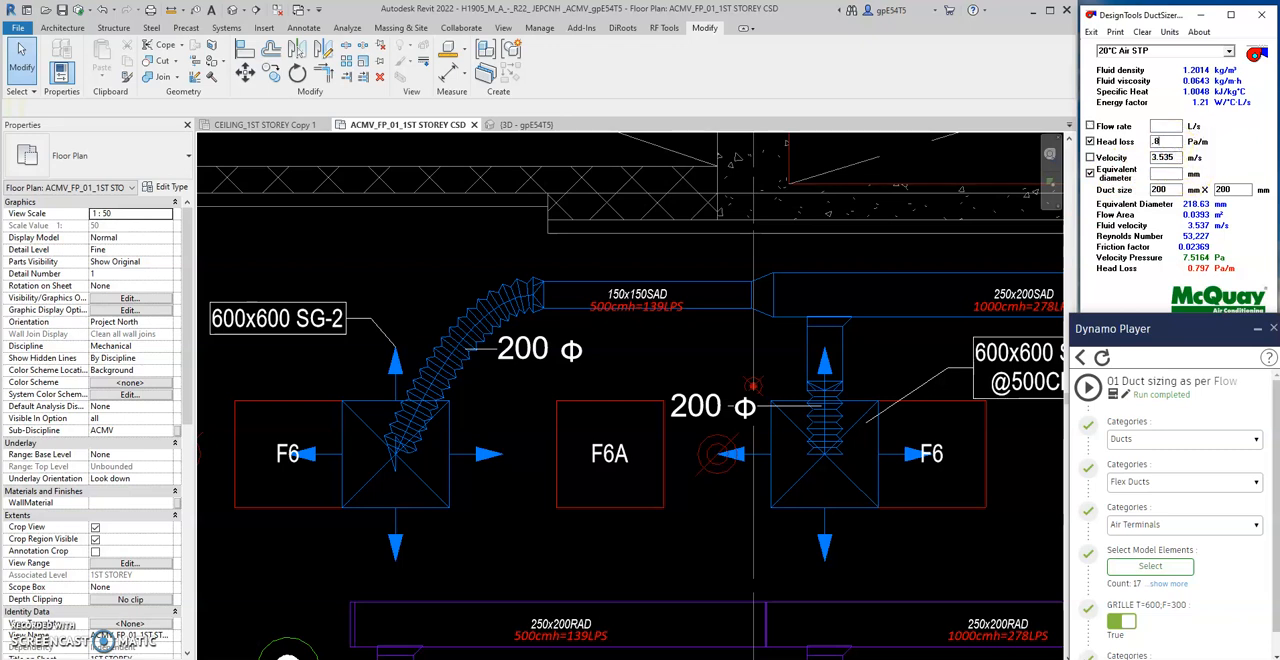
left_click(1169, 125)
type("139")
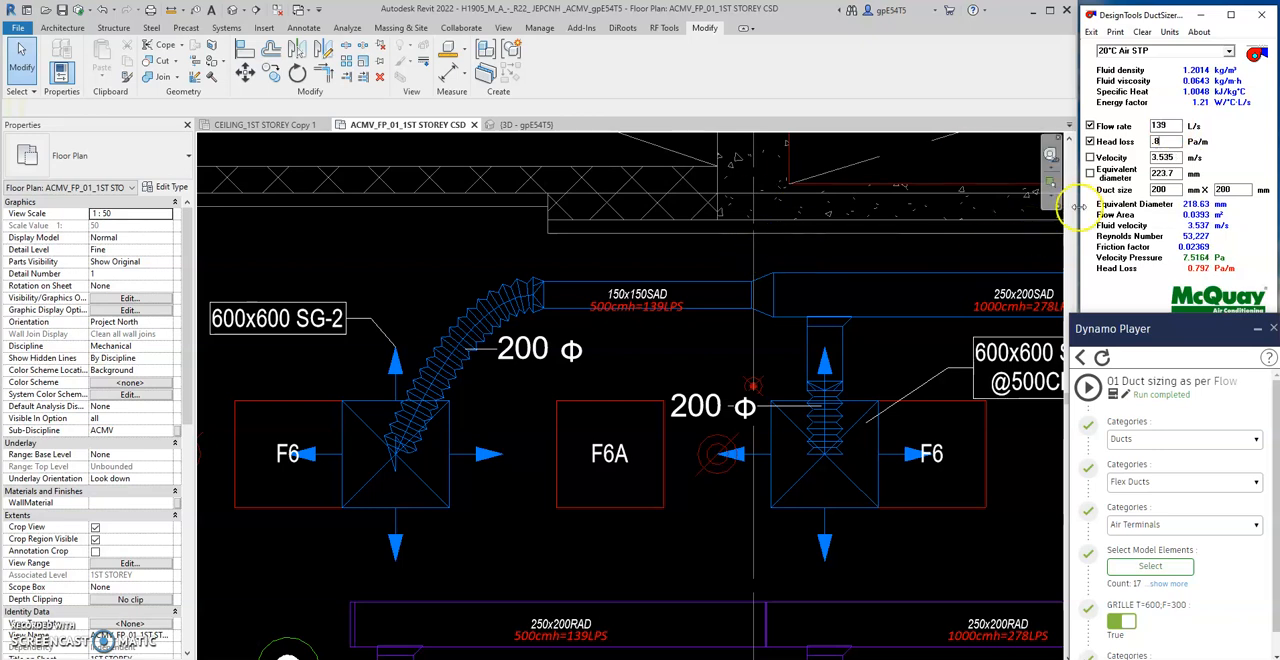
left_click(440, 277)
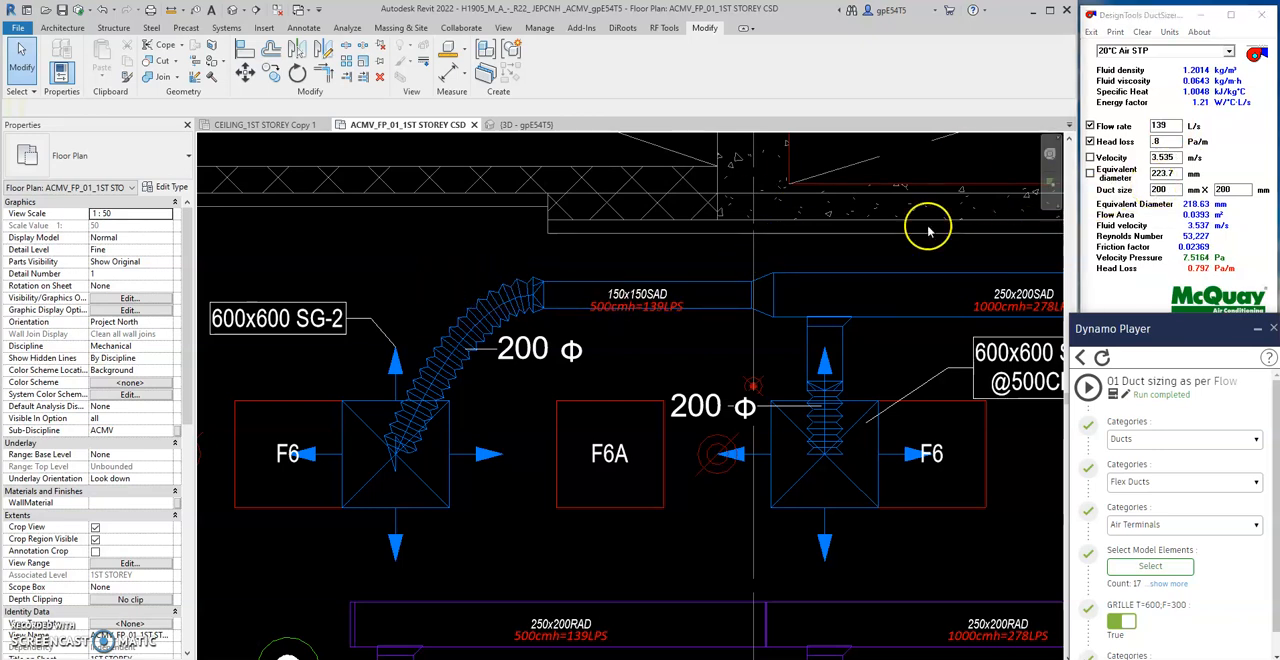
- Back in Revit, inspect the farthest supply diffuser and the 150x150 supply duct connected to it
left_click(453, 443)
key("Escape")
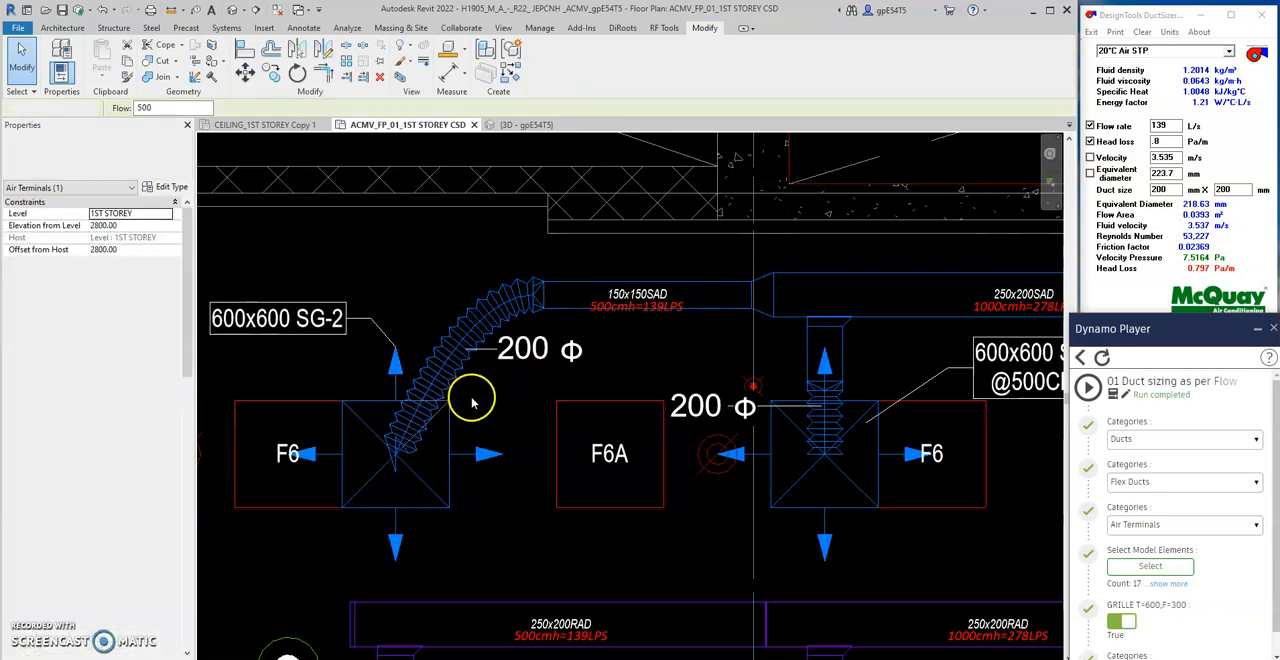
left_click(420, 440)
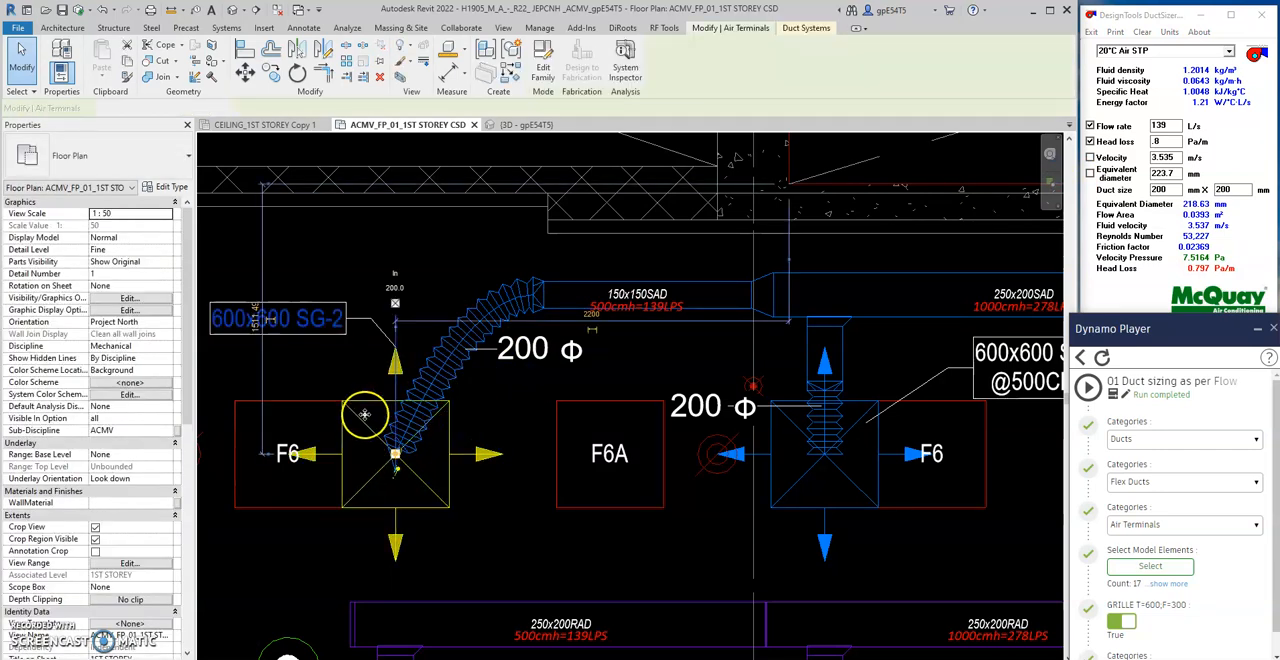
key("Escape")
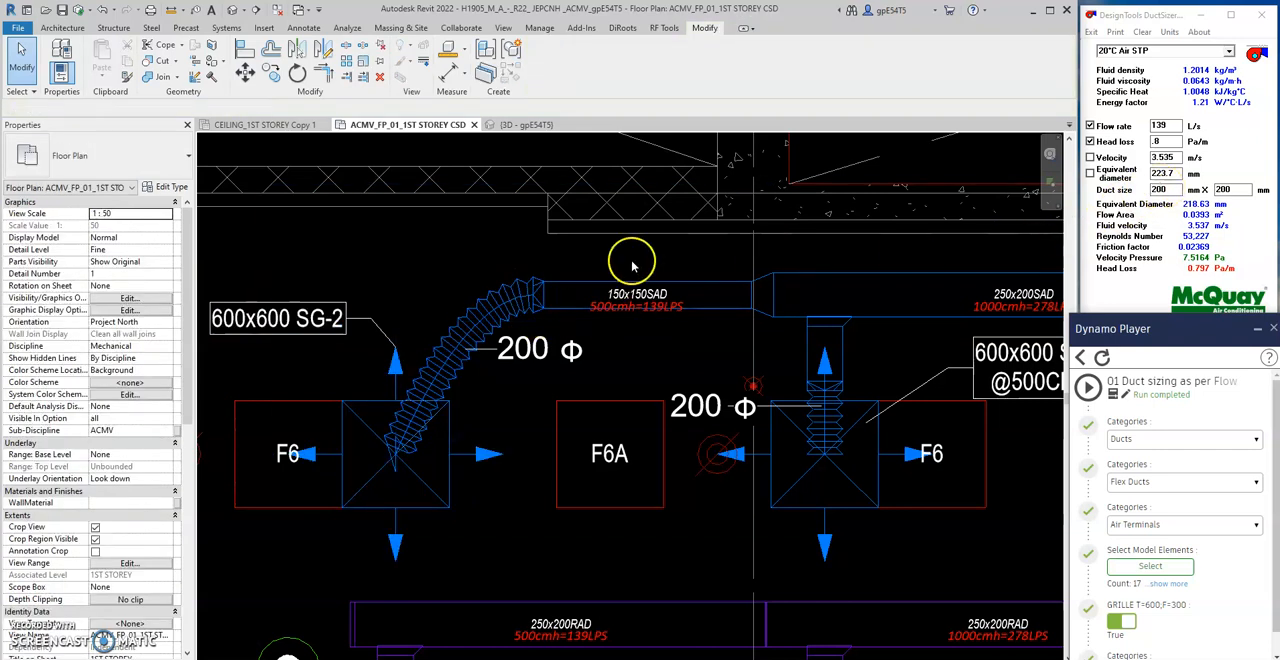
scroll(723, 263, "down", 3)
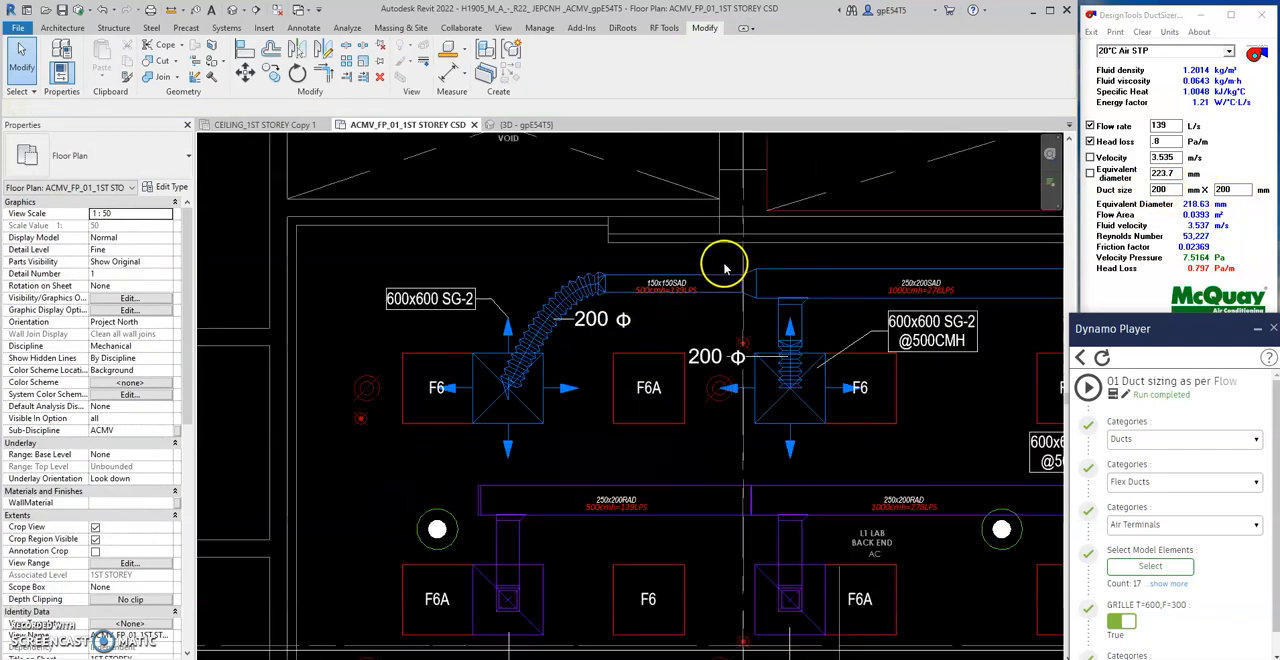
left_click(590, 351)
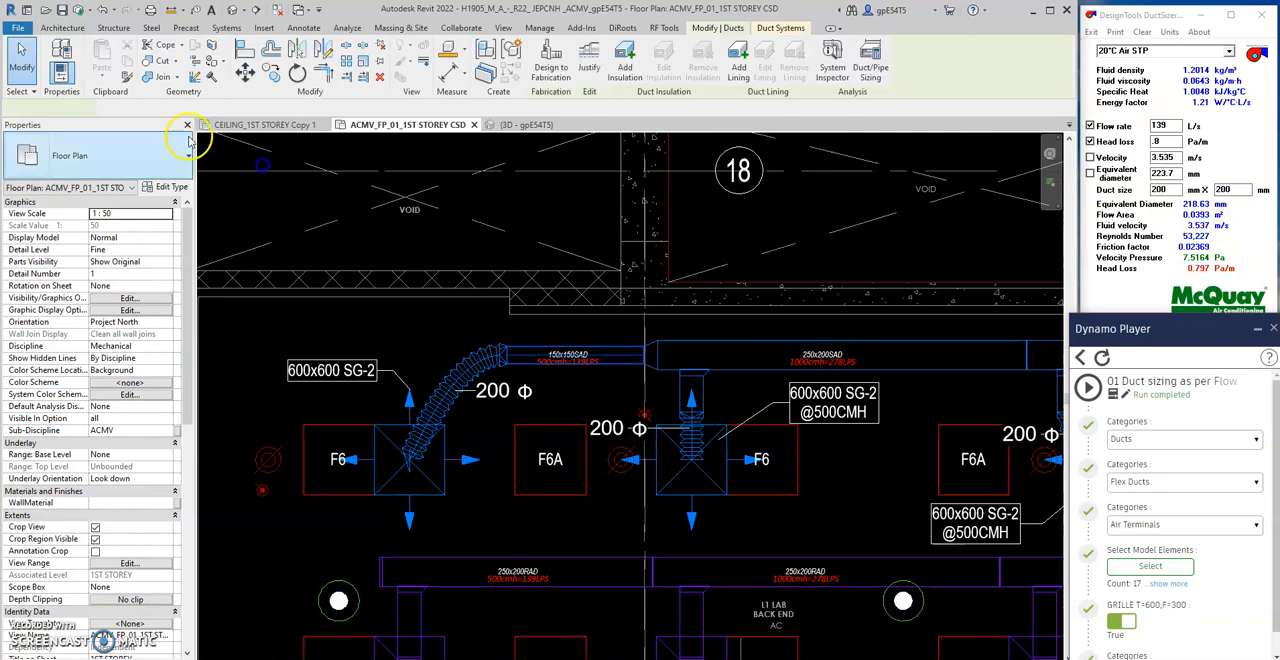
left_click(142, 110)
key("Escape")
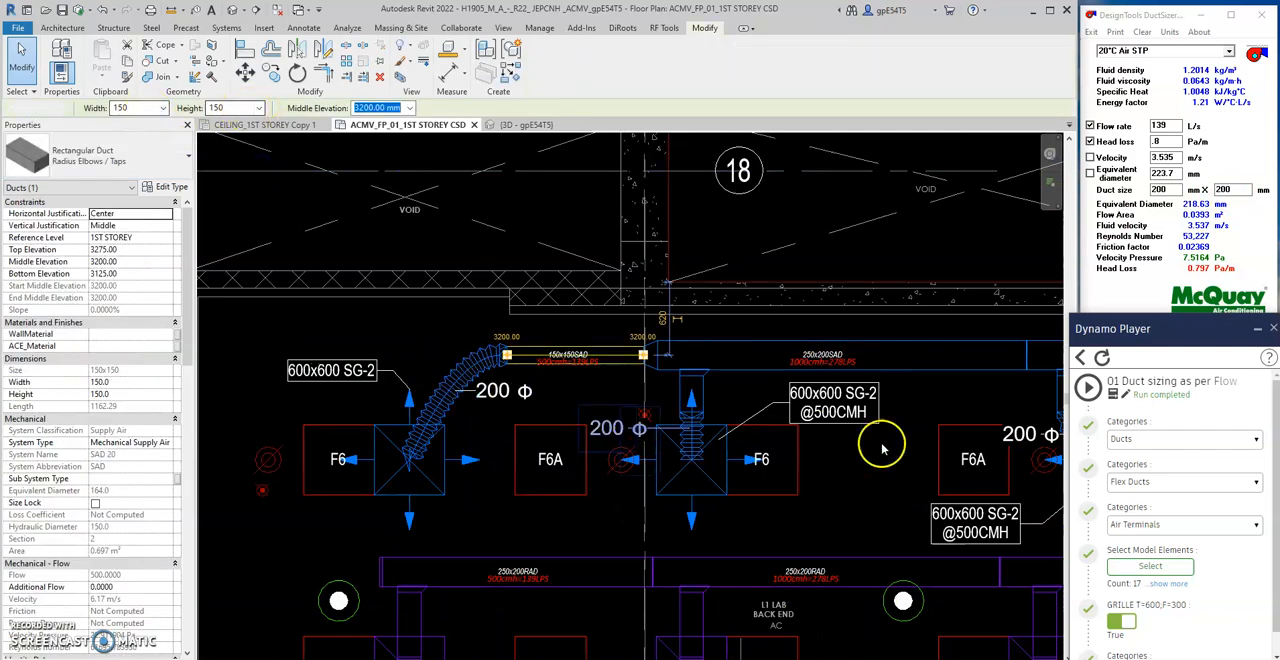
- Select the 150x150 supply duct at the far end as the script's model element and run the duct sizing script
left_click(1150, 566)
scroll(597, 323, "up", 2)
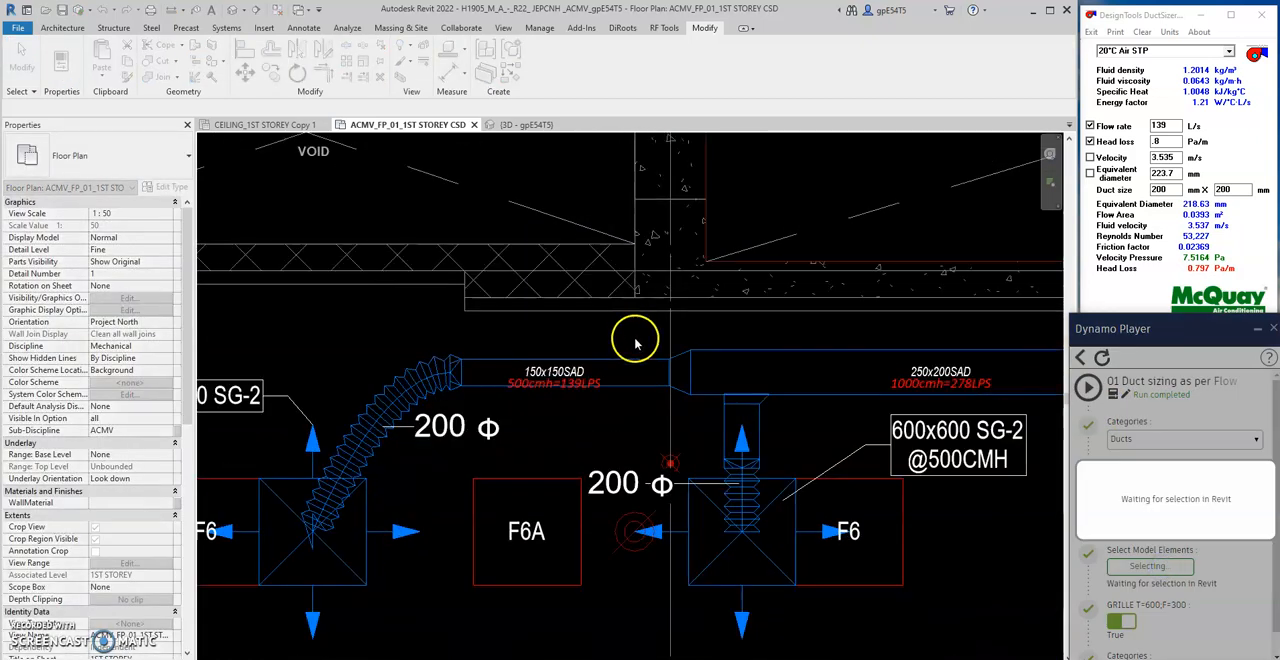
left_click_drag(612, 367, 612, 369)
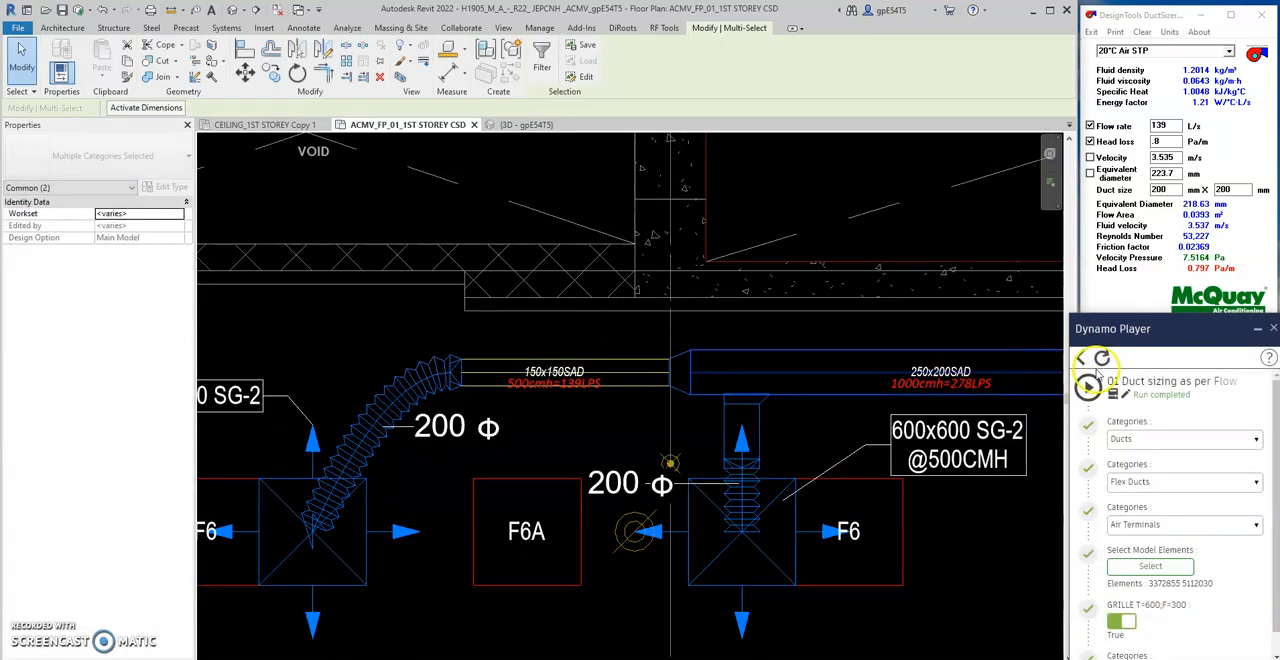
left_click(1088, 387)
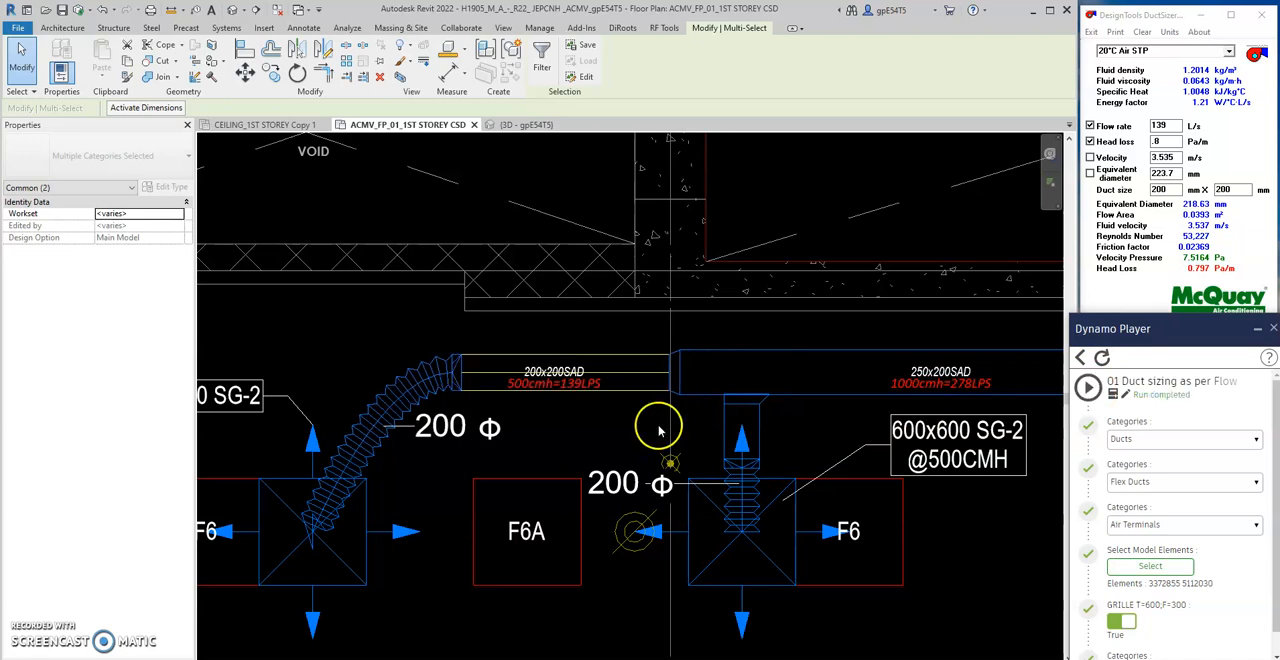
- Run the duct sizing script on the 250x200 supply duct segment that carries 1000 cmh
scroll(571, 369, "down", 1)
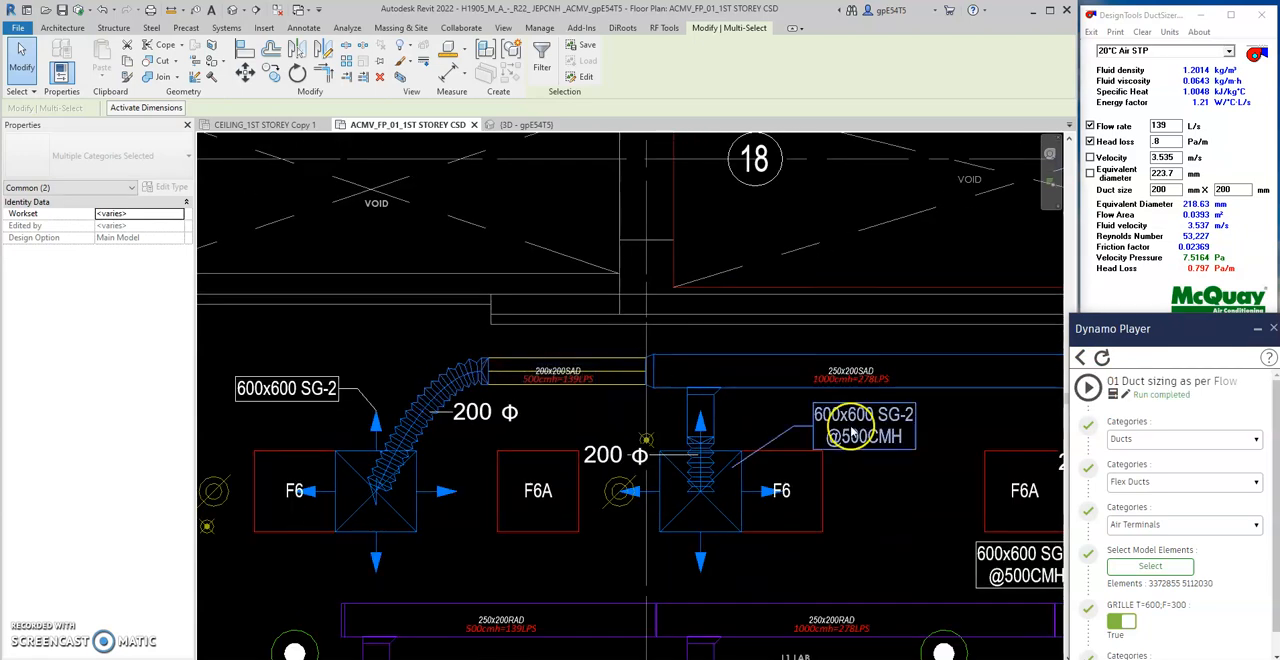
left_click(1127, 566)
scroll(745, 362, "up", 1)
left_click(746, 370)
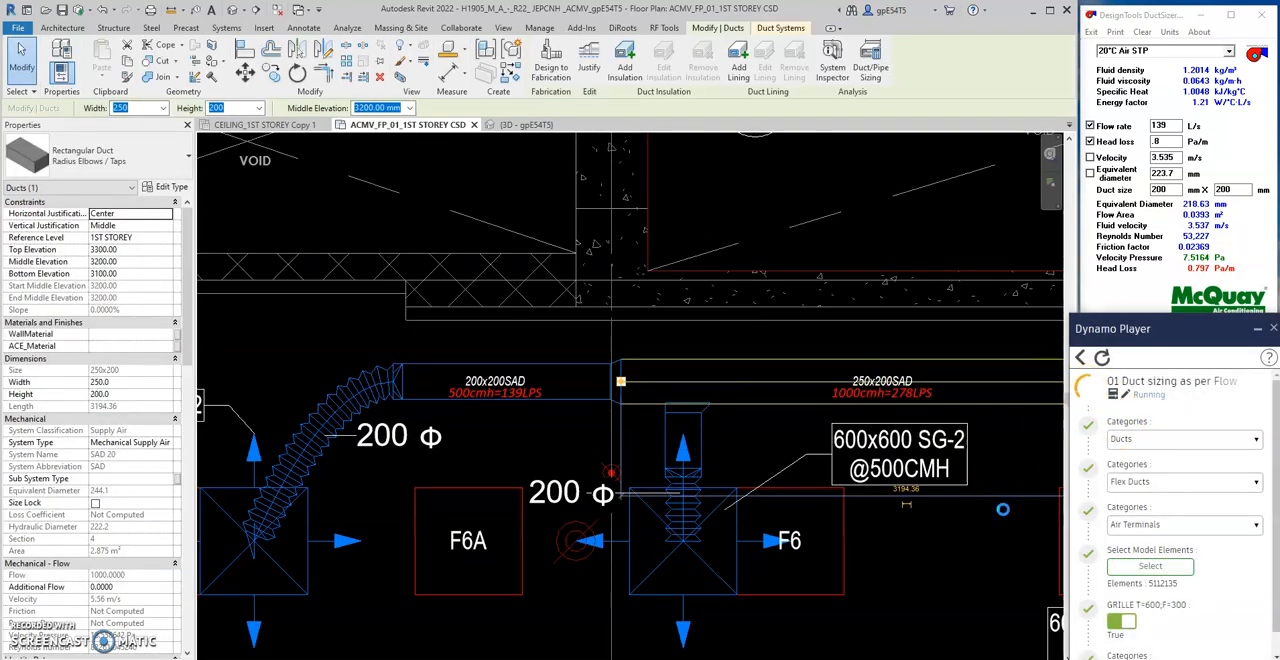
scroll(754, 432, "down", 3)
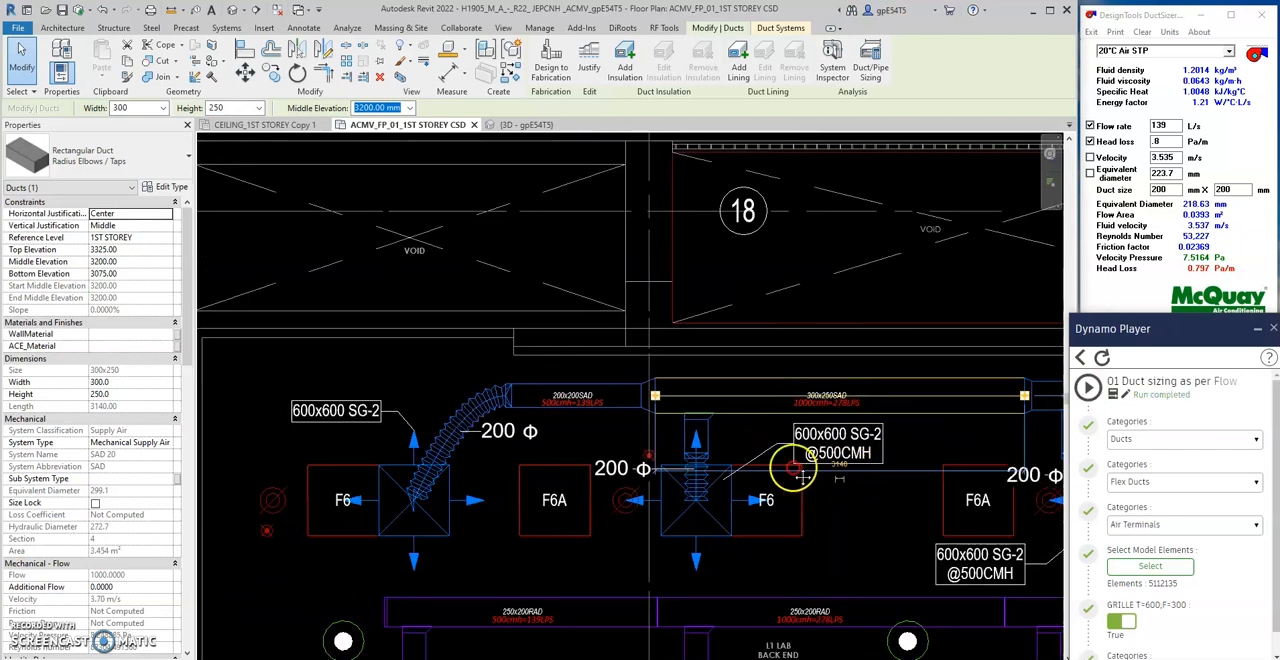
- Select the 250x200 supply duct carrying 1500 cmh next to VAV-L2 as the script's model element and run the duct sizing script
middle_click_drag(793, 468, 515, 428)
left_click(1134, 583)
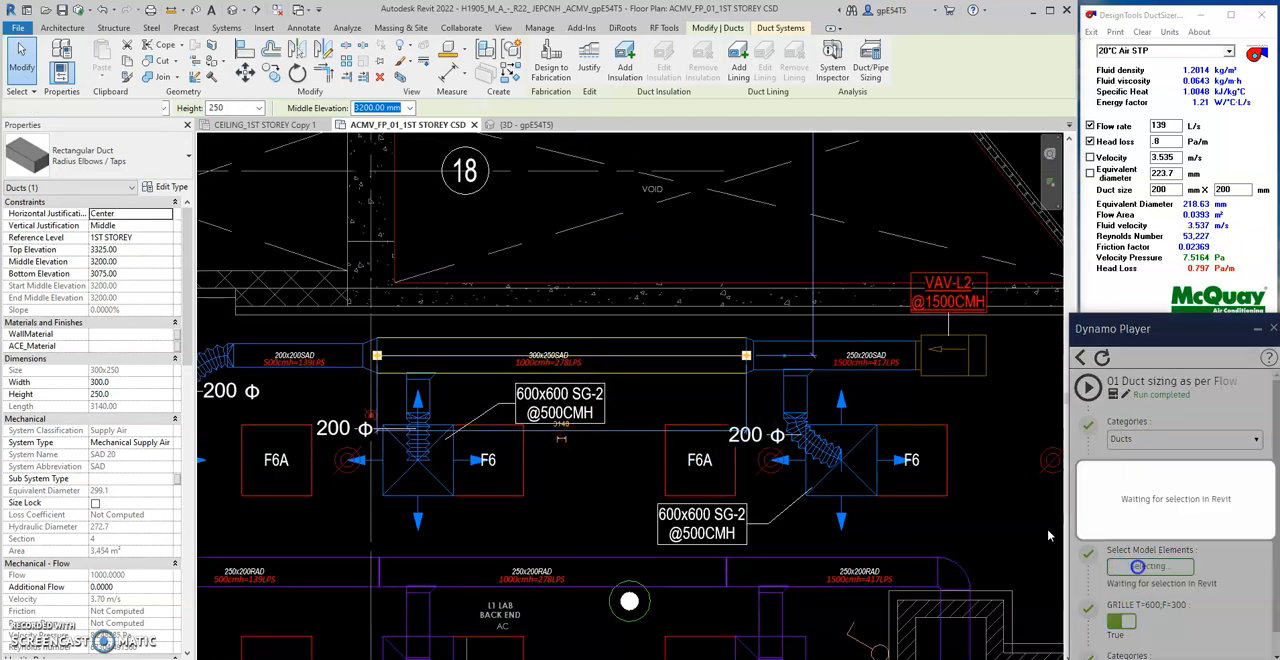
scroll(879, 360, "up", 3)
left_click(740, 323)
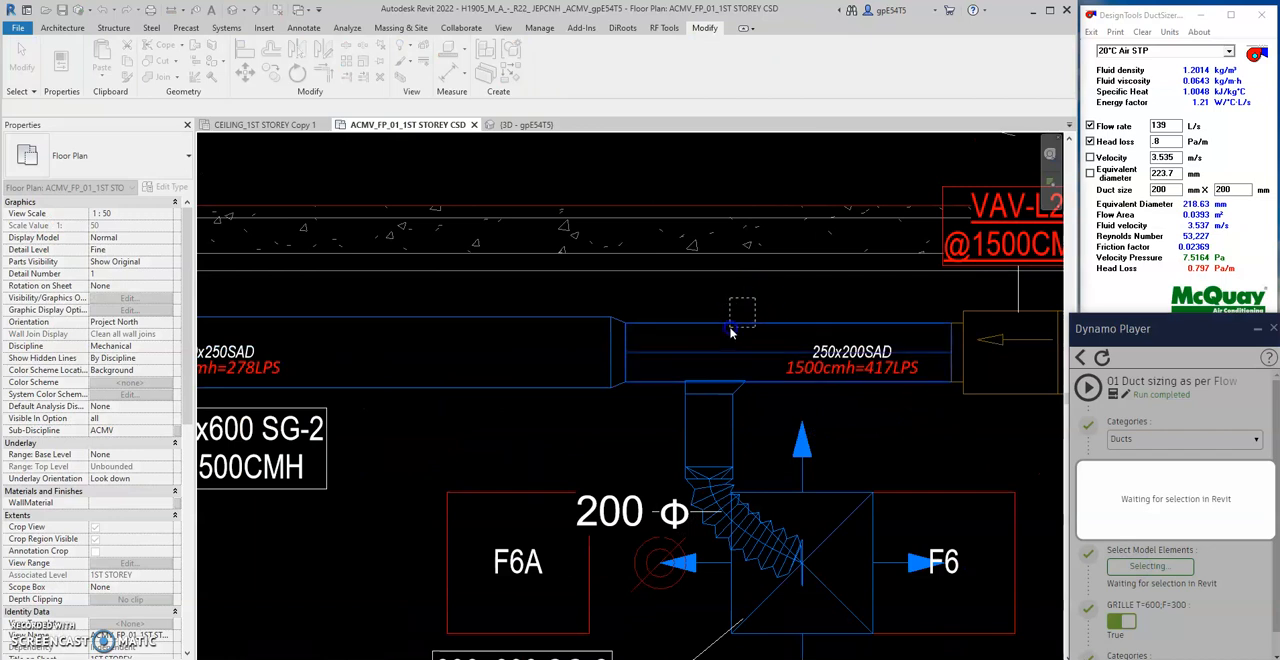
left_click(882, 423)
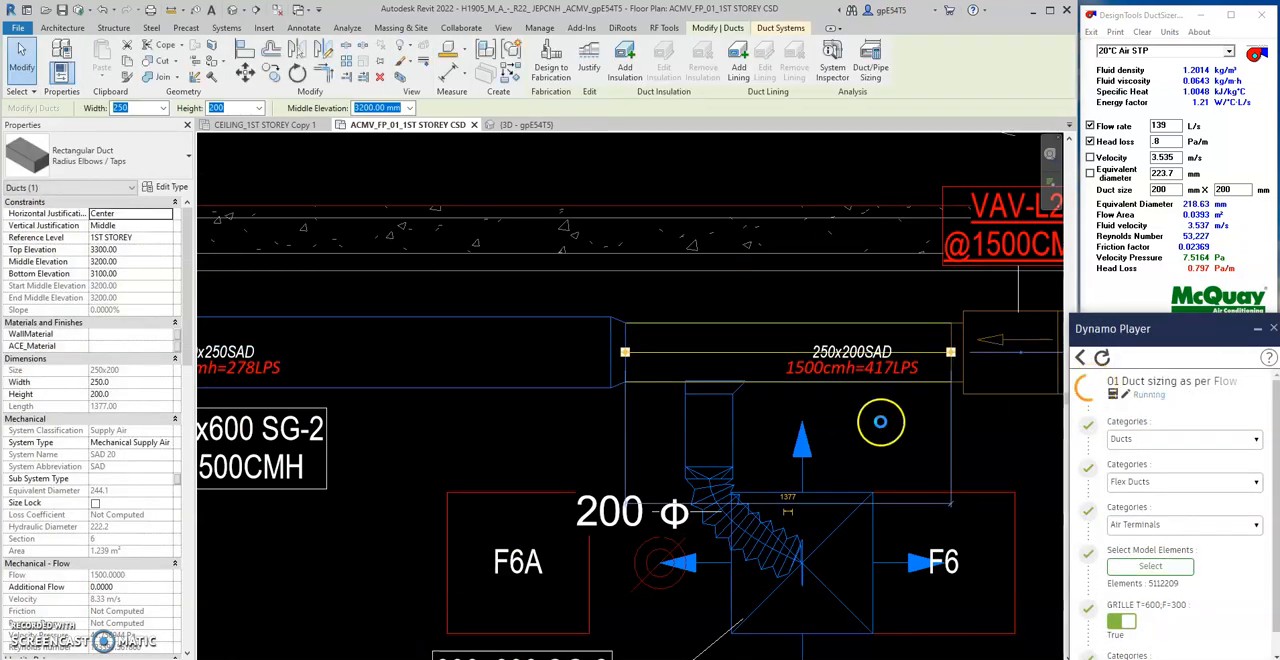
scroll(877, 424, "down", 2)
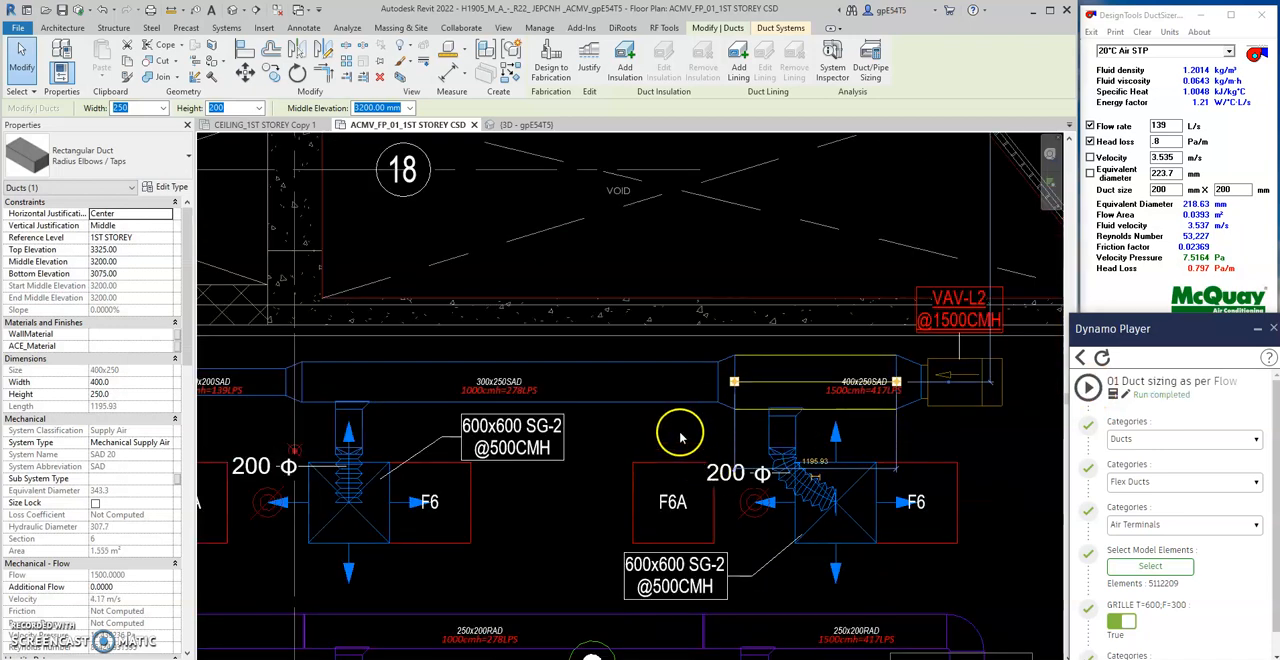
- Undo the last sizing runs on the supply main, back to the 250x200 segments
left_click(681, 435)
scroll(681, 435, "up", 2)
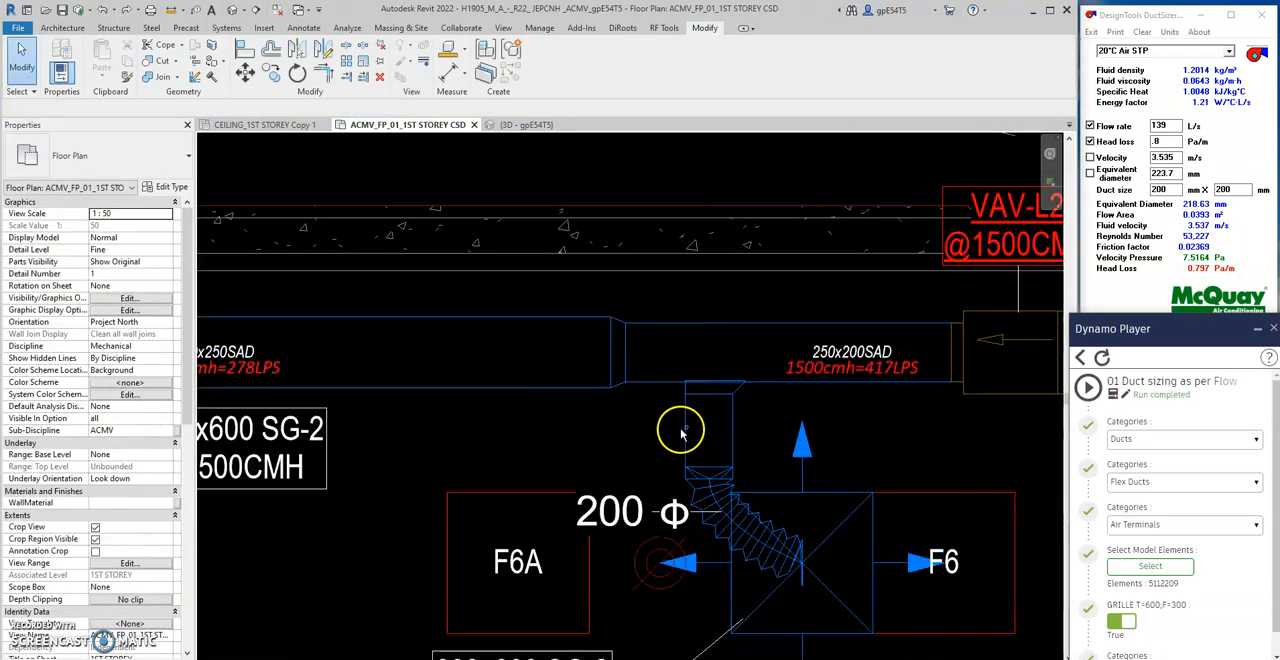
scroll(677, 431, "down", 1)
middle_click_drag(842, 430, 584, 447)
scroll(766, 400, "down", 1)
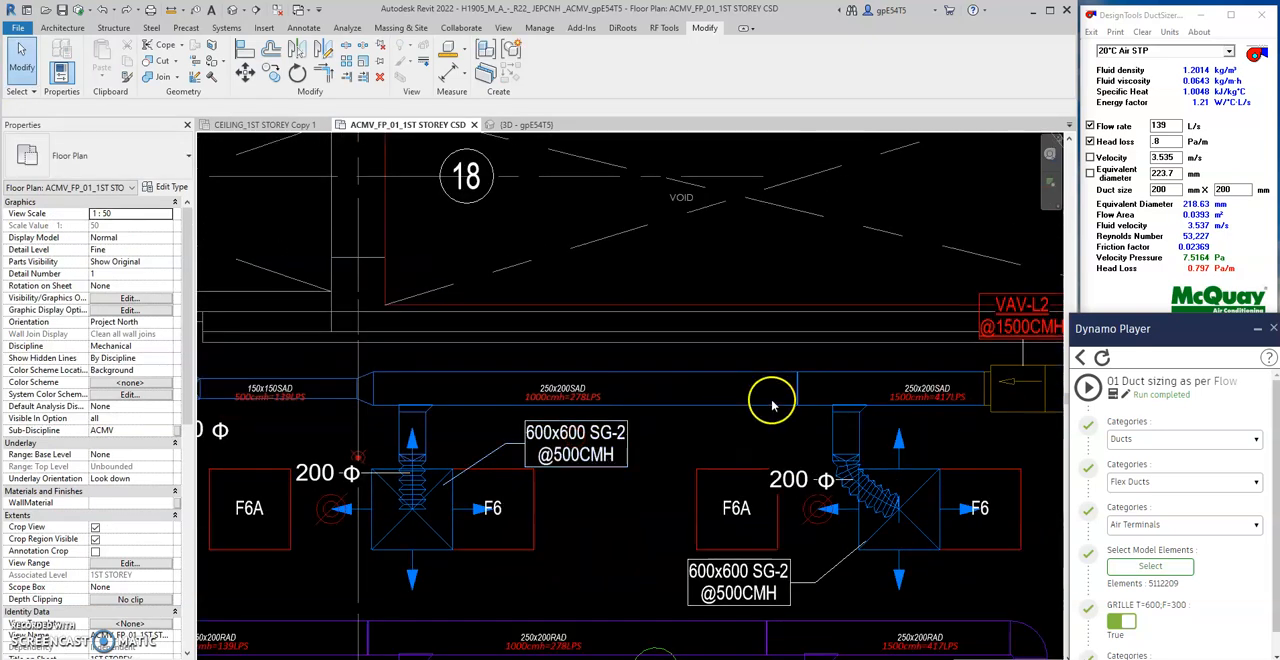
scroll(837, 277, "up", 1)
- Select both 250x200 supply ducts carrying 1000 and 1500 cmh, with their joint, as model elements and run the duct sizing script
left_click(1148, 566)
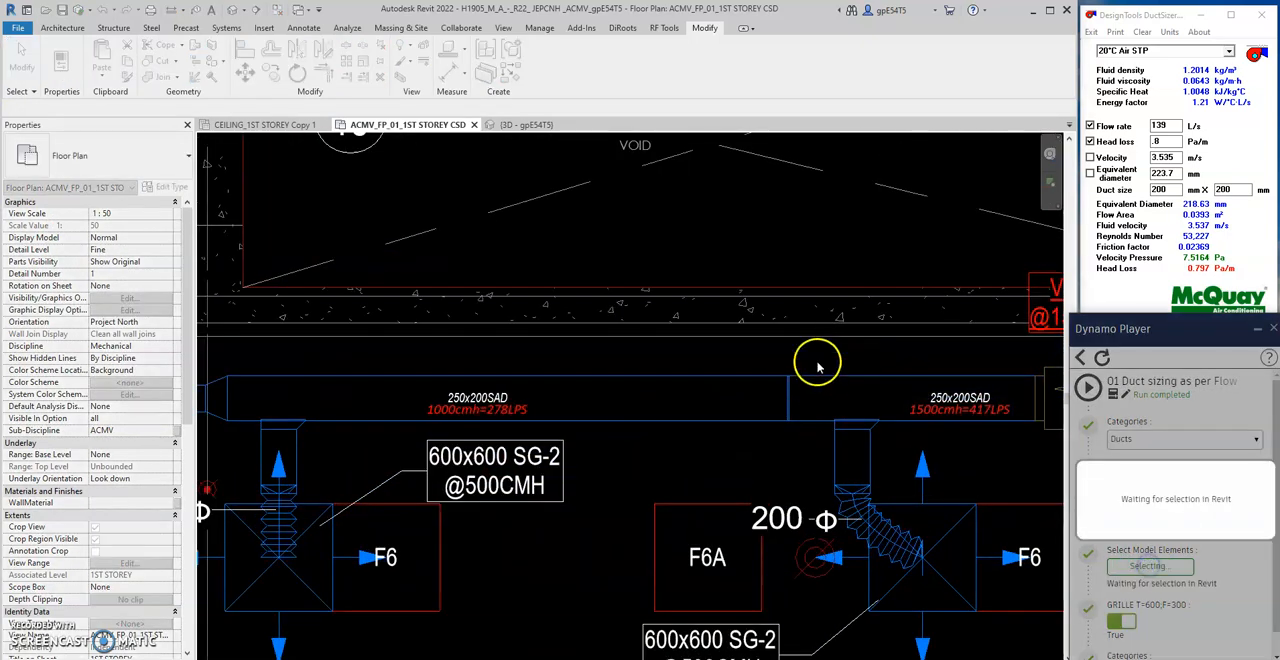
left_click_drag(815, 352, 765, 393)
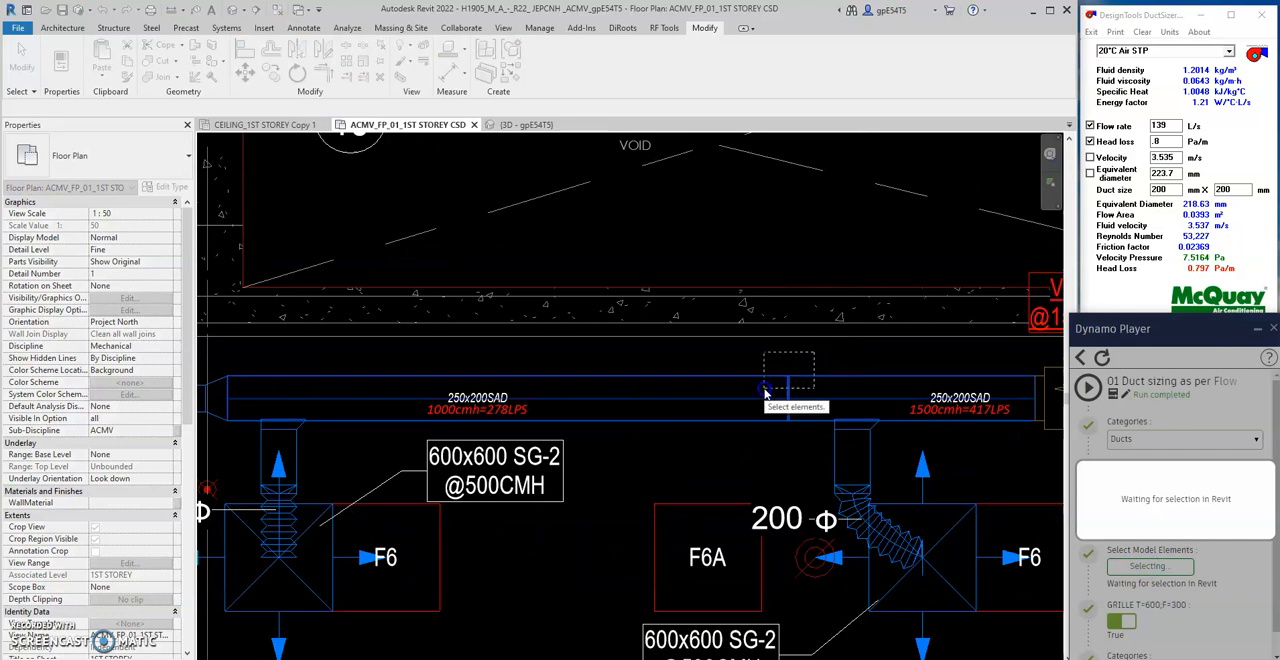
left_click_drag(765, 393, 743, 477)
left_click(1087, 388)
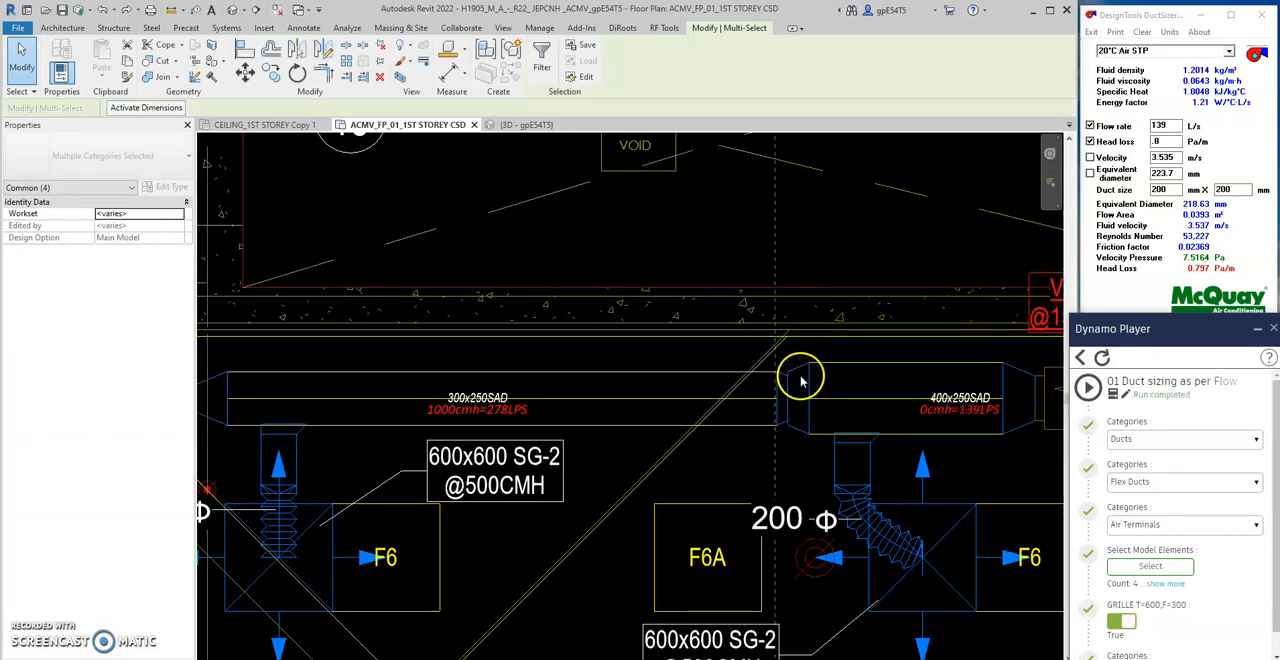
key("Escape")
- Delete the two fittings between the 300x250 and 400x250 supply ducts and reconnect the 400x250 duct to the open duct end
scroll(737, 351, "up", 2)
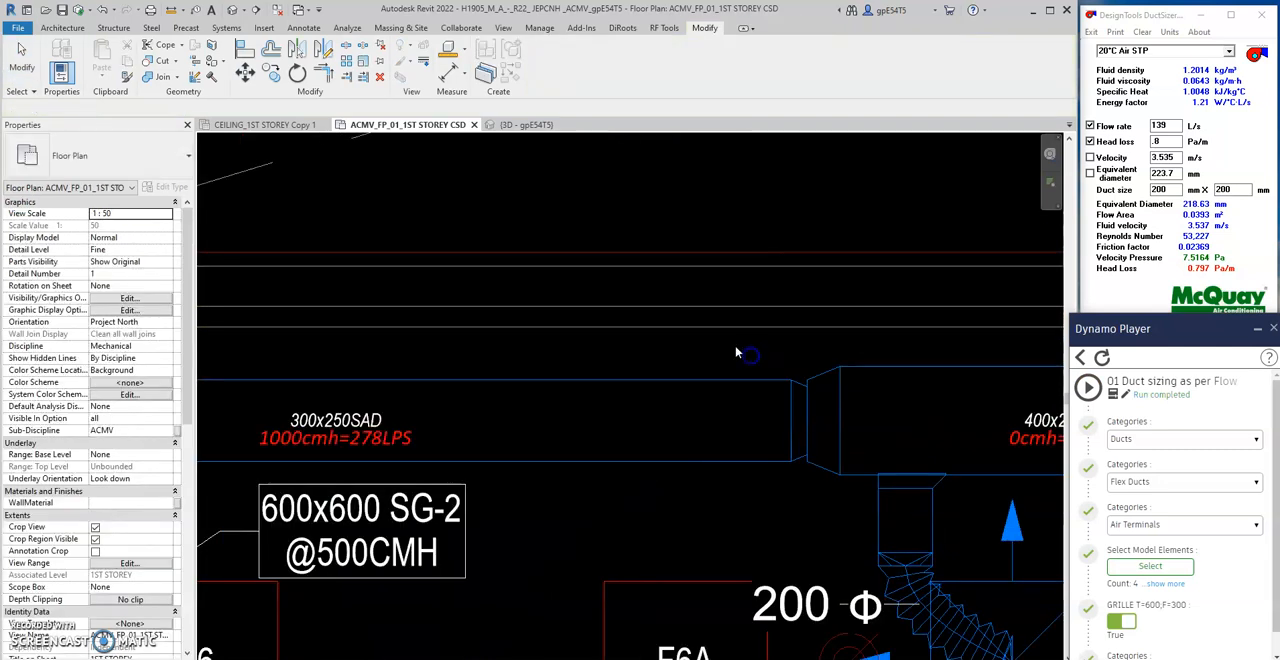
left_click_drag(853, 493, 854, 497)
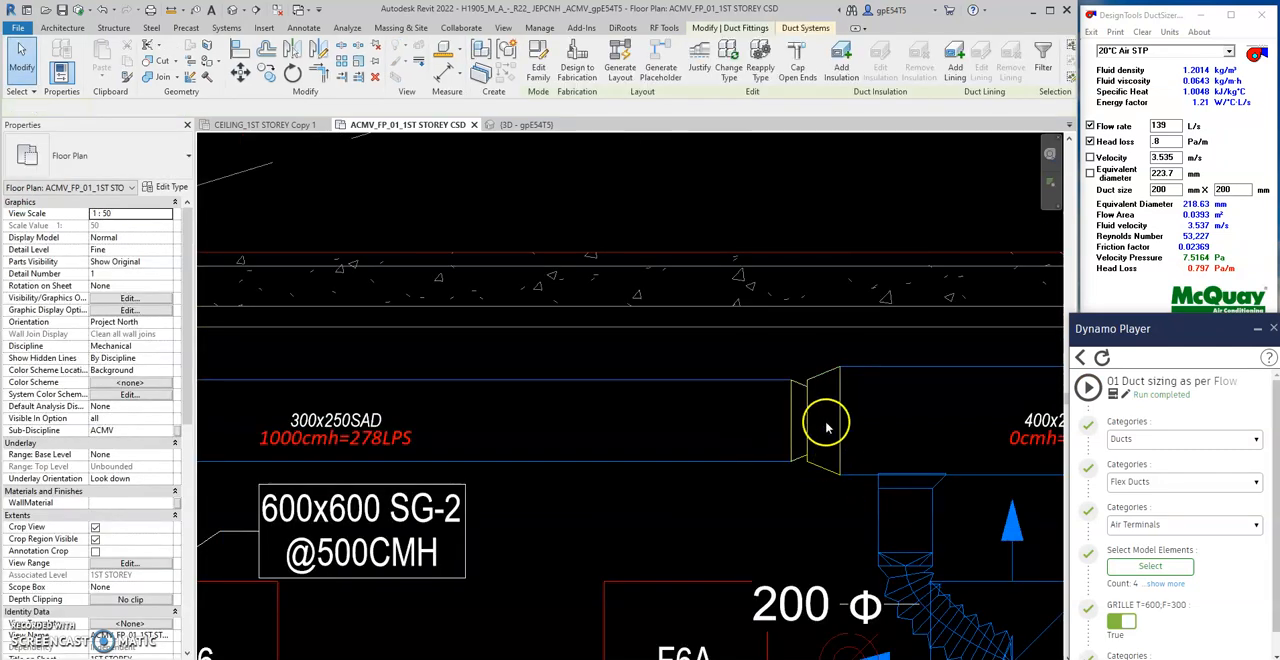
key("Delete")
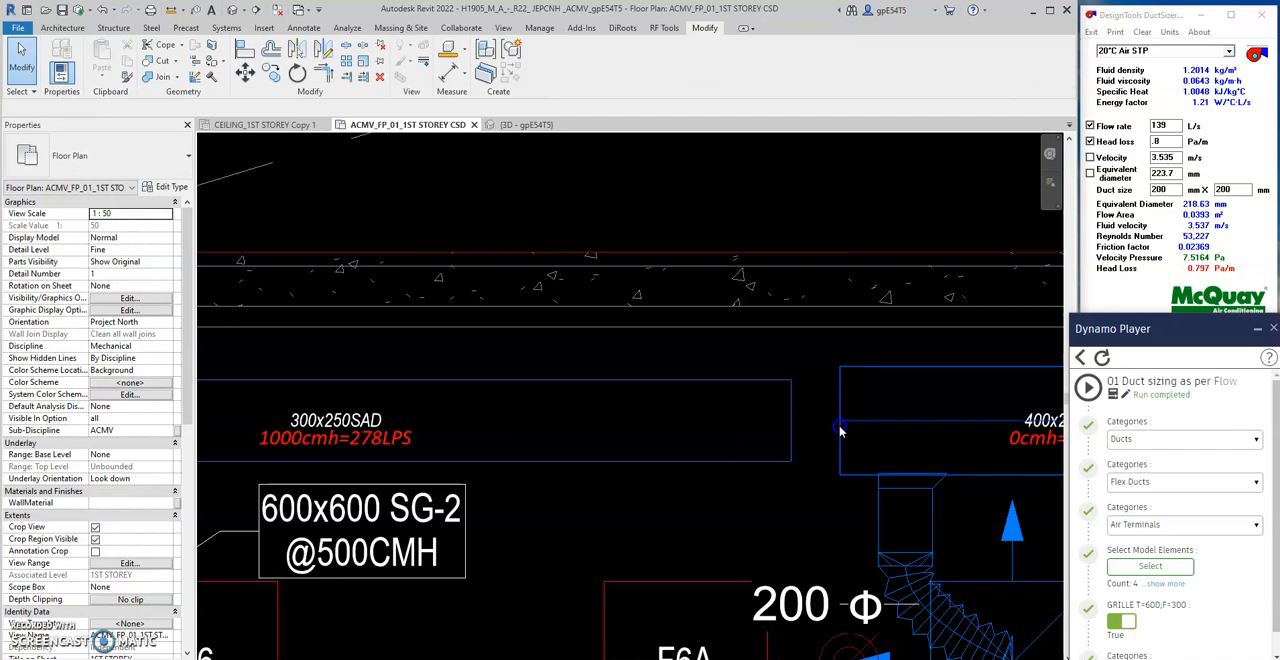
left_click(840, 428)
left_click_drag(840, 424, 790, 420)
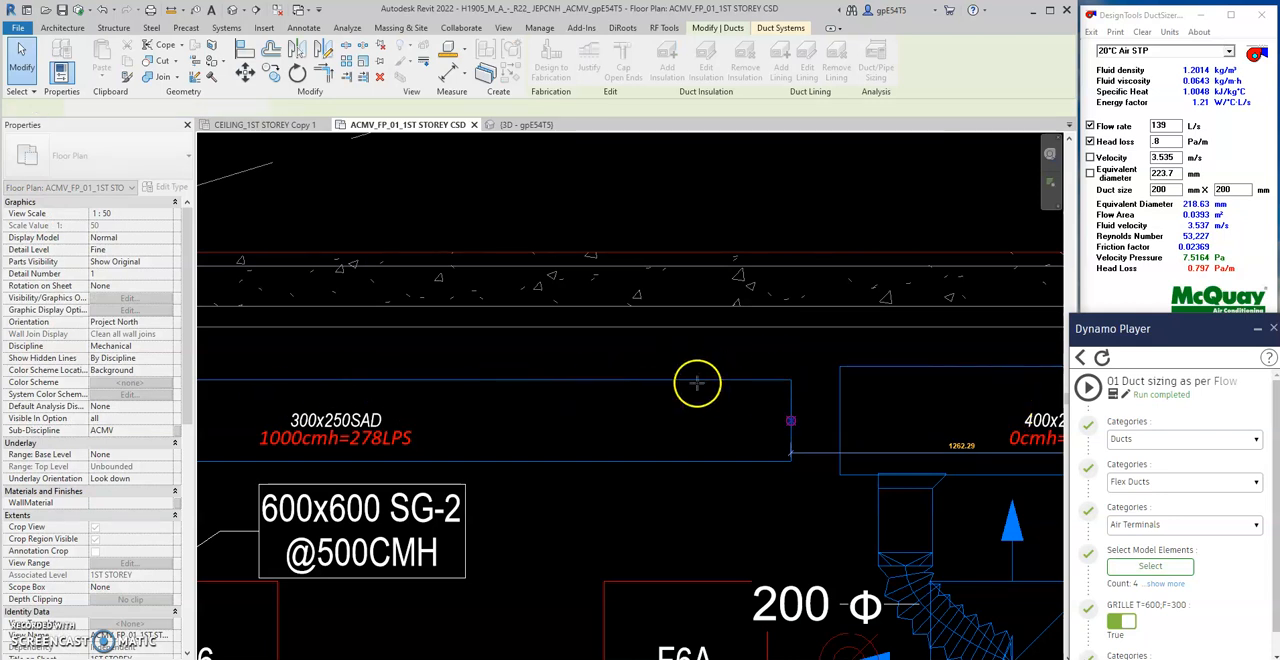
- Move the size and flow tag of the 400x250 supply duct a little along the duct, away from VAV-L2
scroll(697, 385, "down", 5)
middle_click_drag(915, 462, 731, 411)
scroll(836, 415, "up", 2)
left_click(843, 418)
scroll(715, 380, "up", 2)
left_click(695, 364)
left_click_drag(695, 364, 656, 364)
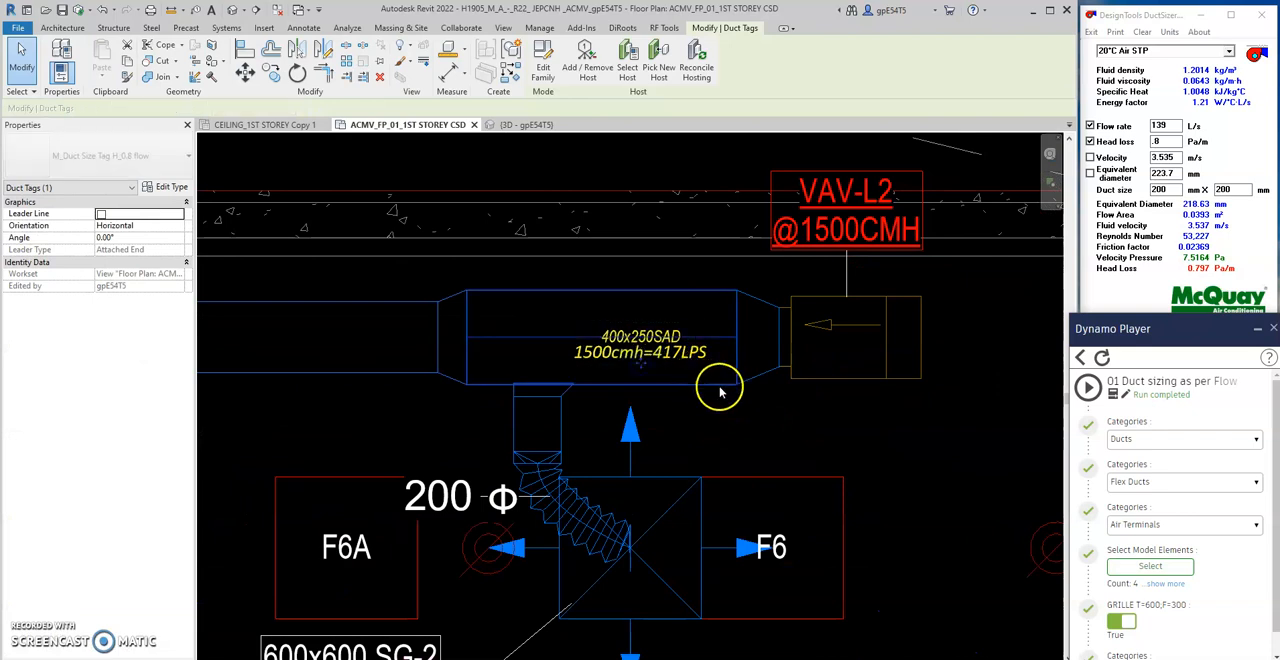
- Switch to DuctSizer and calculate the duct size for a flow rate of 417 L/s with one side set to 250 mm
double_click(1157, 126)
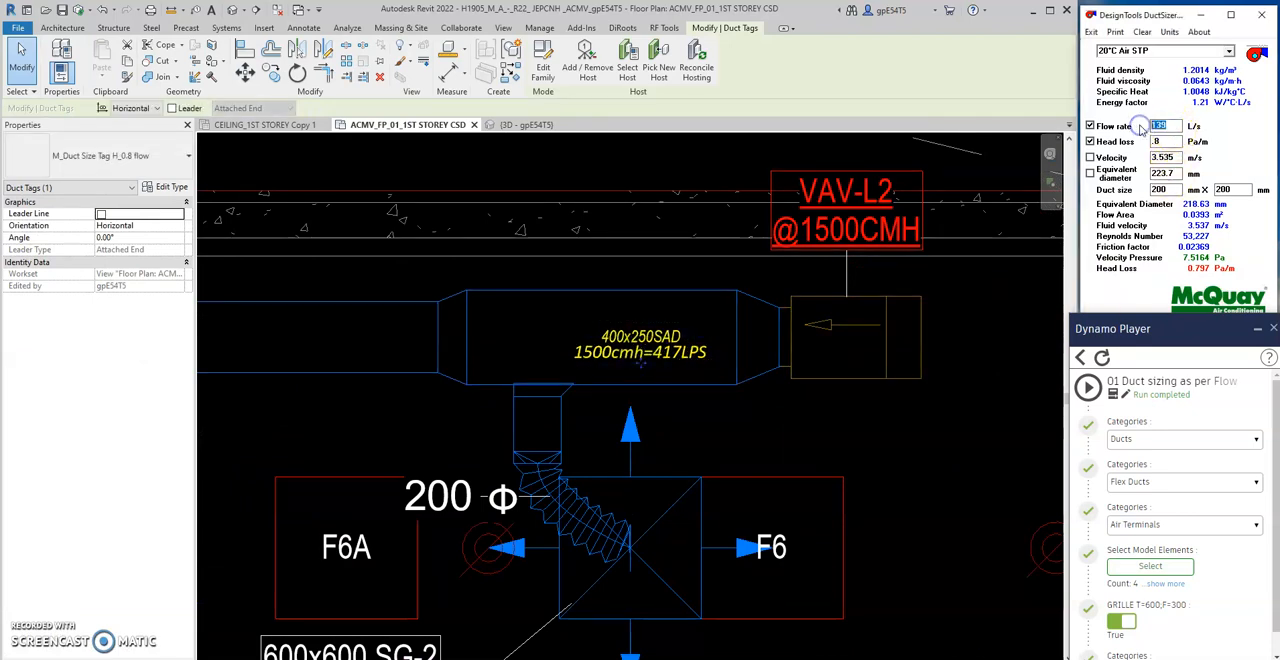
type("417")
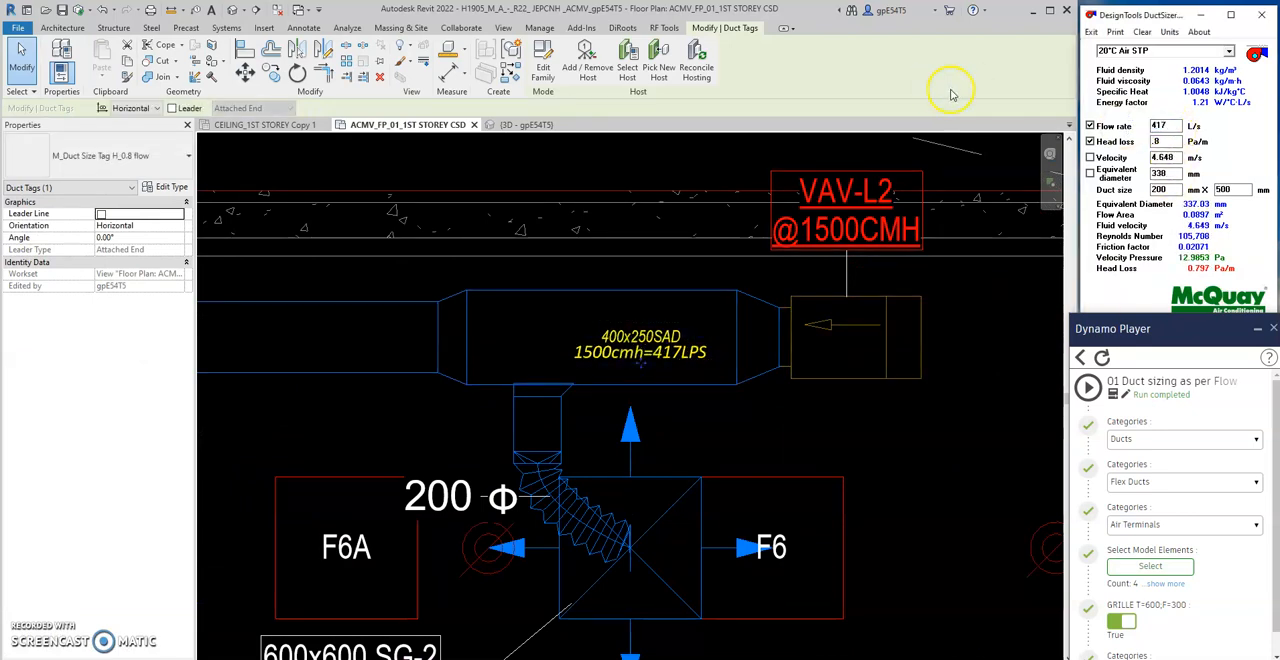
type("250")
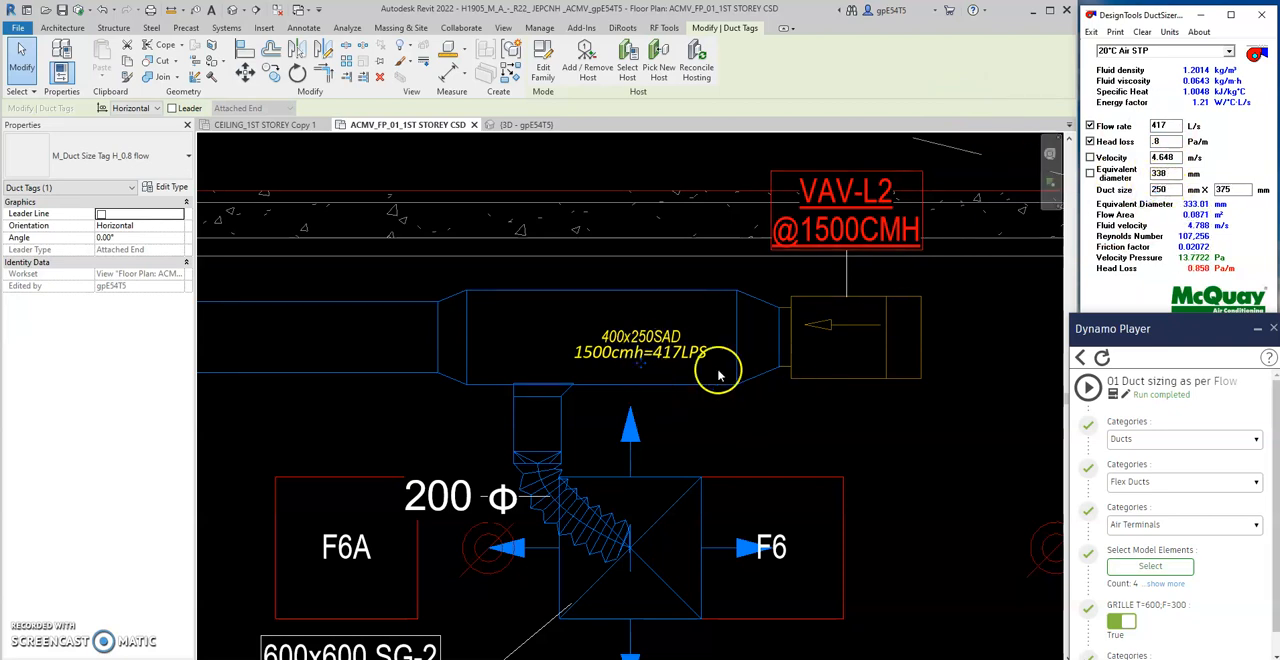
- Back in Revit, select the VAV-L2 unit and its connected 400x250 duct as model elements and run the duct sizing script
scroll(830, 408, "down", 1)
middle_click_drag(893, 425, 756, 424)
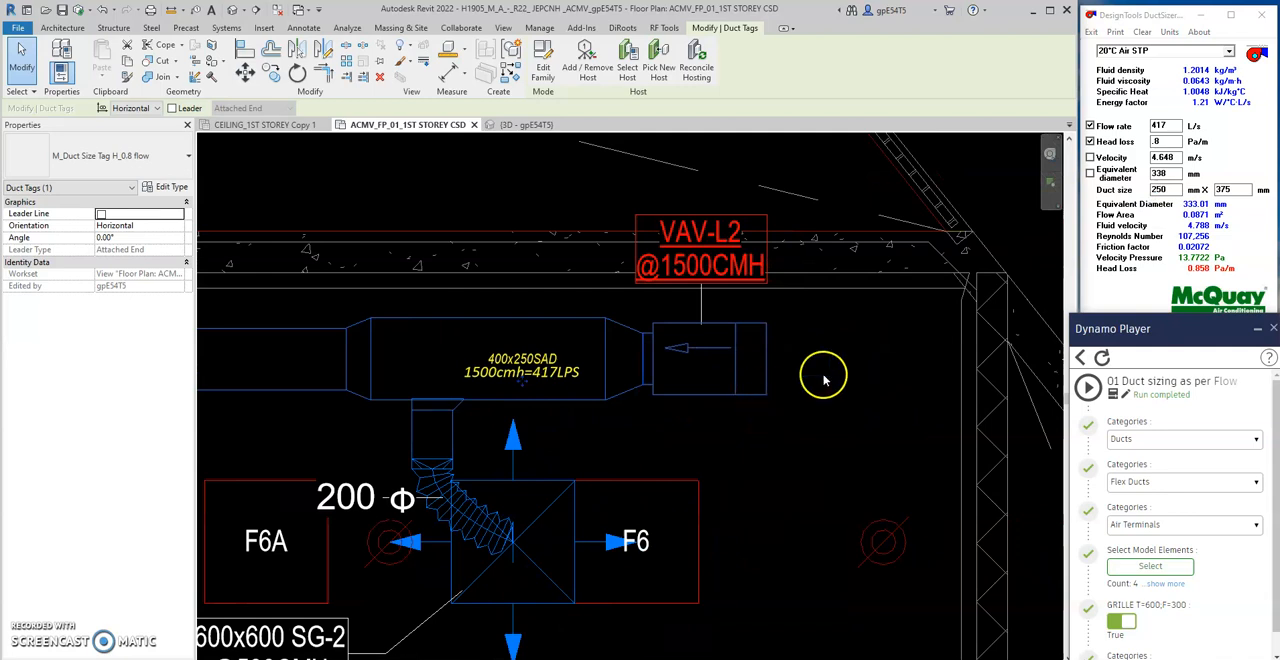
left_click(767, 379)
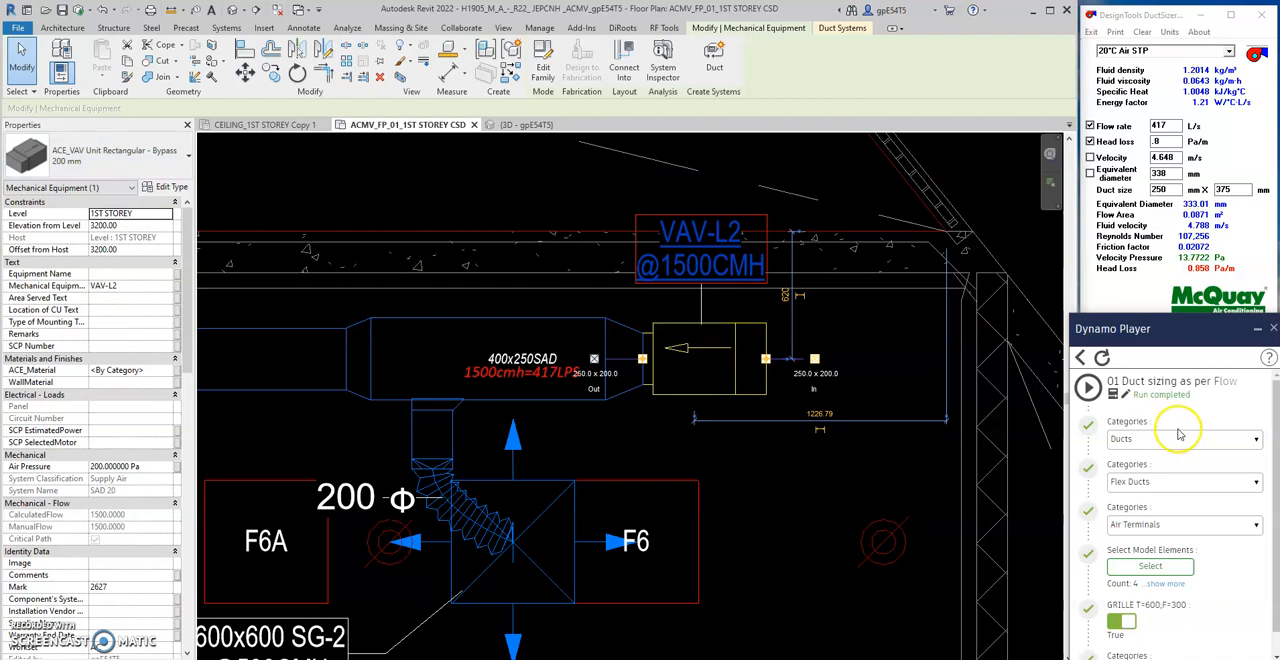
left_click(1140, 567)
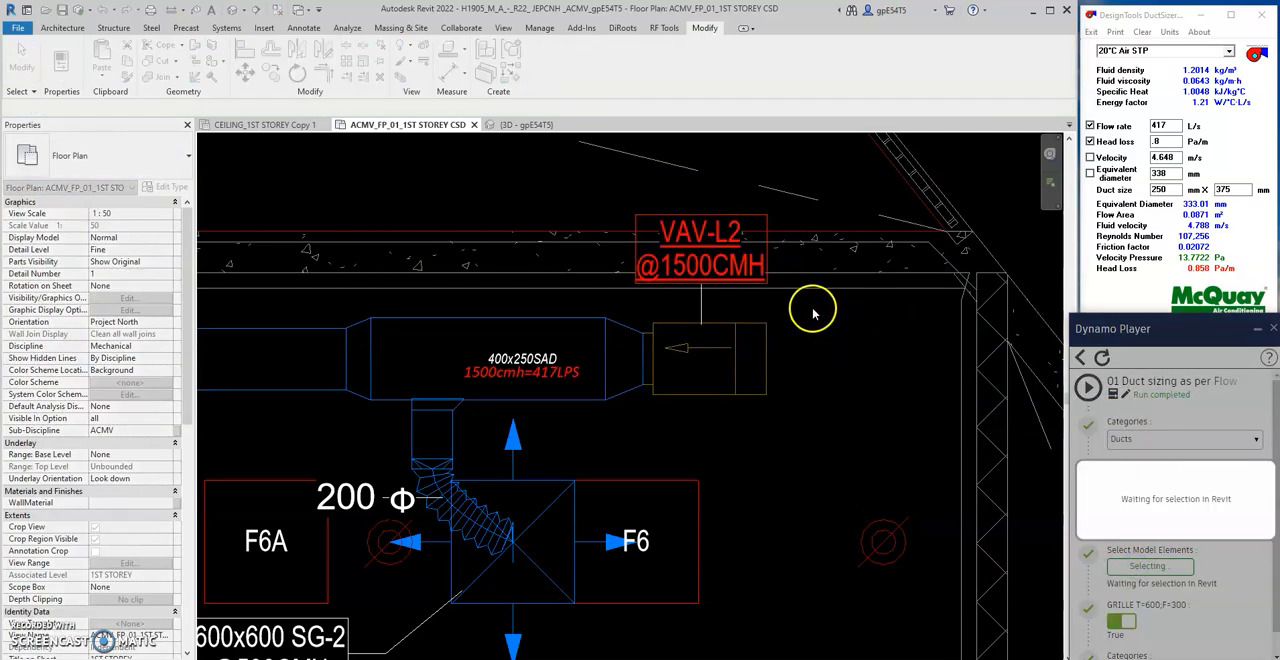
left_click_drag(638, 389, 557, 408)
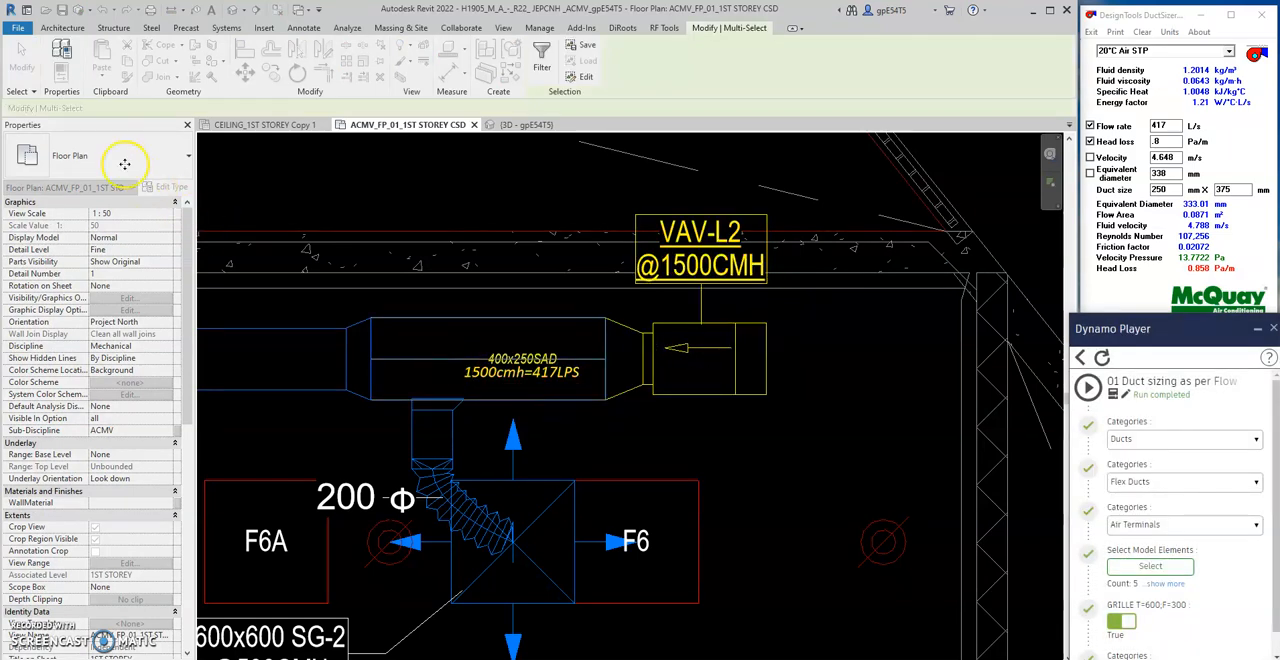
left_click(1087, 386)
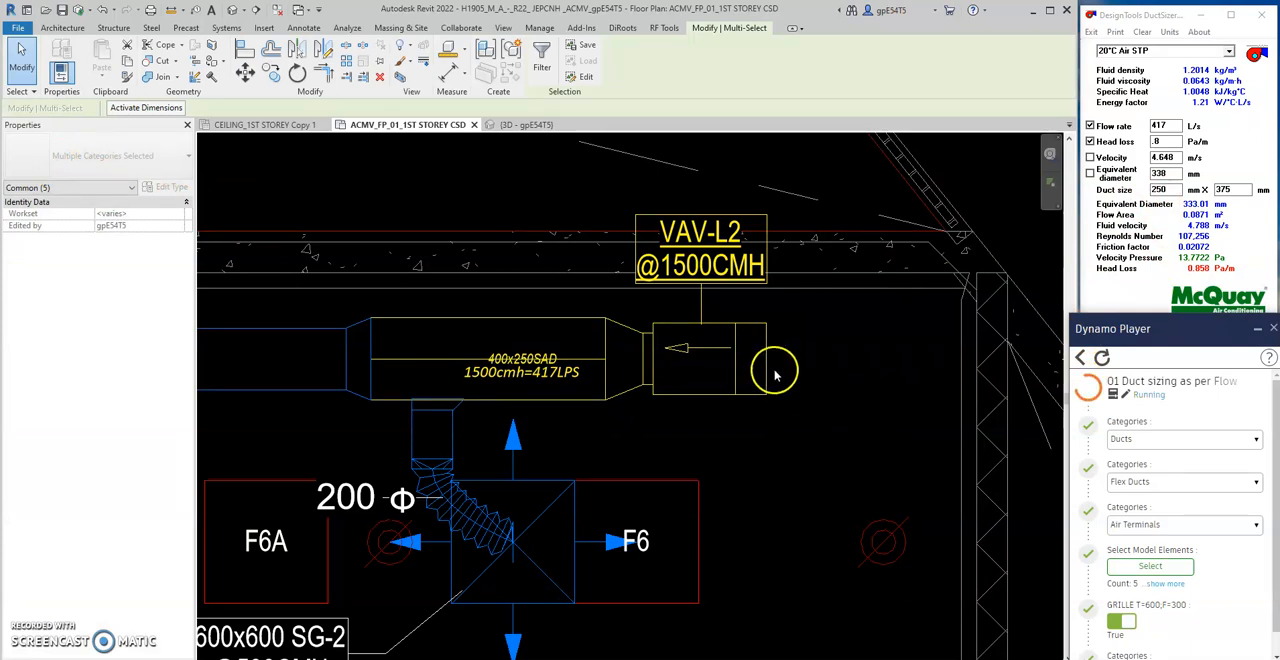
- Inspect the resized VAV-L2 unit's type and connector sizes and compare its flow with the DuctSizer values
left_click(848, 378)
left_click(854, 340)
middle_click_drag(880, 337, 869, 363)
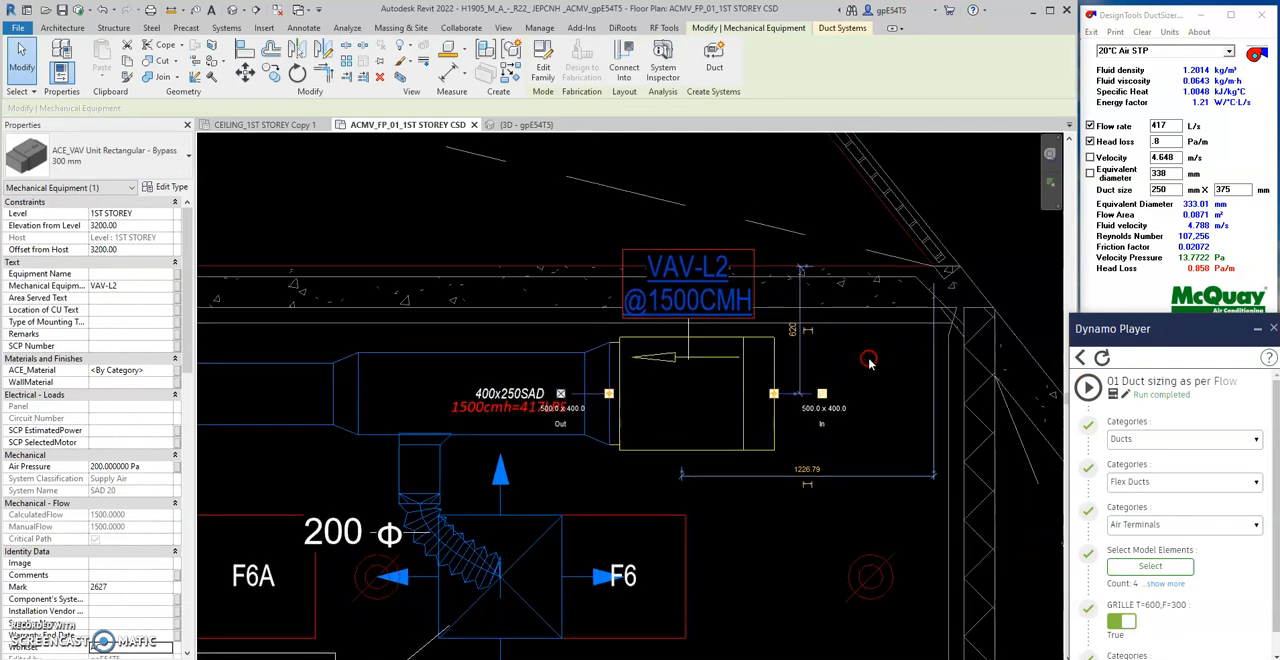
left_click(724, 491)
scroll(558, 420, "up", 1)
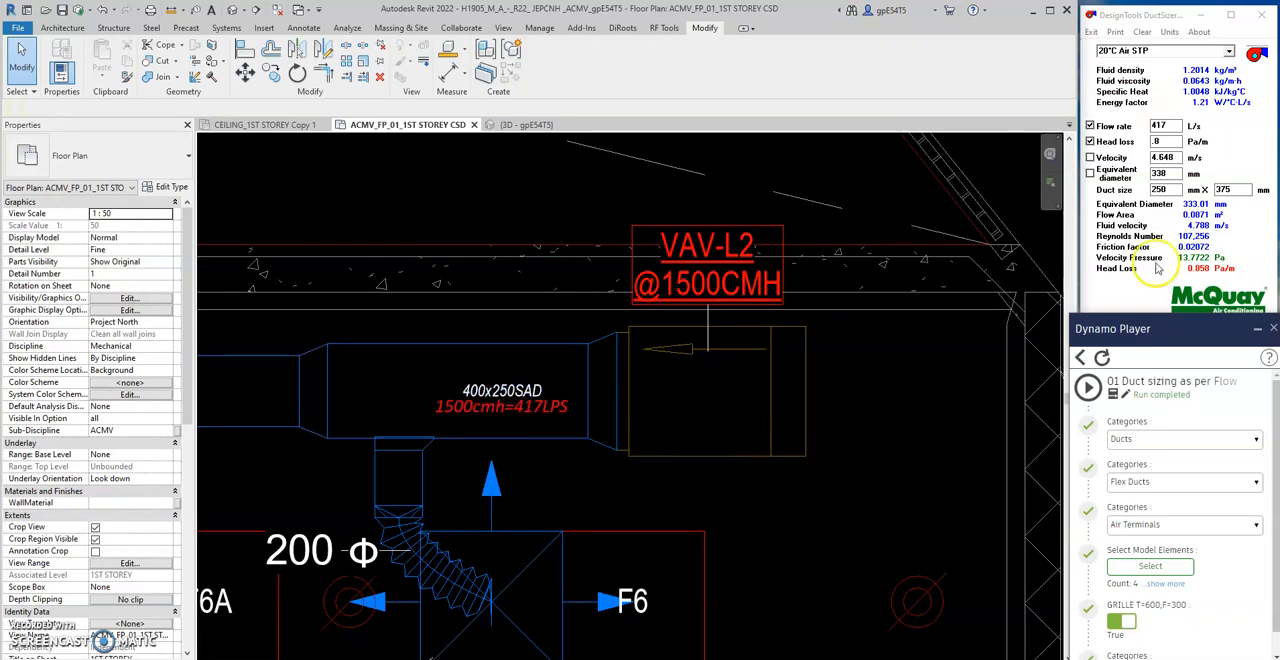
left_click(1170, 126)
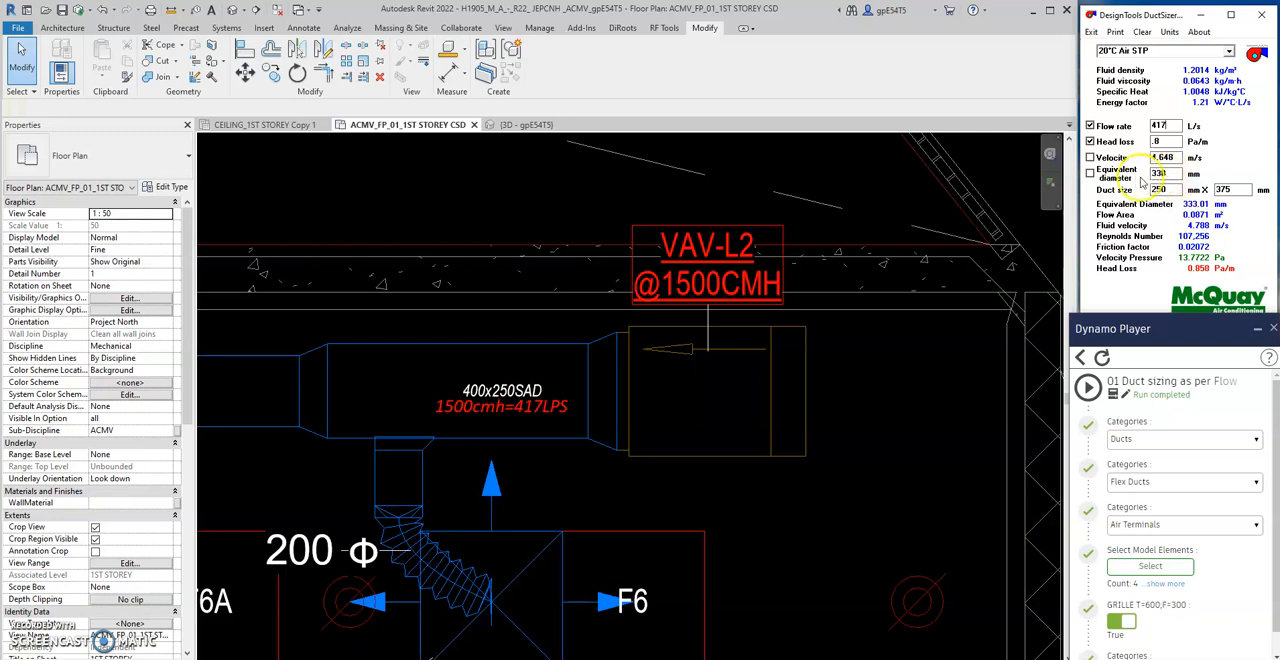
left_click(866, 396)
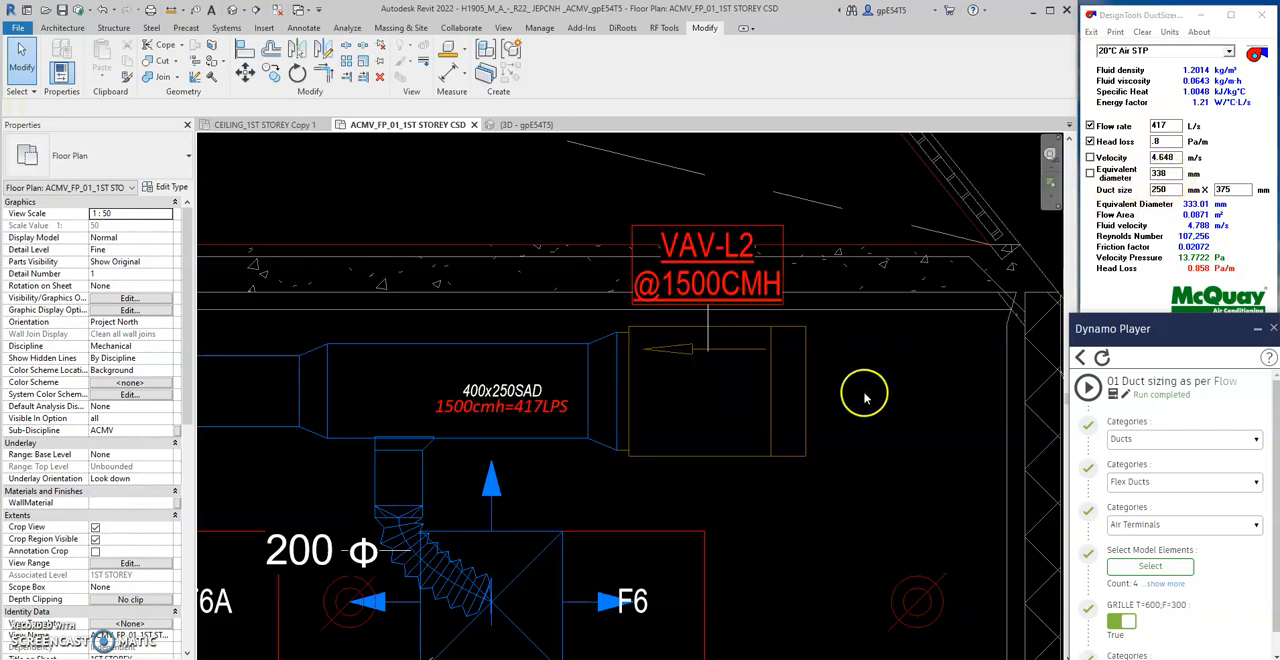
left_click(806, 386)
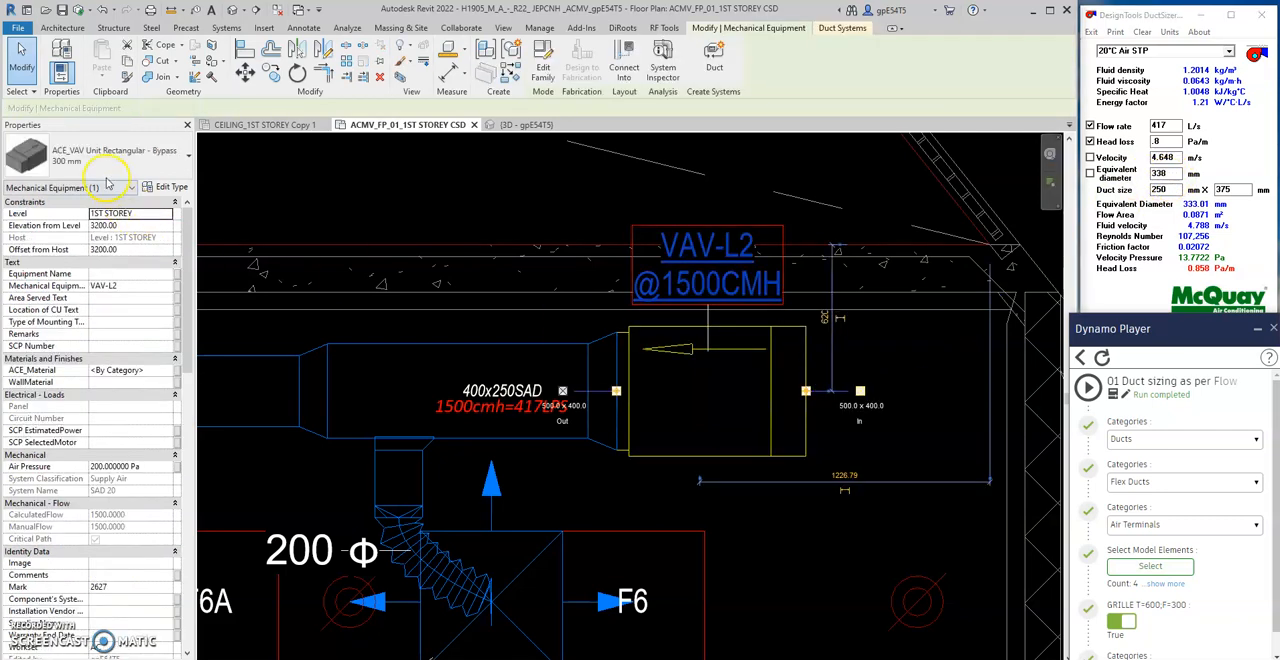
left_click(460, 192)
- Select the return diffuser at the far end with its branch duct as model elements and run the duct sizing script
scroll(630, 322, "down", 3)
middle_click_drag(558, 446, 804, 329)
scroll(800, 330, "down", 3)
scroll(307, 402, "up", 4)
middle_click_drag(424, 441, 472, 386)
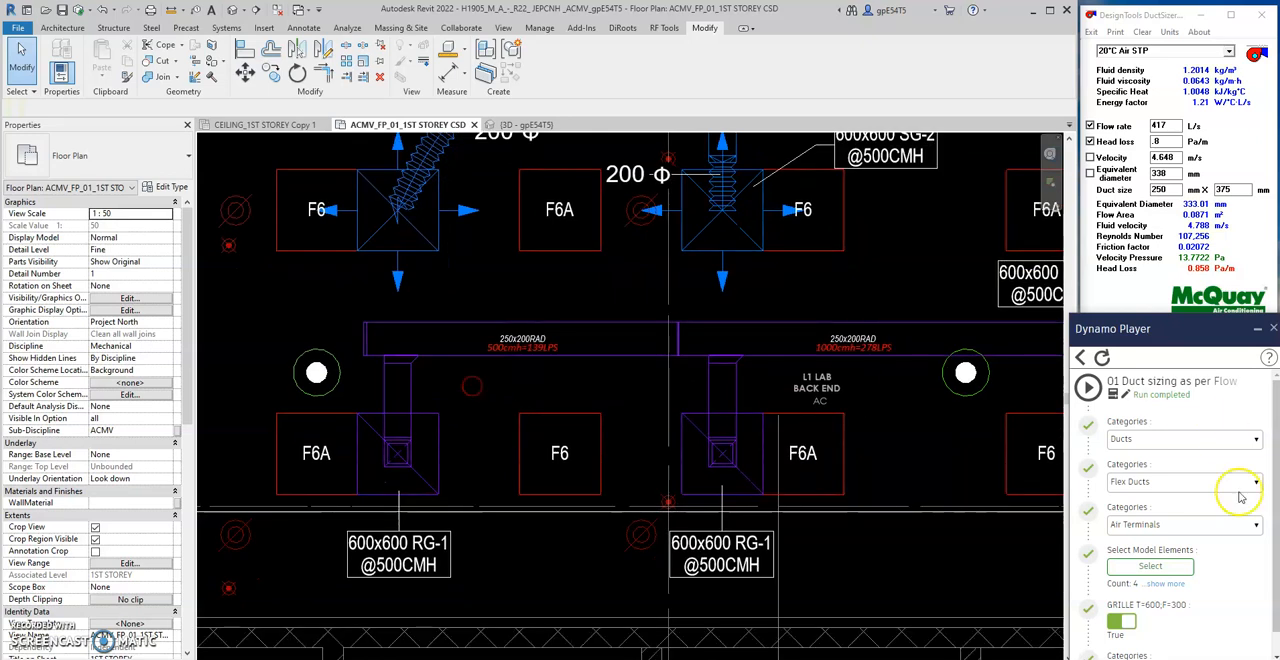
left_click(1180, 566)
left_click_drag(470, 392, 381, 457)
left_click(1087, 386)
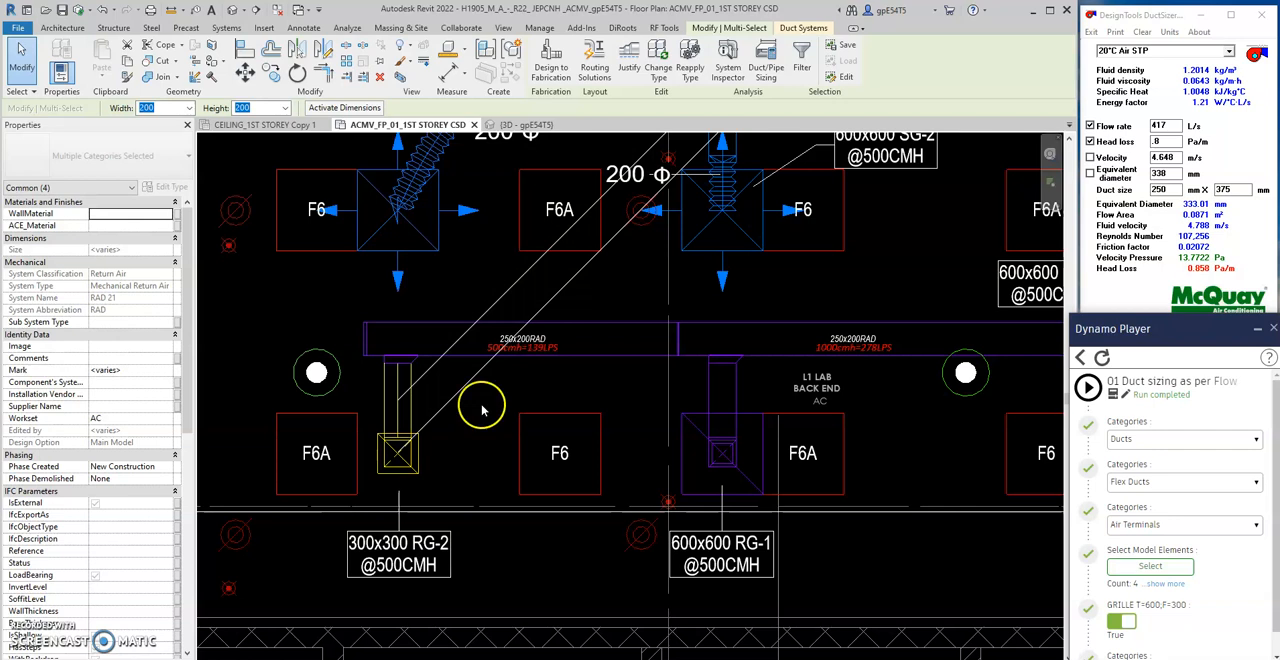
scroll(476, 404, "down", 3)
middle_click_drag(641, 442, 551, 440)
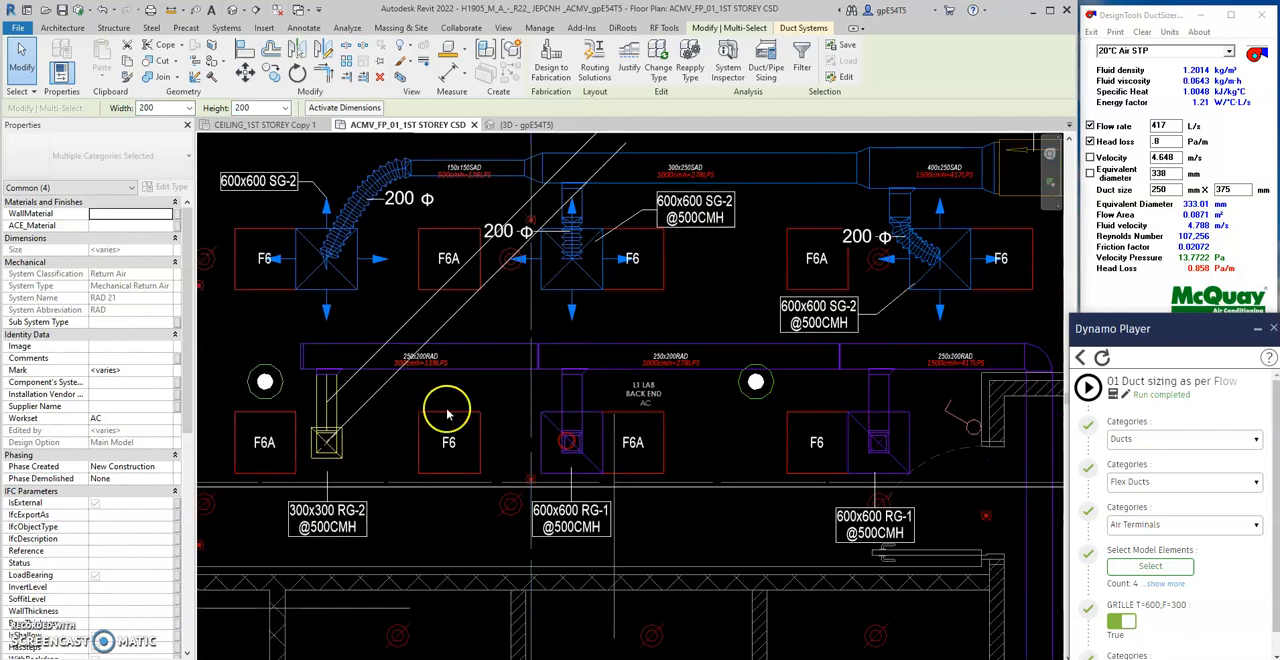
left_click(416, 408)
scroll(378, 401, "up", 2)
middle_click_drag(398, 470, 431, 439)
scroll(437, 445, "down", 1)
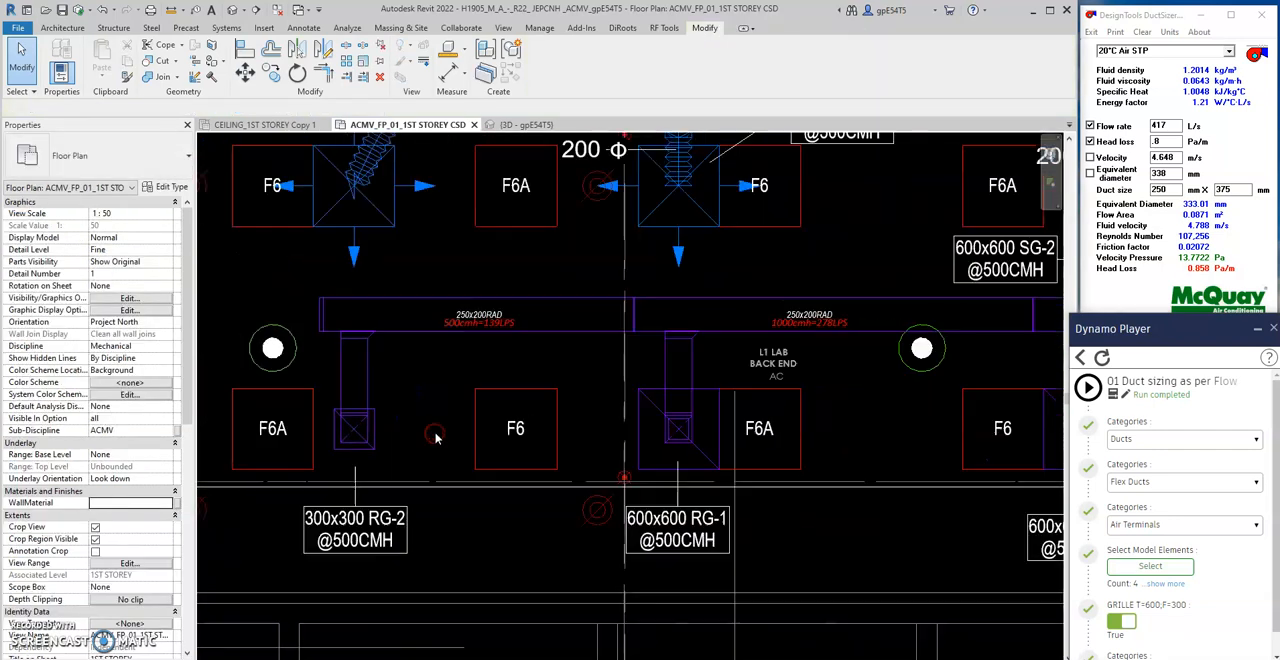
left_click(375, 447)
scroll(375, 446, "down", 2)
left_click(590, 453, "ctrl")
left_click(828, 432, "ctrl")
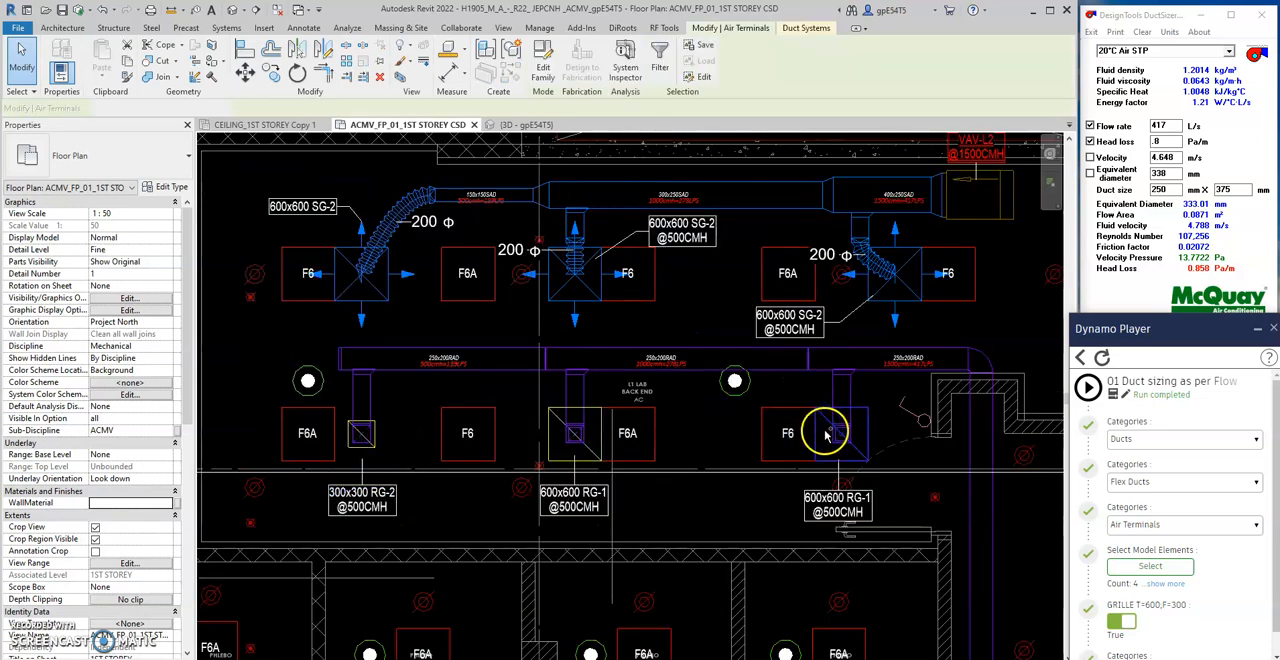
left_click(114, 160)
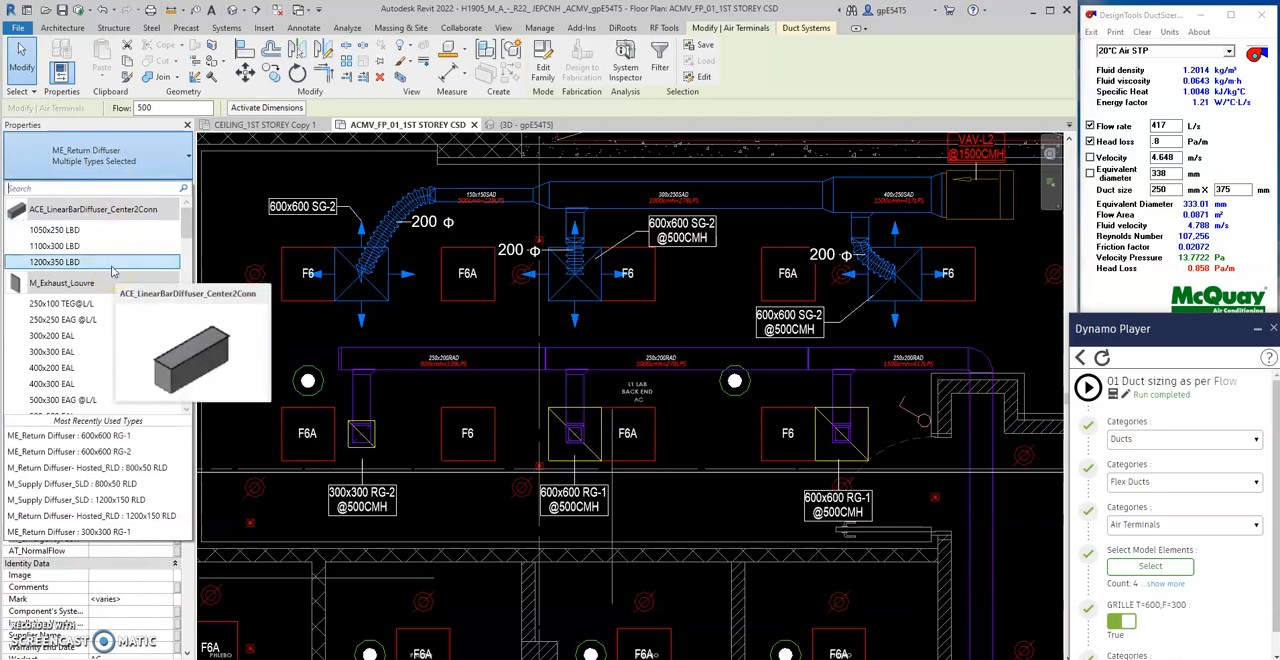
scroll(109, 286, "down", 2)
key("Escape")
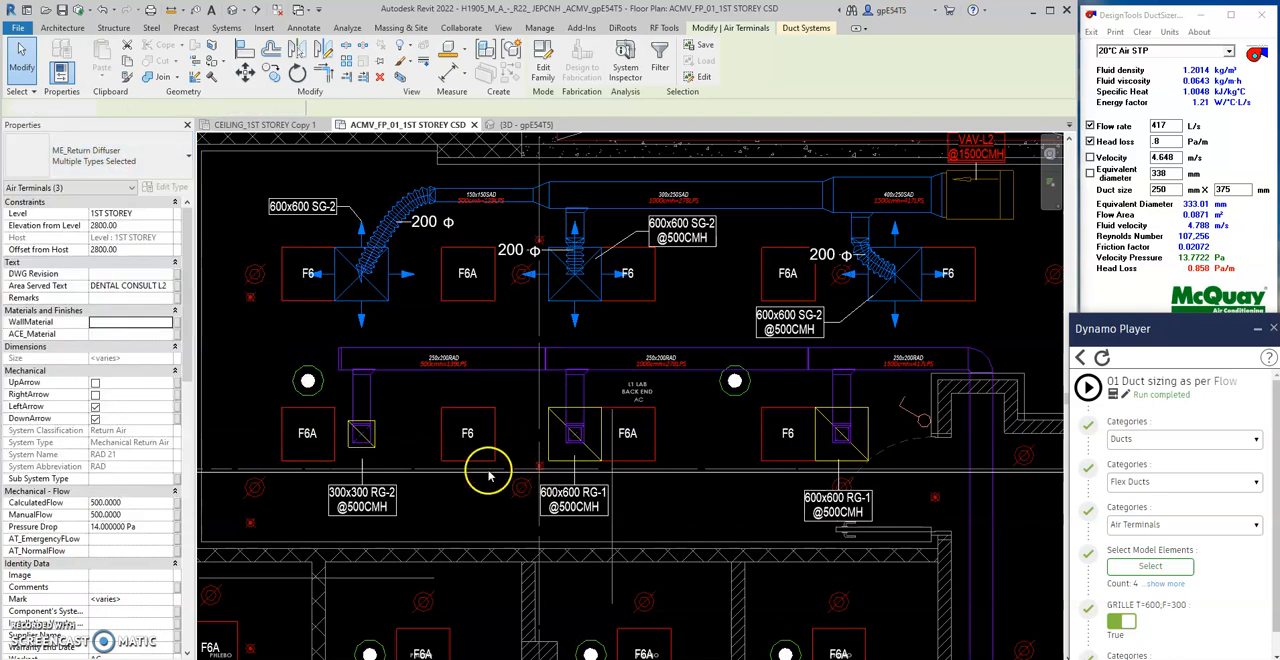
key("Escape")
- Change the 300x300 return diffuser at the far end of the run to type 600x600 RG-2
left_click(376, 449)
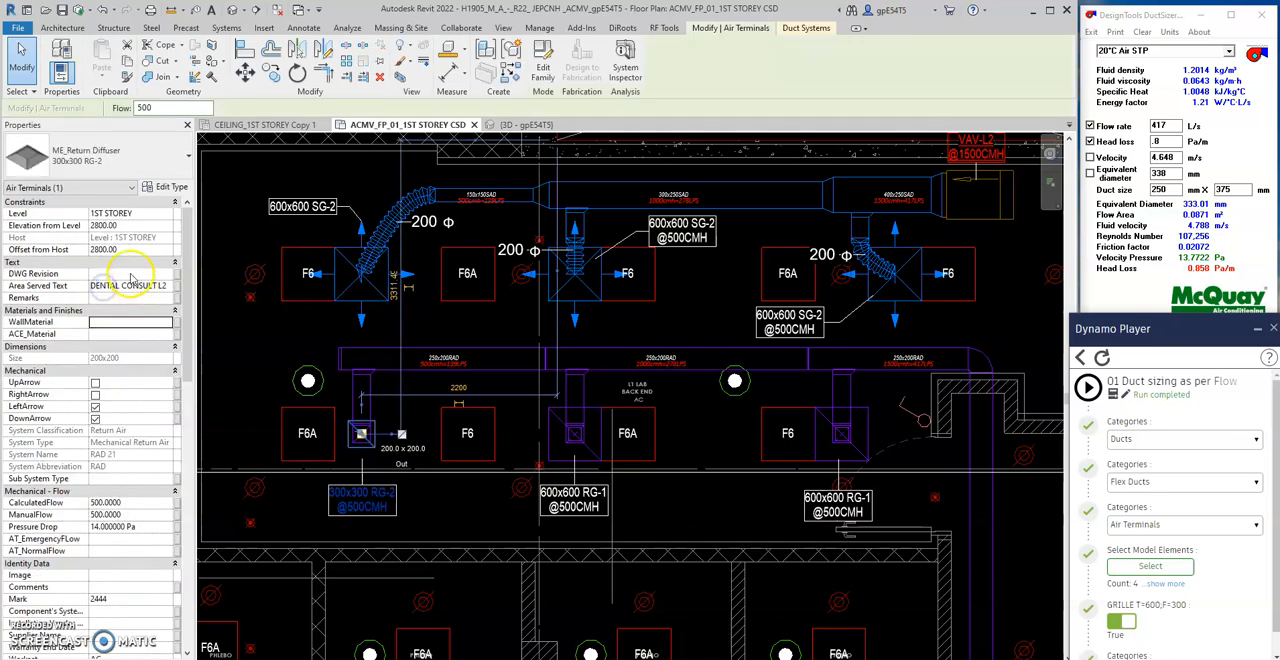
left_click(103, 163)
scroll(104, 246, "down", 1)
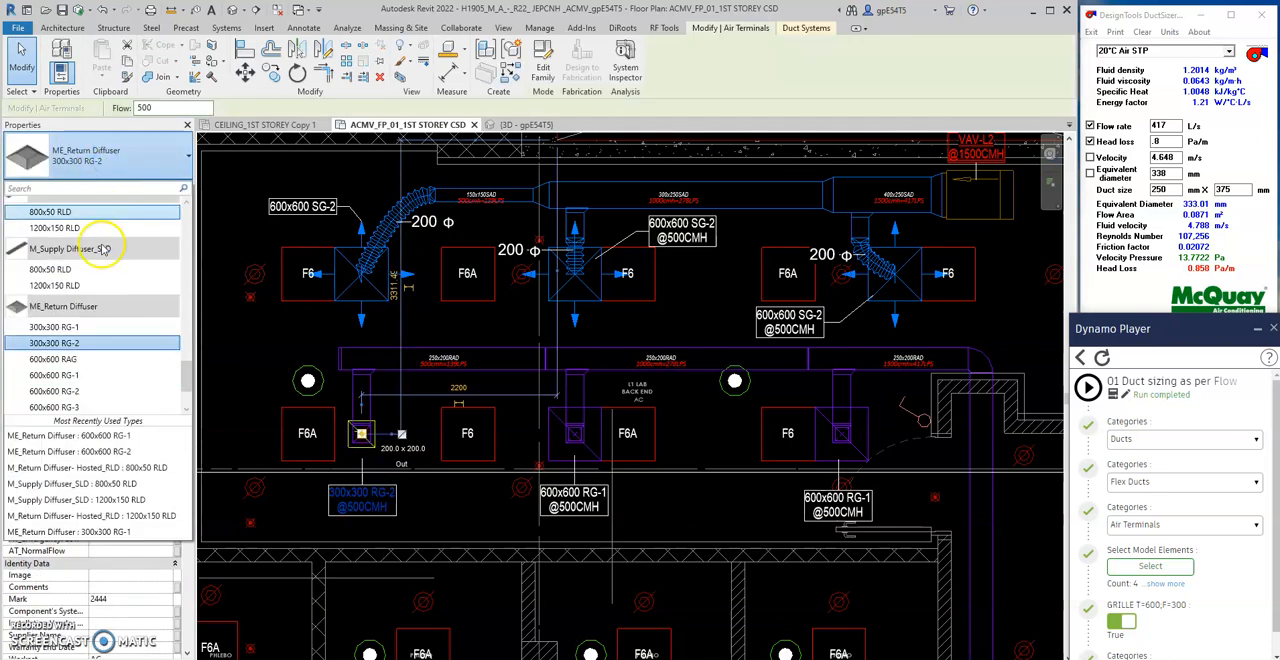
left_click(93, 391)
left_click(430, 522)
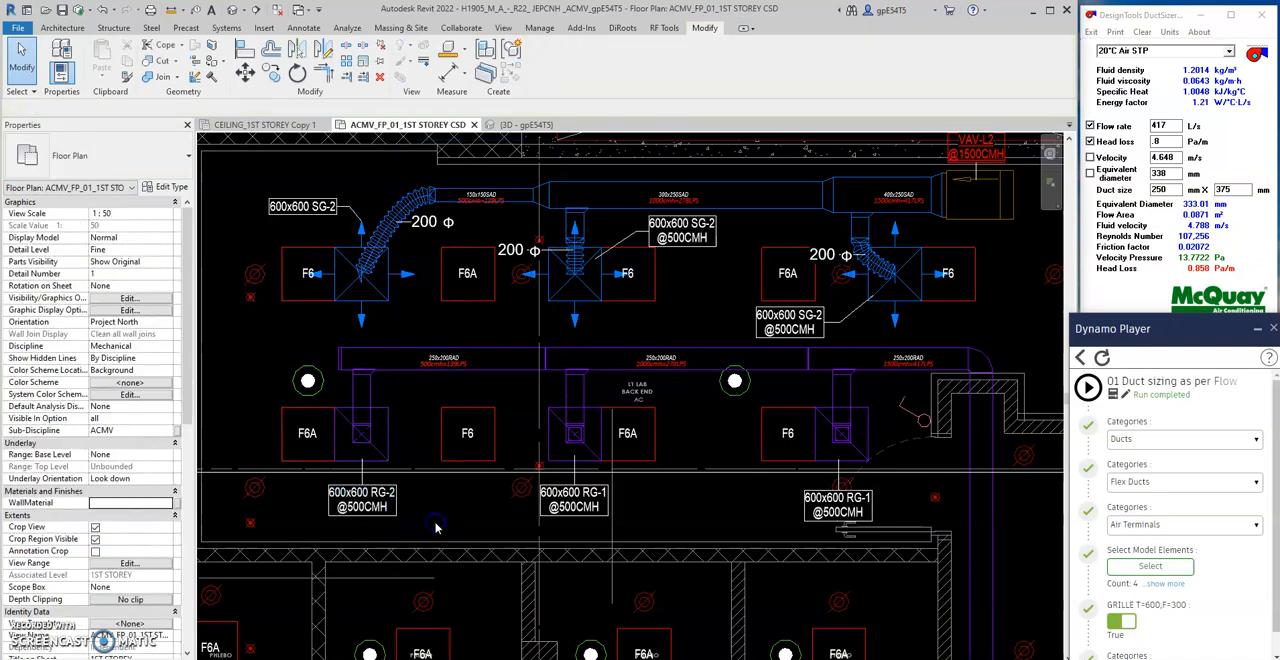
- Match the 600x600 RG-2 type from the far-end return diffuser onto the other two return diffusers
scroll(400, 452, "up", 1)
key("m")
key("a")
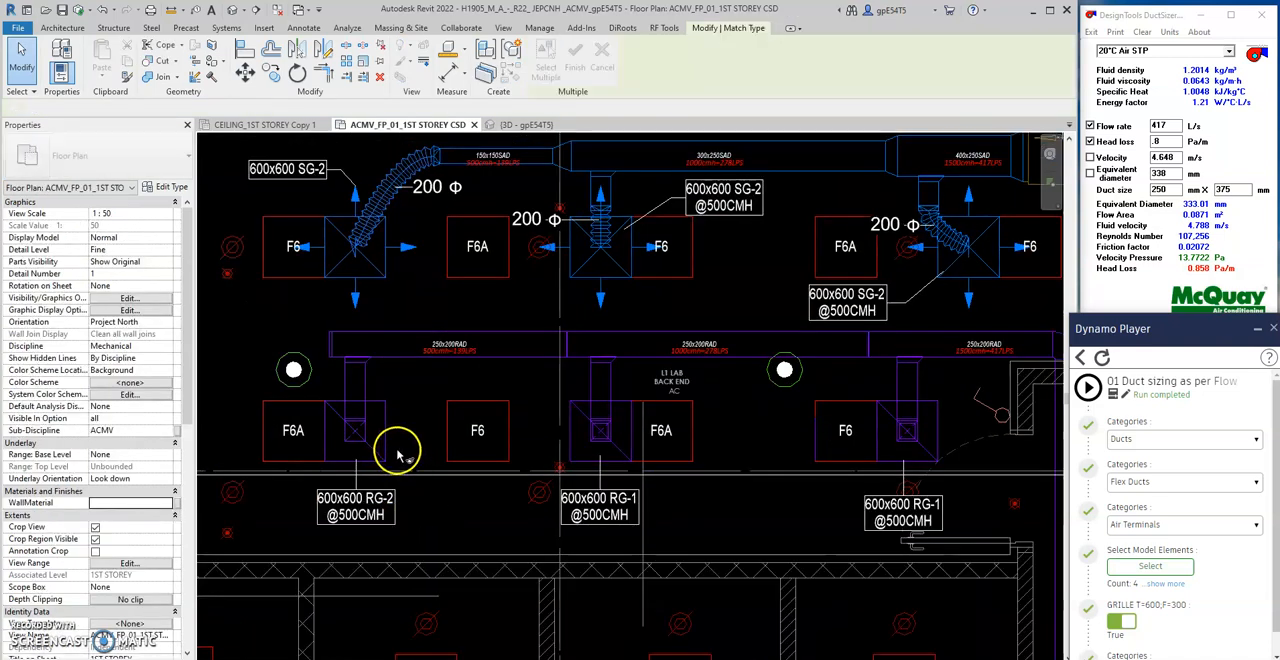
left_click(390, 436)
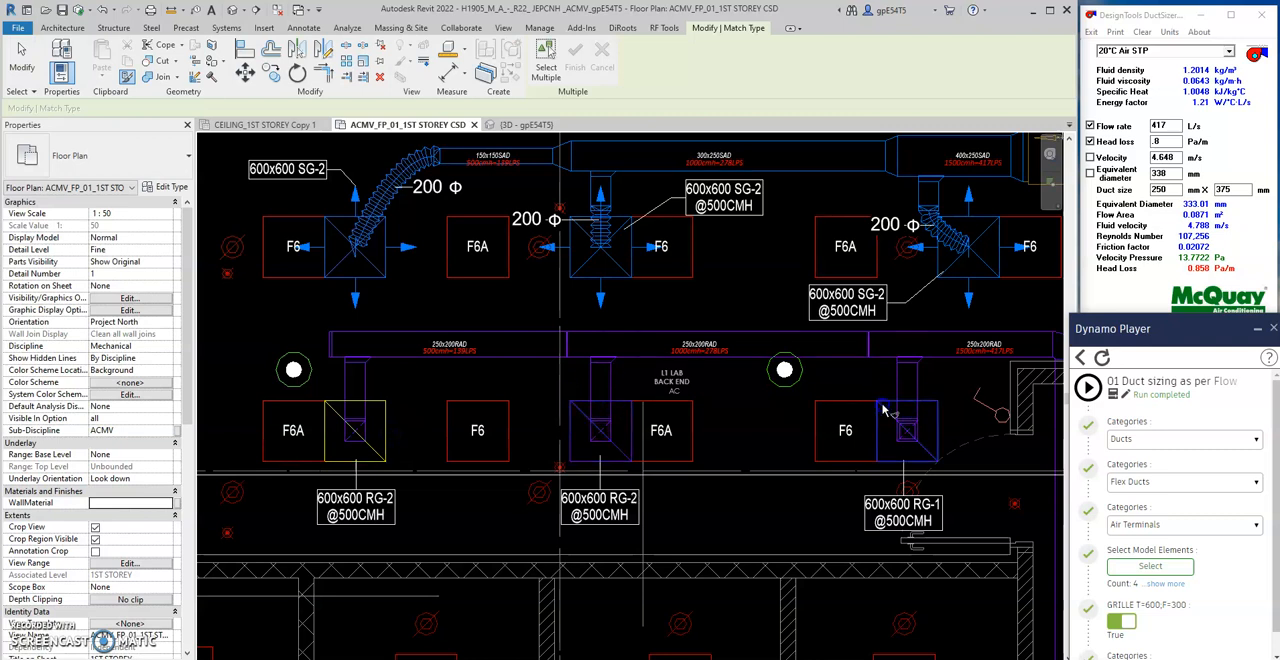
key("Escape")
key("Escape")
- Select the branch ducts of the two other return diffusers as model elements and run the duct sizing script
left_click(1150, 566)
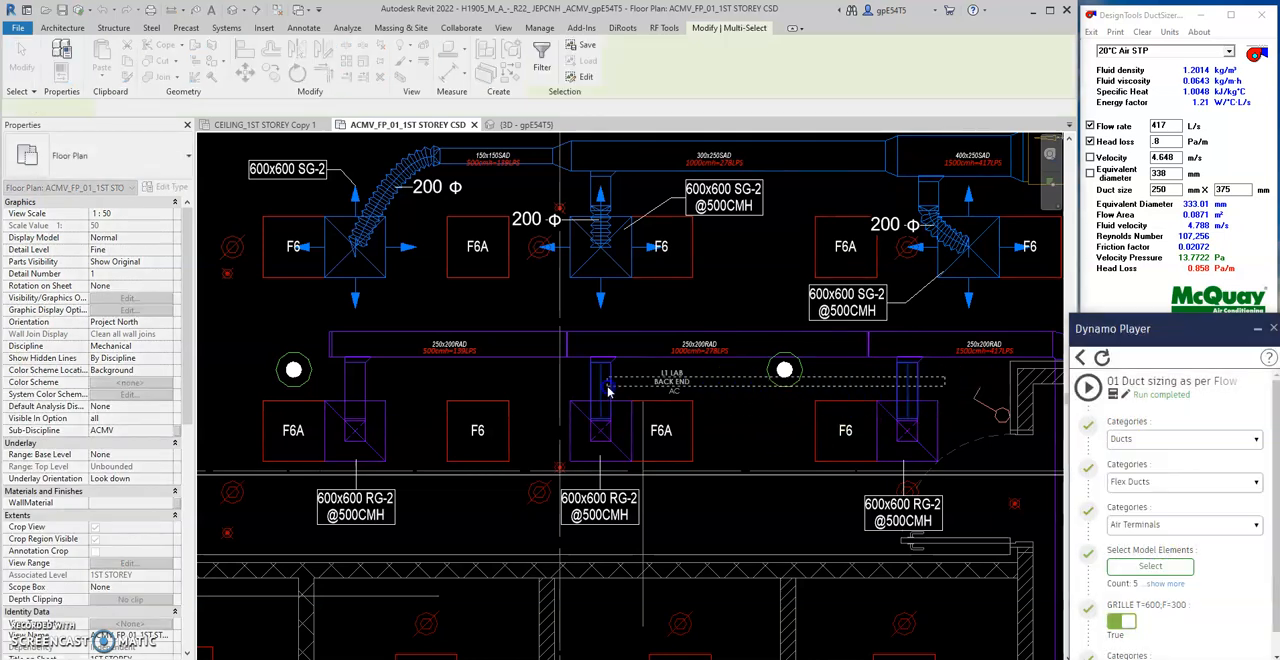
left_click_drag(985, 427, 737, 441)
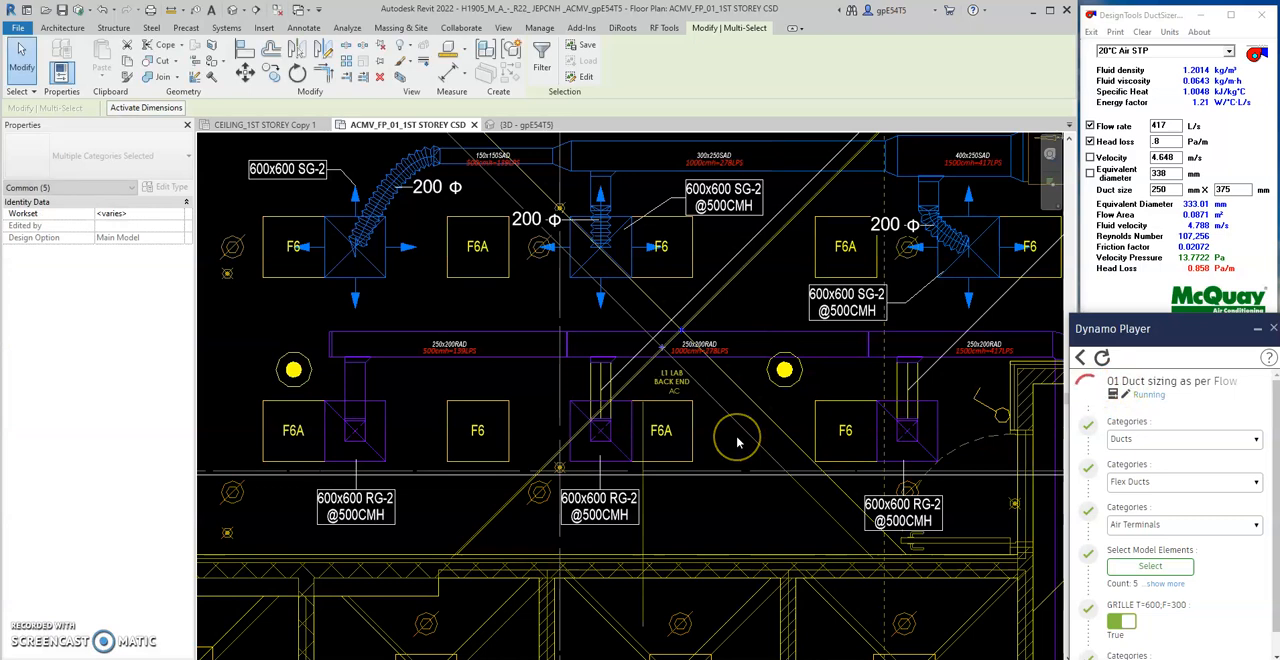
left_click(557, 390)
- Select the 500 CMH main return duct at the far end as the model element and run the duct sizing script
left_click(1150, 566)
left_click(1146, 566)
left_click_drag(543, 308, 529, 344)
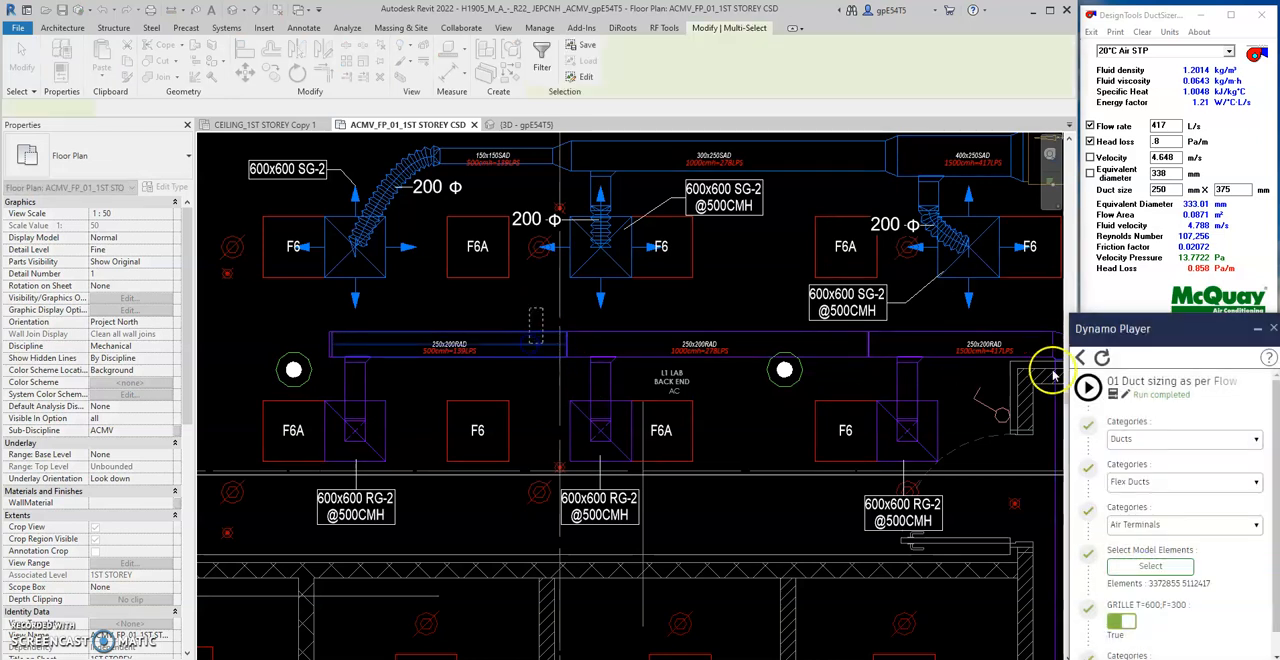
left_click(1088, 386)
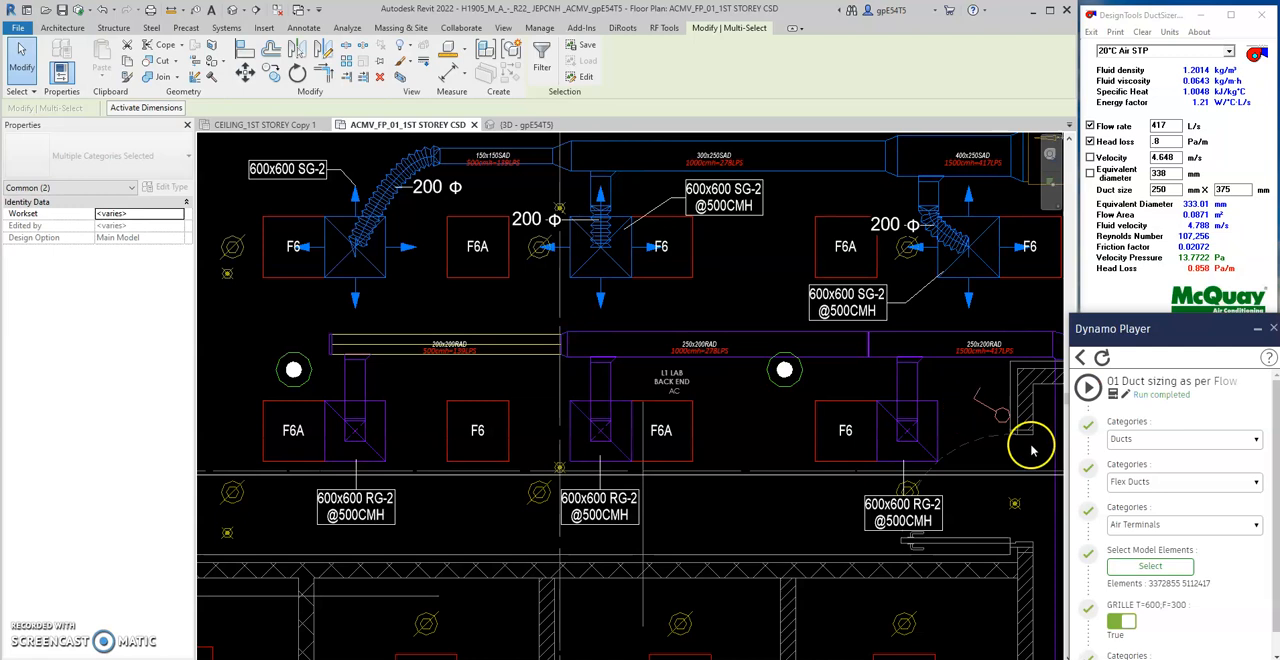
- Run the duct sizing script on the 1000 CMH main return duct and on the 1500 CMH one, selecting each in turn
left_click(1150, 566)
left_click(600, 338)
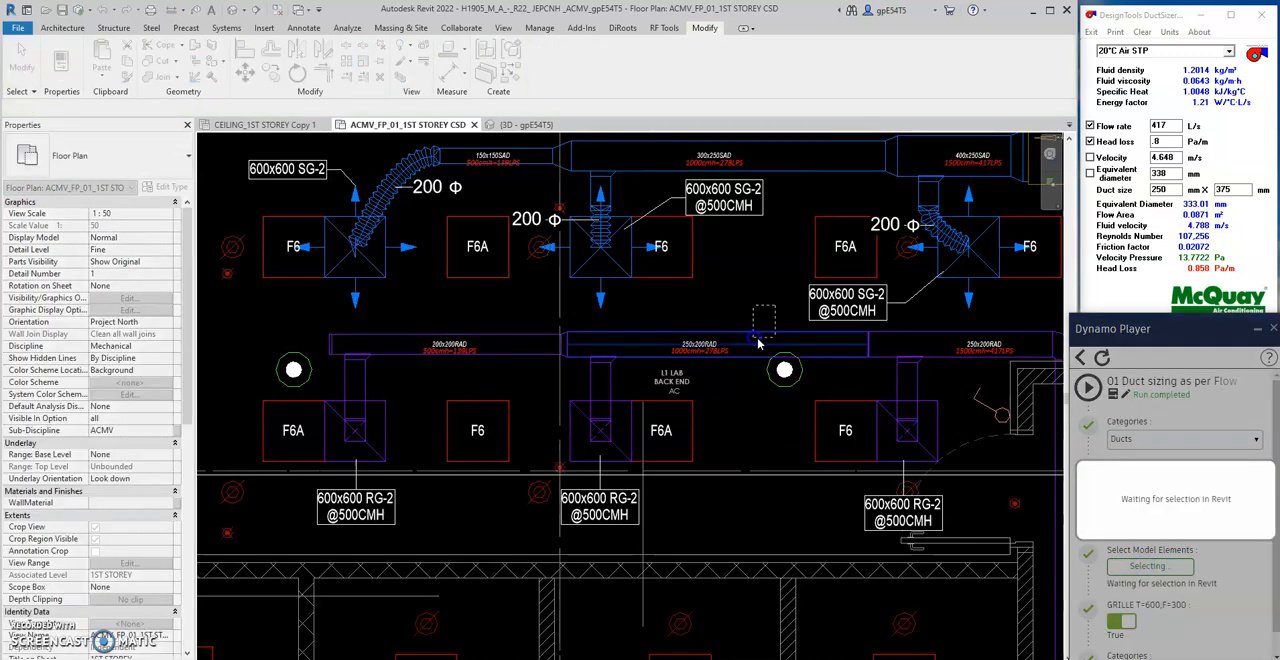
left_click(1088, 388)
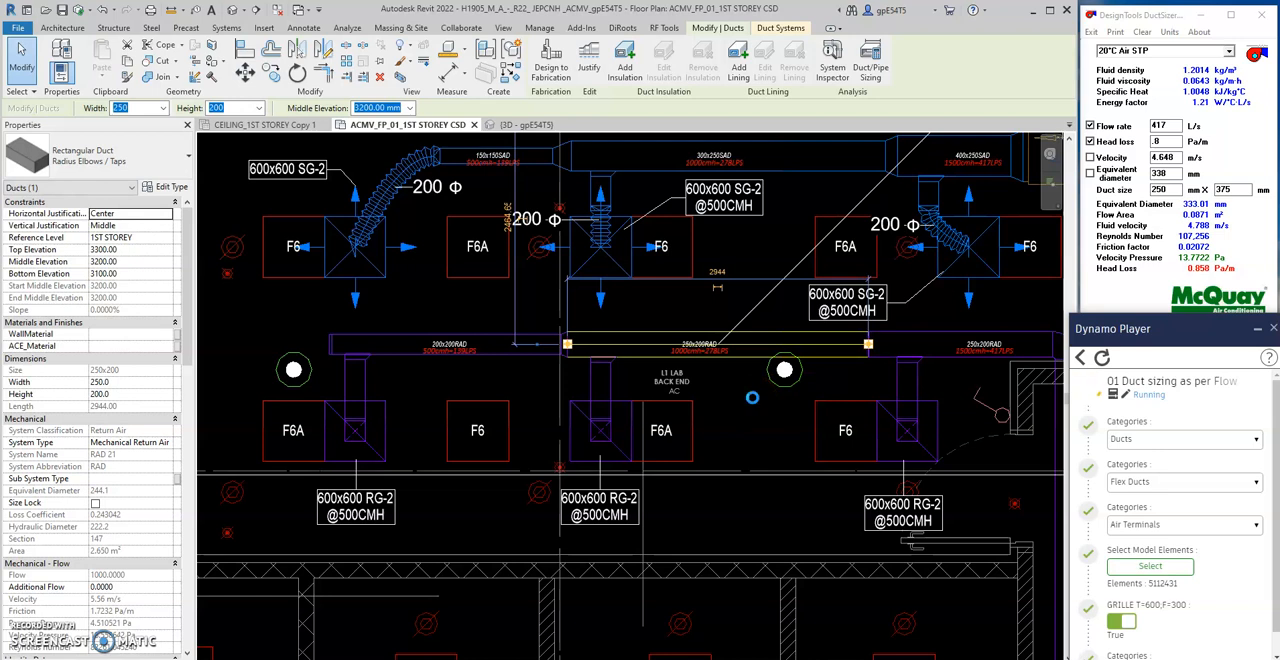
left_click(1124, 568)
left_click(930, 342)
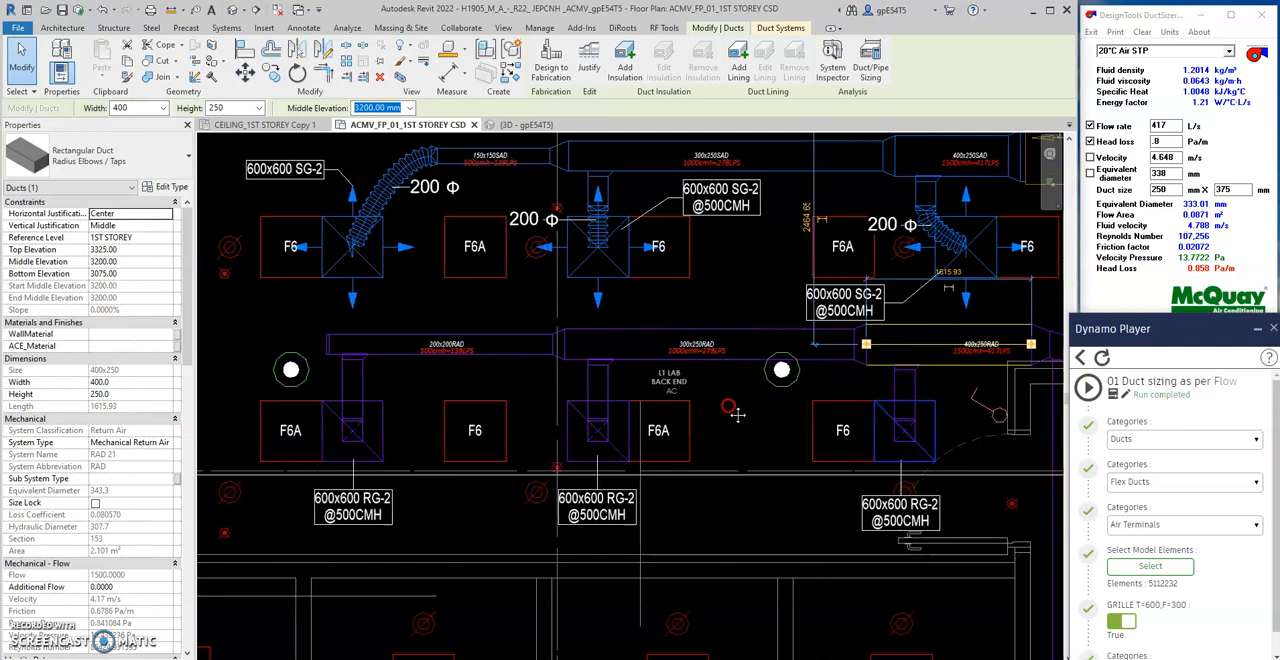
- Set the return elbow and the long duct running from it past the shaft wall to 400 mm wide and 250 mm high
scroll(943, 301, "up", 4)
left_click(943, 301)
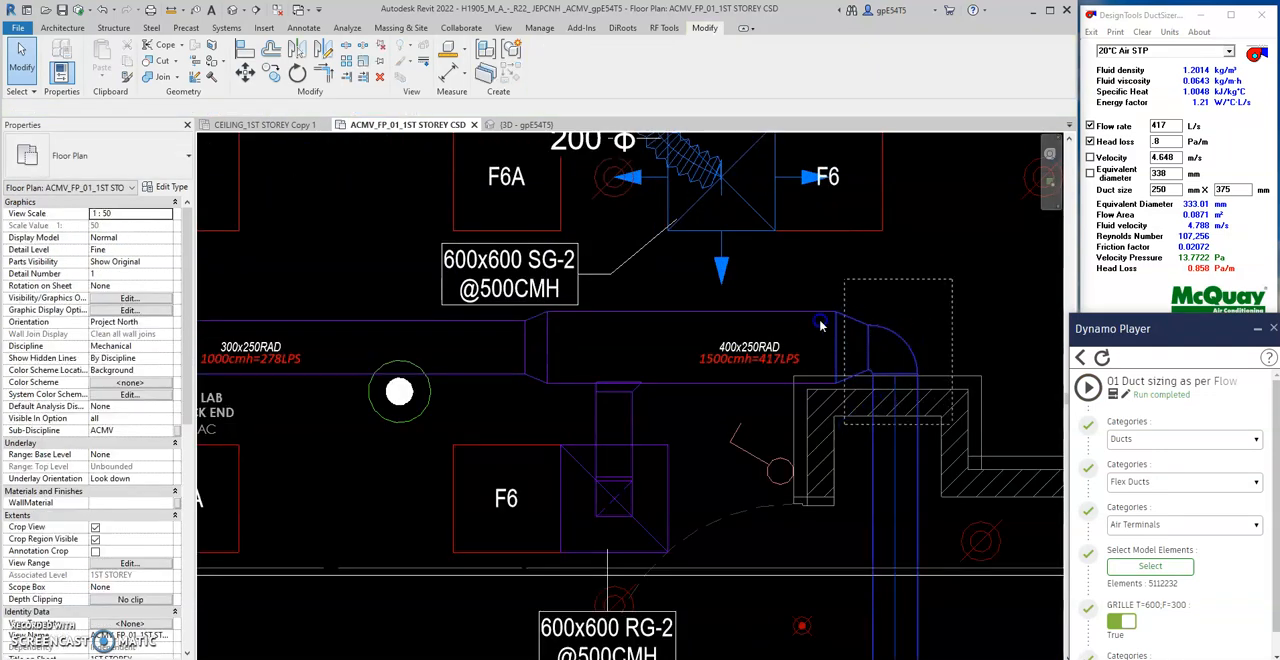
left_click(840, 356)
scroll(840, 356, "down", 4)
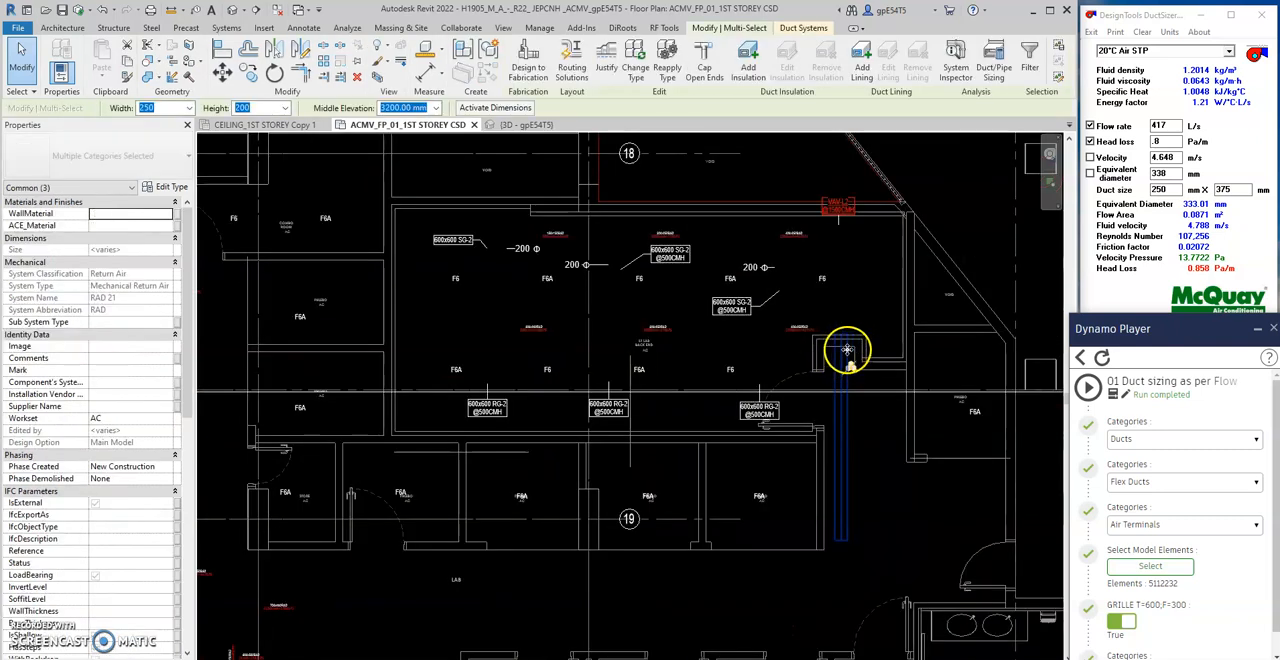
double_click(168, 108)
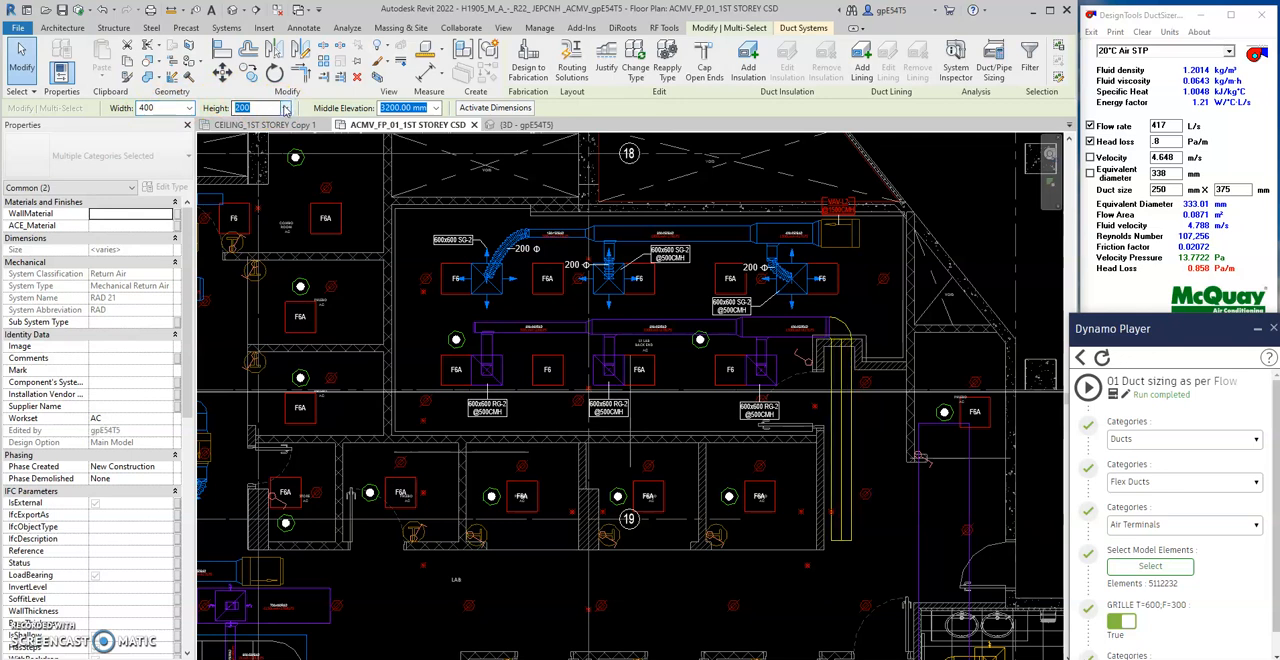
left_click(285, 108)
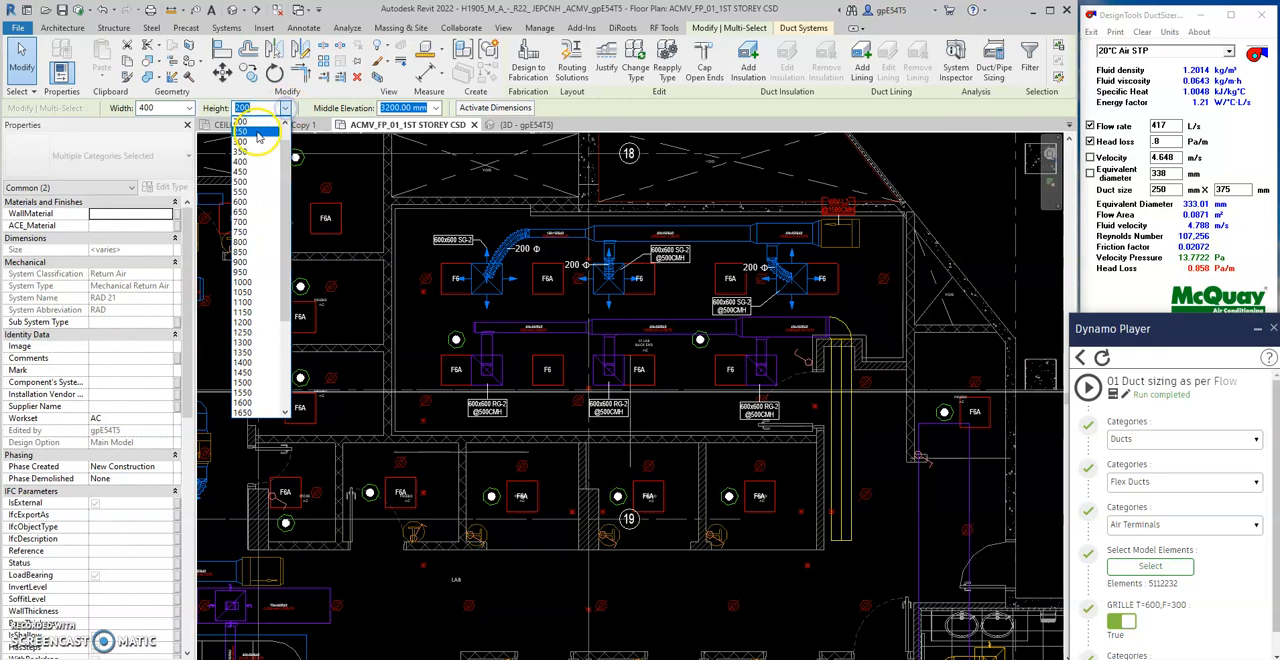
left_click(258, 122)
left_click(875, 362)
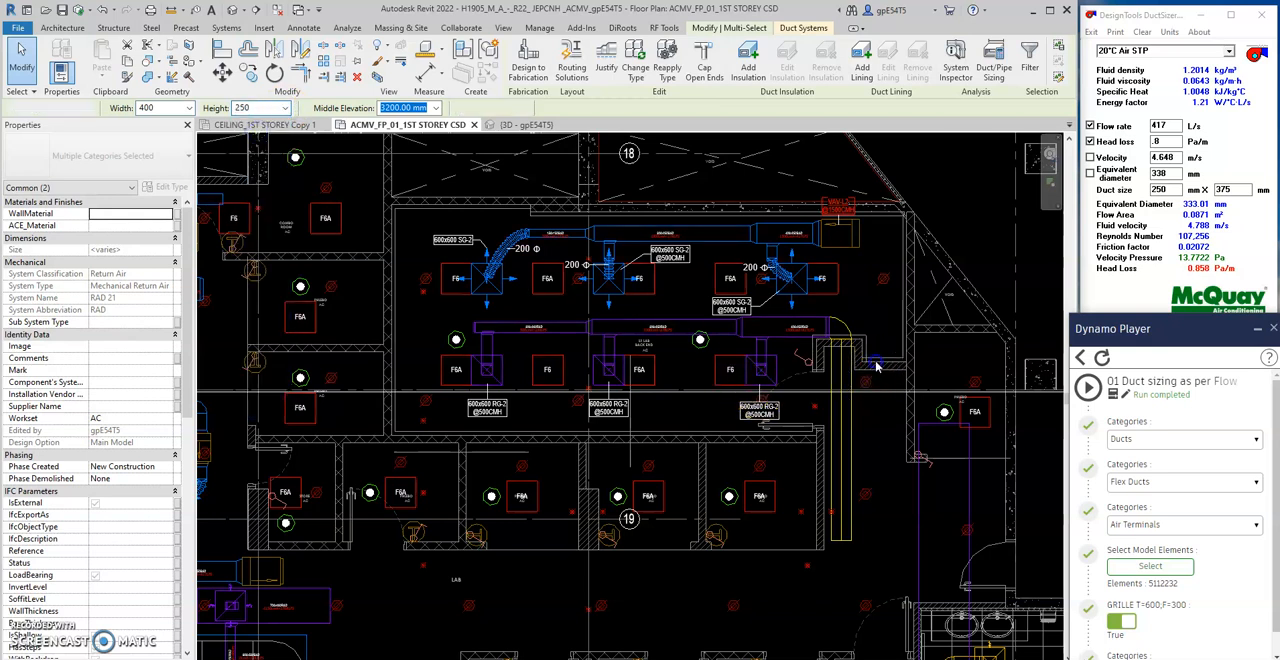
- Show the VAV-L2 supply and return runs in the 3D view and examine the resized ducts from above and at an angle
scroll(873, 365, "up", 2)
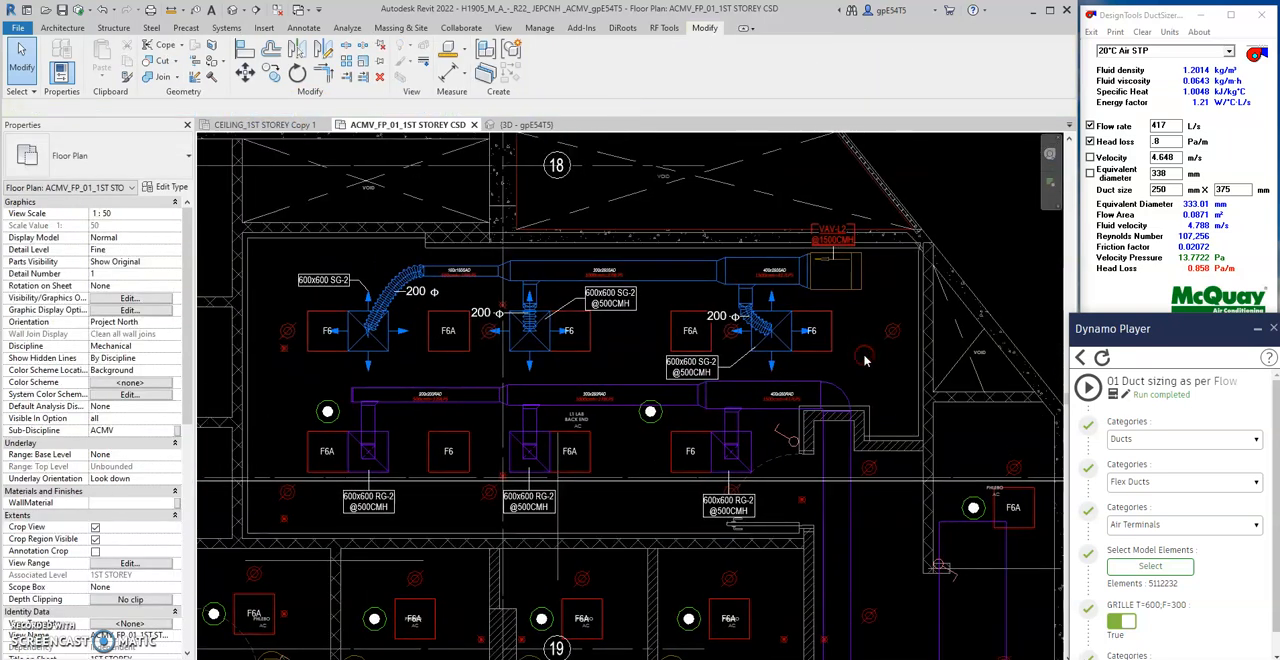
left_click_drag(262, 196, 893, 556)
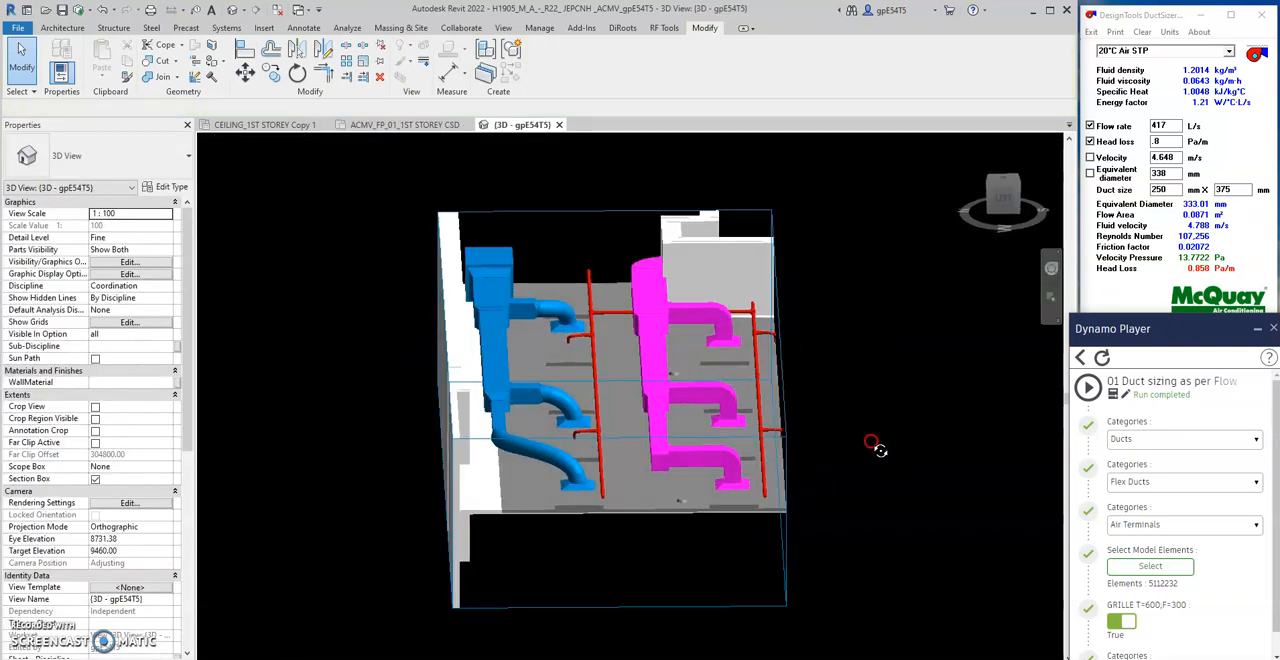
left_click(1004, 183)
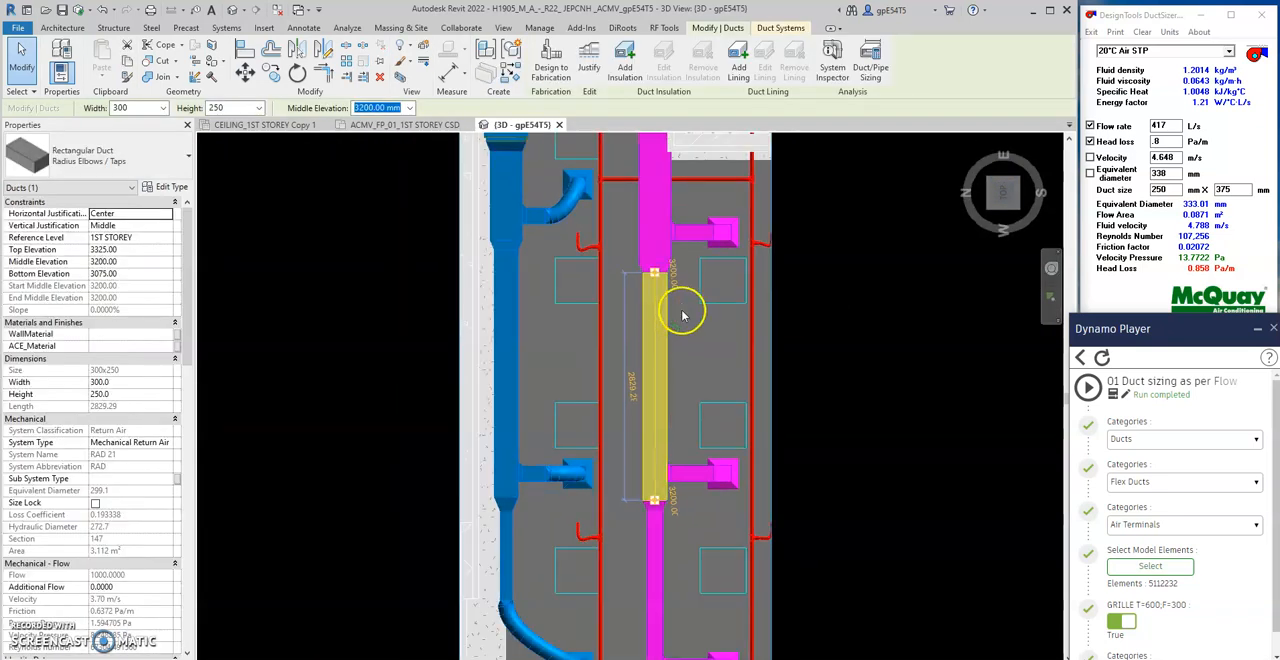
left_click_drag(648, 304, 741, 303)
left_click(831, 476)
scroll(831, 480, "down", 2)
middle_click_drag(829, 480, 657, 246, "shift")
scroll(708, 447, "up", 1)
middle_click_drag(708, 447, 752, 388, "shift")
- Extend the 3D section box beyond the shaft walls and view the whole supply and return run at an angle
left_click(917, 372)
middle_click_drag(917, 372, 657, 501)
scroll(682, 435, "down", 1)
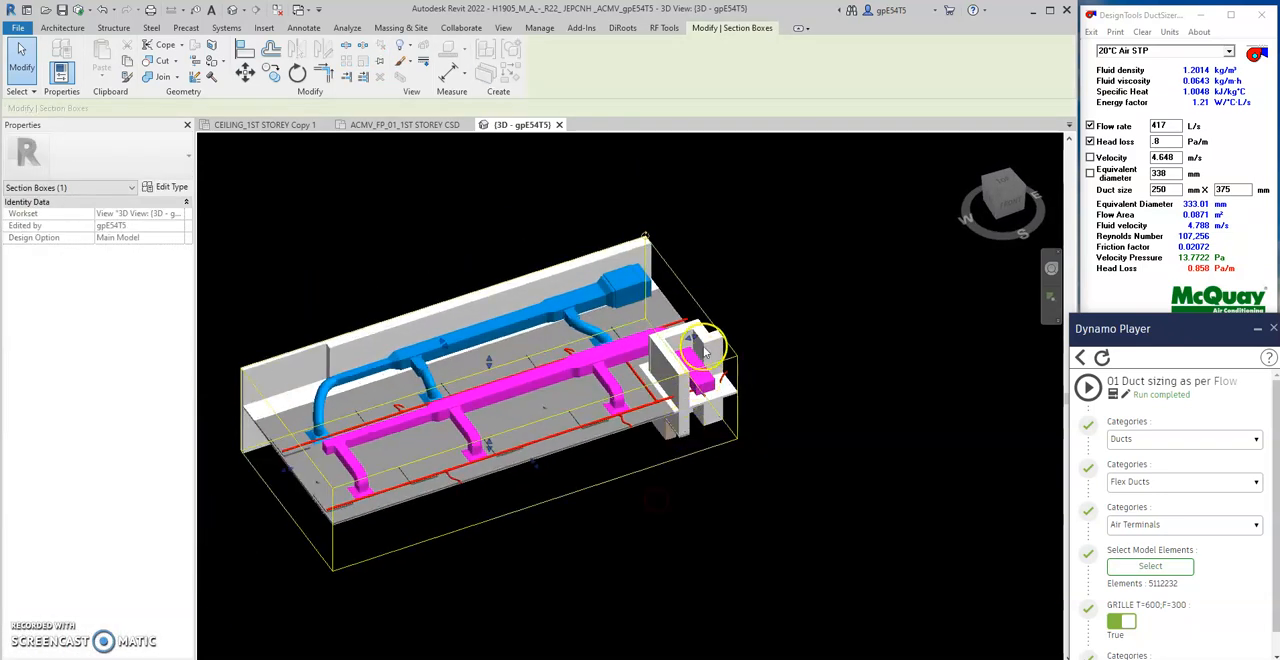
left_click_drag(693, 337, 792, 335)
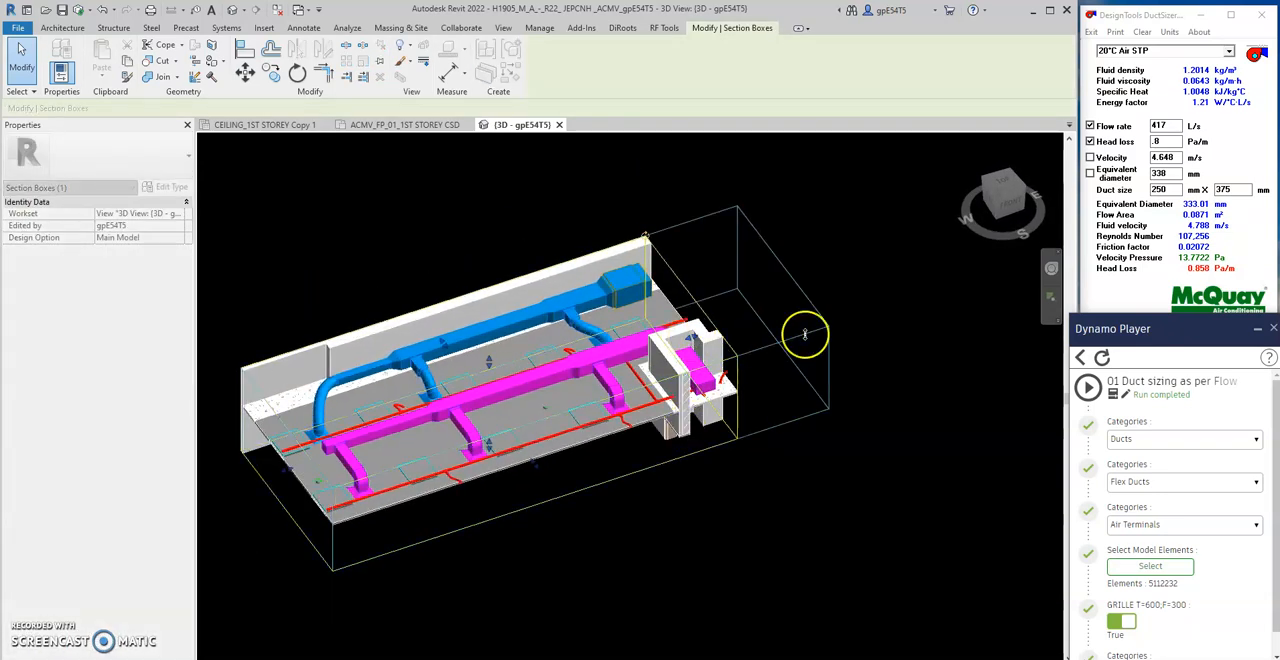
middle_click_drag(820, 351, 643, 431, "shift")
middle_click_drag(490, 297, 598, 326, "shift")
scroll(630, 360, "up", 2)
left_click(506, 251)
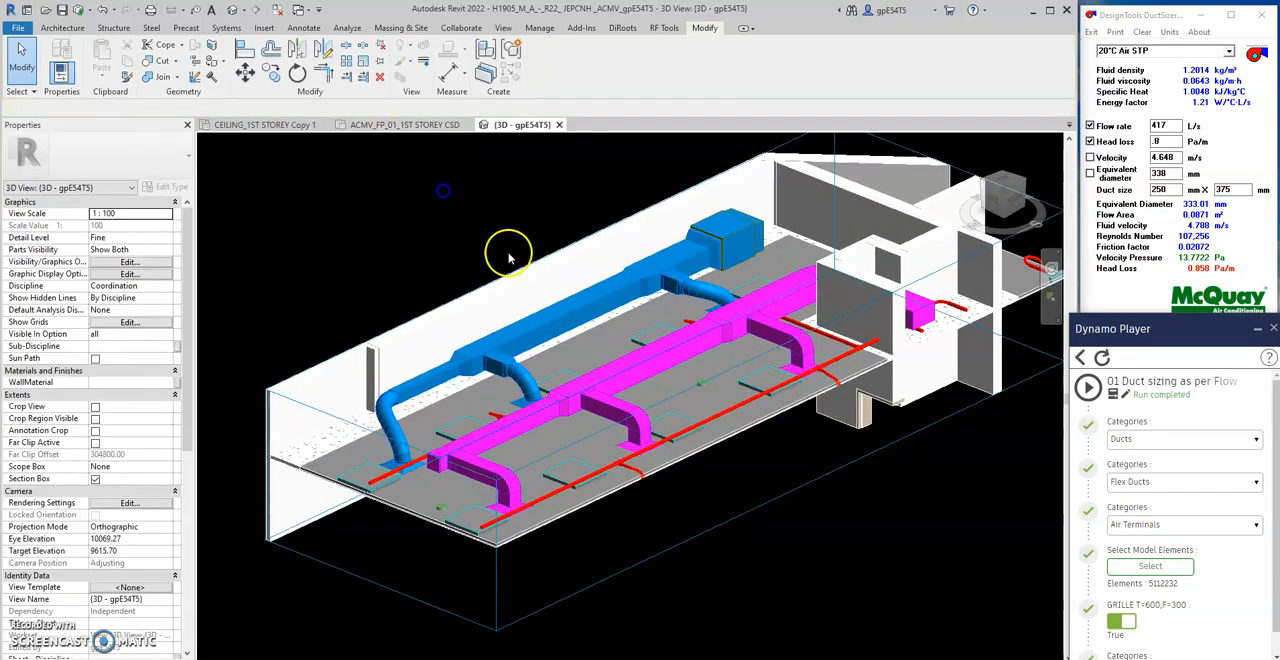
- Open the duct sizing script in Dynamo for editing and examine its overall graph and system abbreviation filtering
left_click(1126, 393)
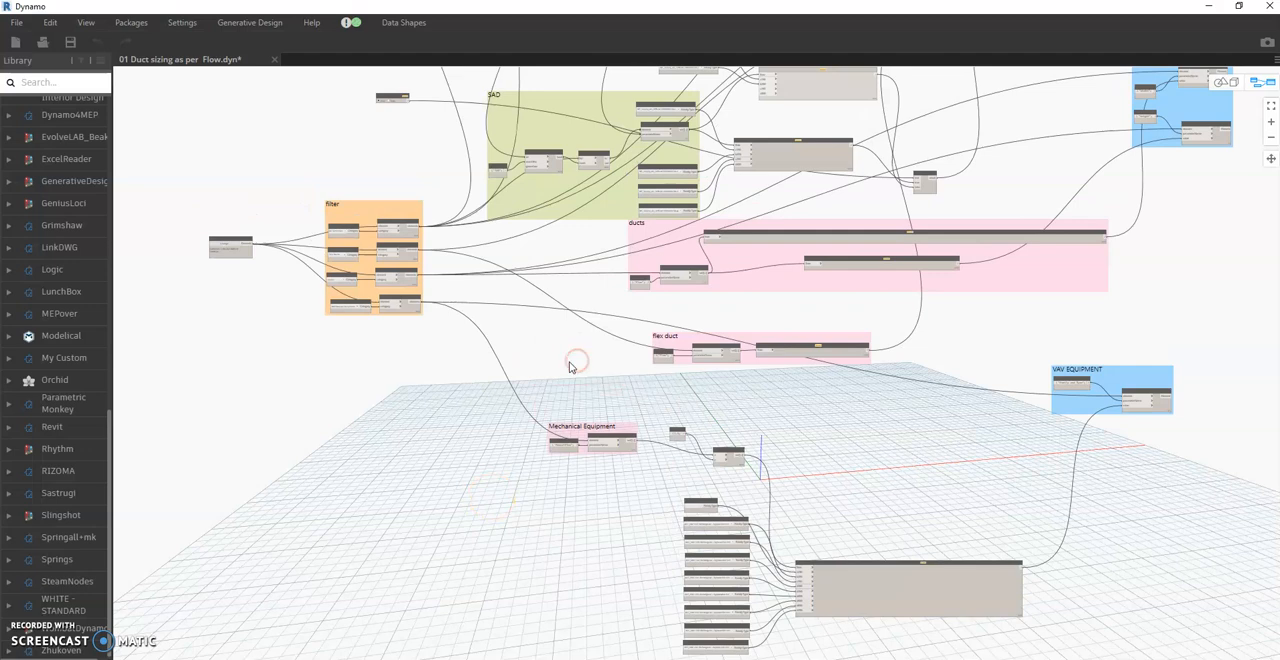
middle_click_drag(570, 362, 634, 453)
scroll(580, 385, "down", 1)
scroll(560, 324, "up", 3)
scroll(567, 328, "down", 7)
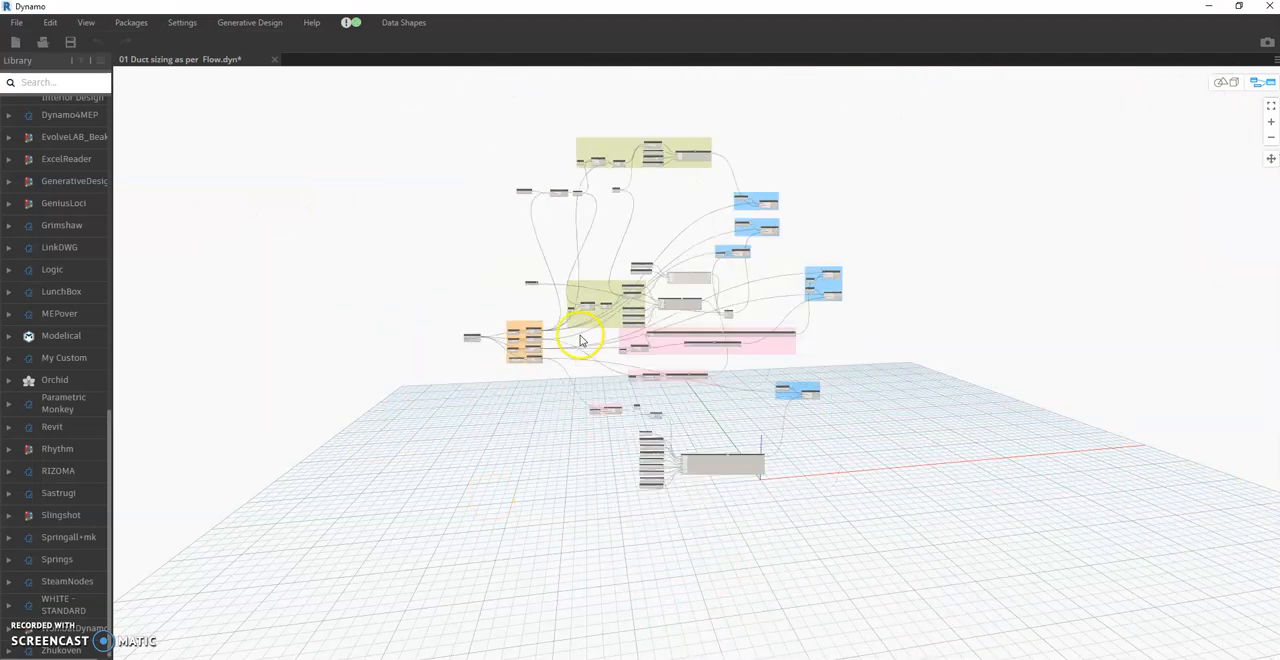
scroll(580, 335, "down", 3)
scroll(586, 288, "up", 5)
scroll(583, 180, "up", 7)
middle_click_drag(538, 190, 600, 352)
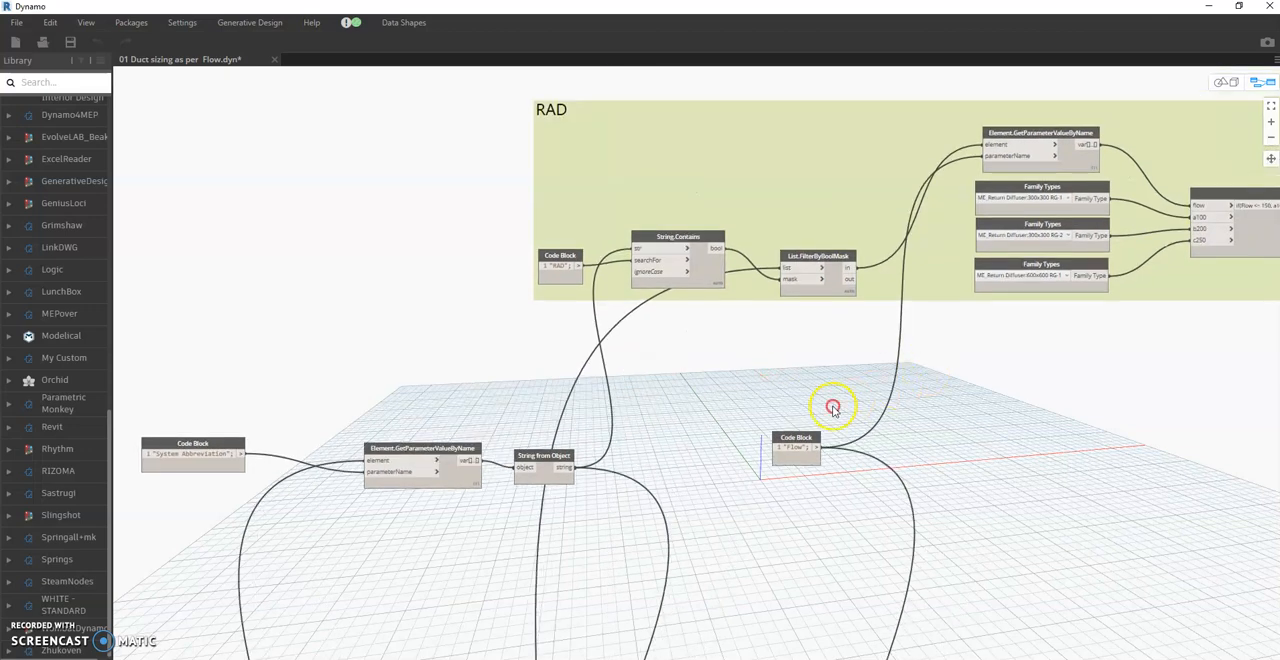
- Examine the return diffuser family types in the RAD group and shift its flow condition node up beside them
scroll(833, 408, "down", 6)
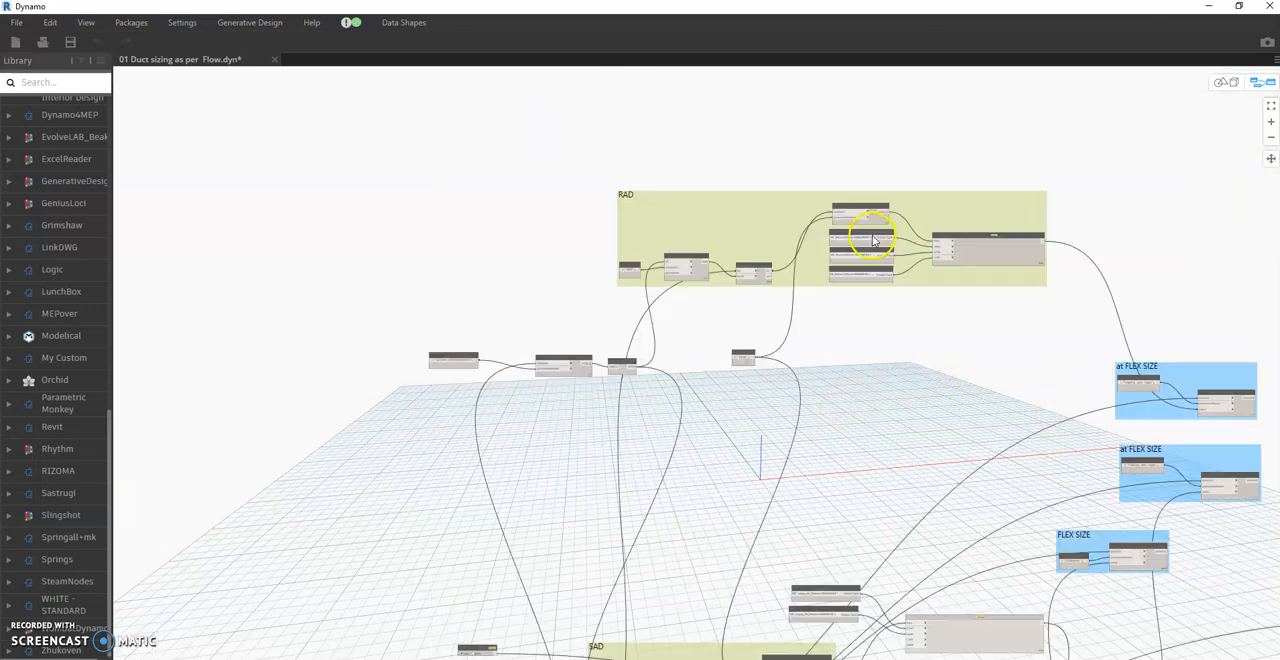
scroll(873, 240, "up", 6)
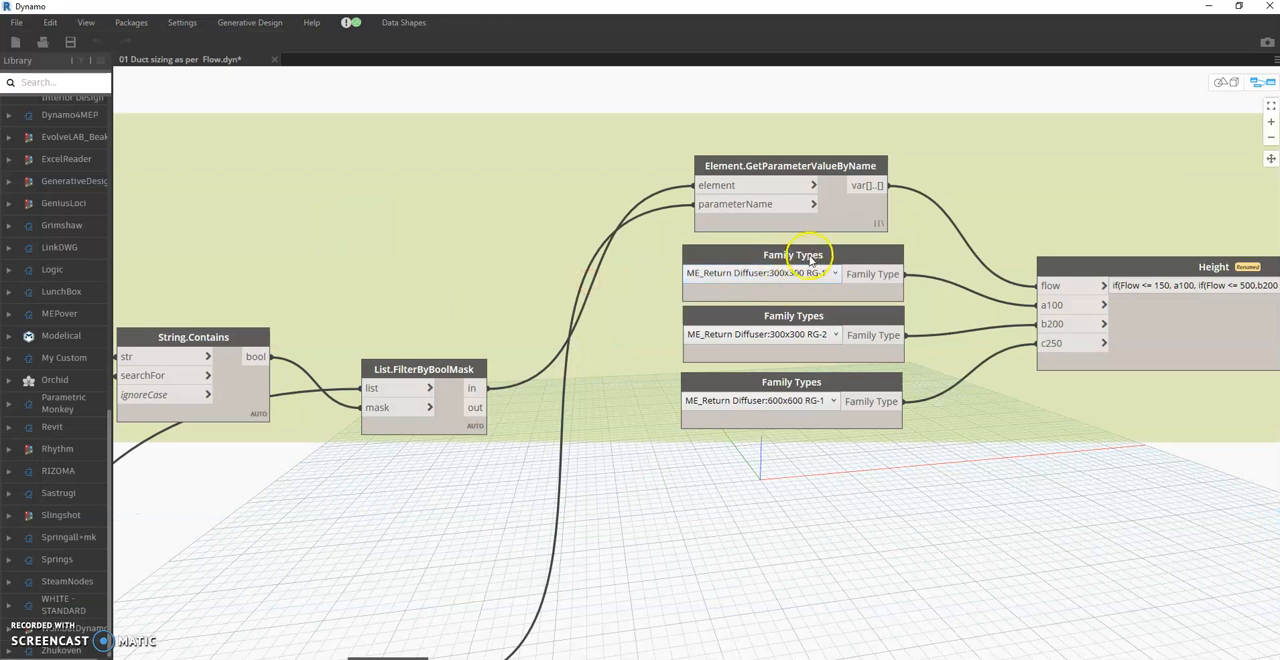
scroll(808, 267, "down", 5)
middle_click_drag(972, 432, 873, 408)
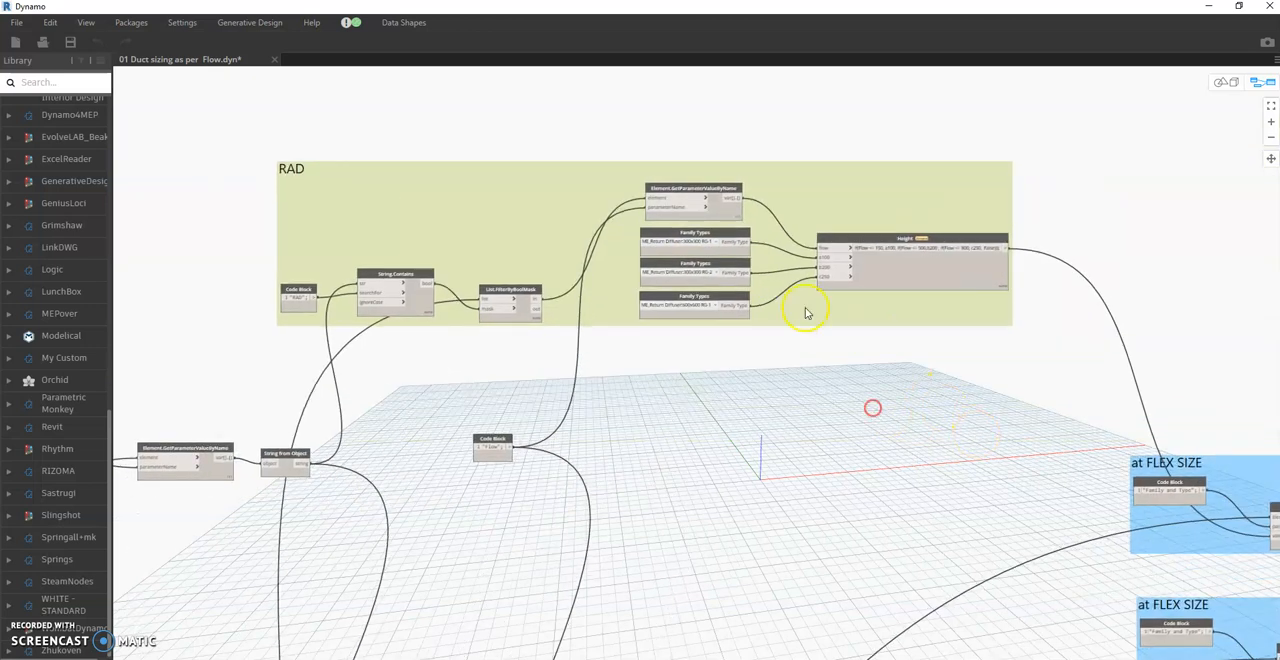
scroll(806, 313, "up", 3)
left_click_drag(1020, 262, 1010, 210)
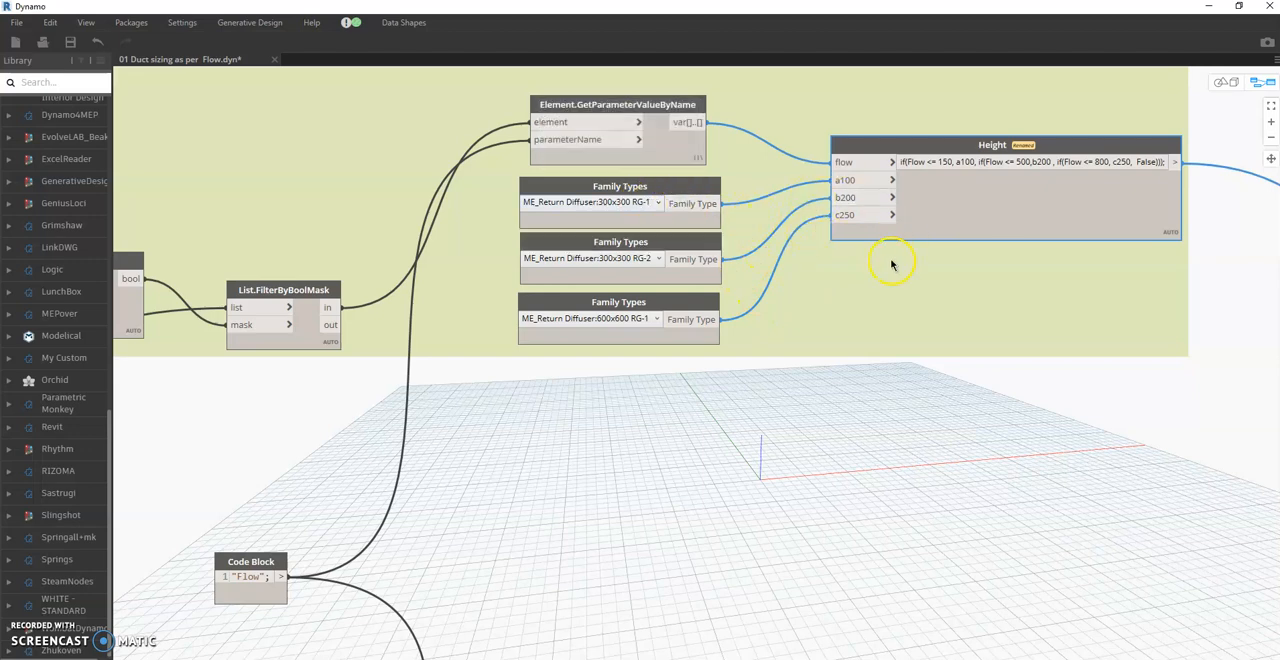
- Examine the supply diffuser types in the SAD group and the width and height conditions in the ducts group
scroll(889, 266, "down", 5)
scroll(851, 523, "up", 5)
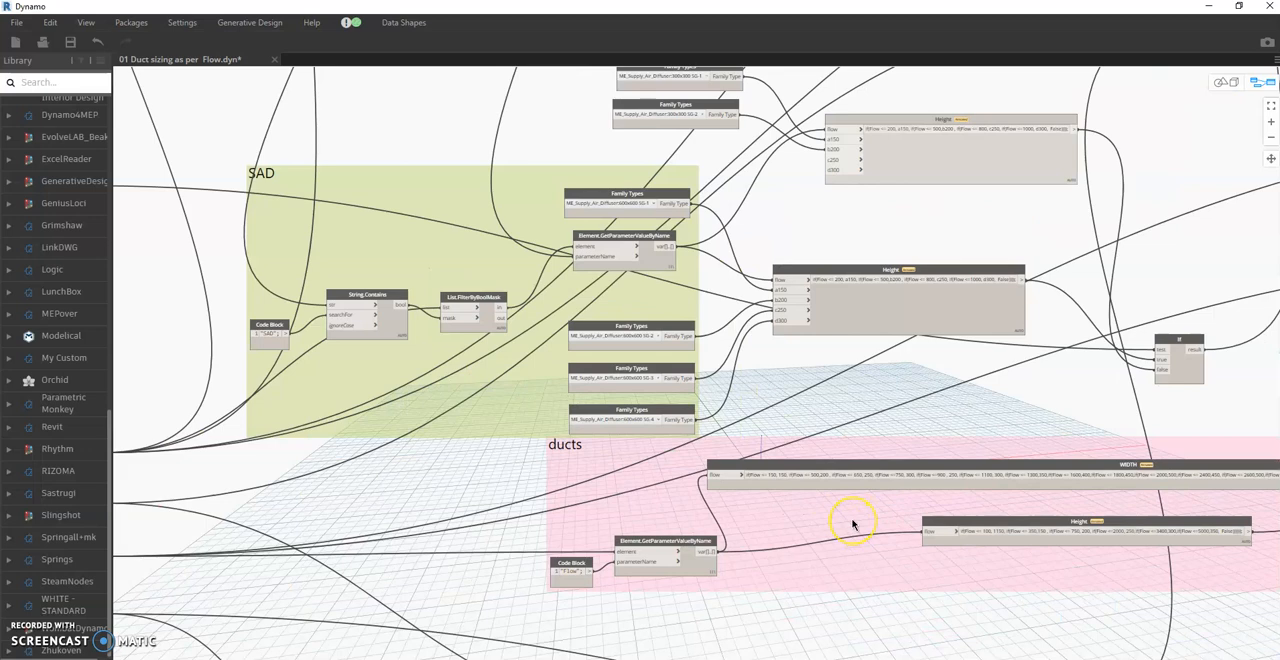
scroll(912, 370, "down", 3)
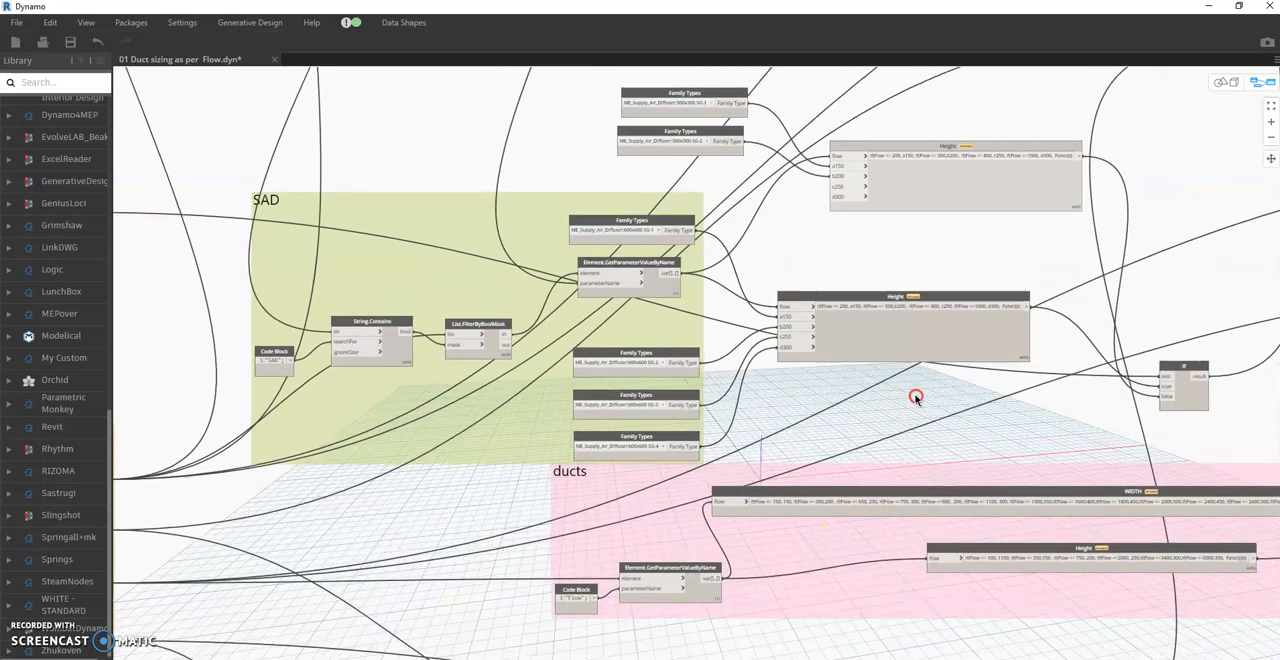
middle_click_drag(917, 500, 898, 314)
scroll(895, 320, "down", 3)
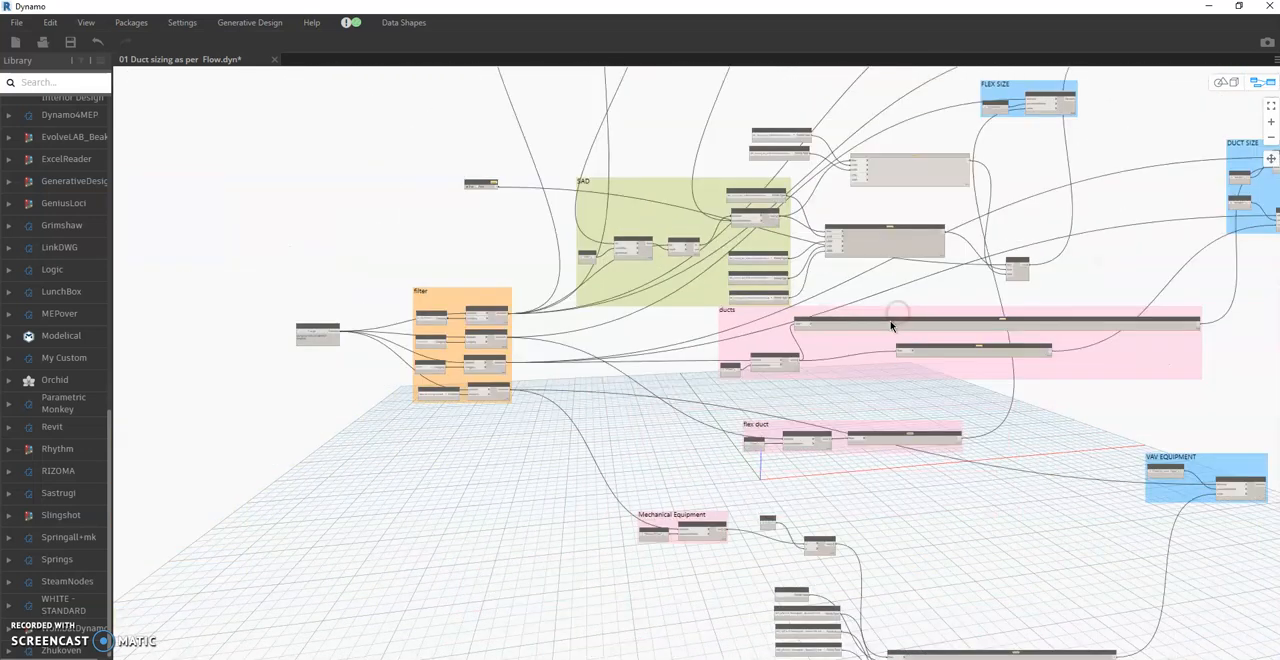
- Examine the VAV unit family types and the flow condition that feed the VAV equipment group
middle_click_drag(863, 484, 831, 298)
scroll(863, 374, "up", 3)
middle_click_drag(938, 536, 873, 382)
scroll(886, 503, "up", 1)
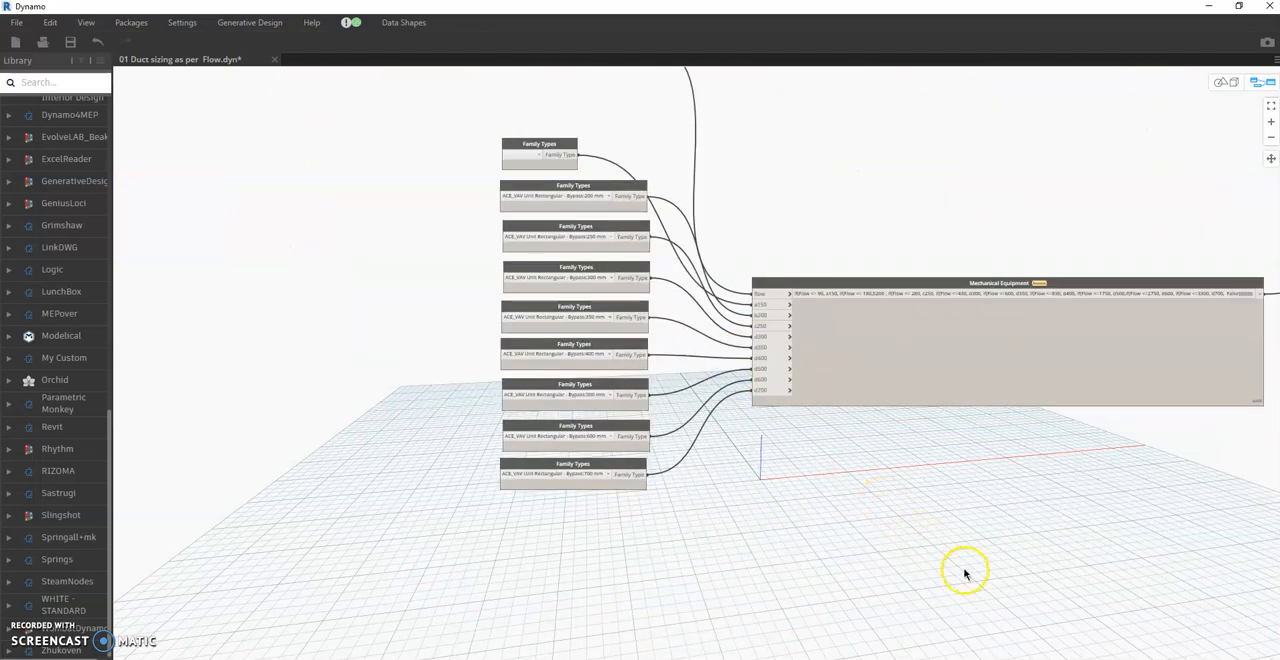
scroll(911, 534, "down", 3)
middle_click_drag(926, 357, 917, 535)
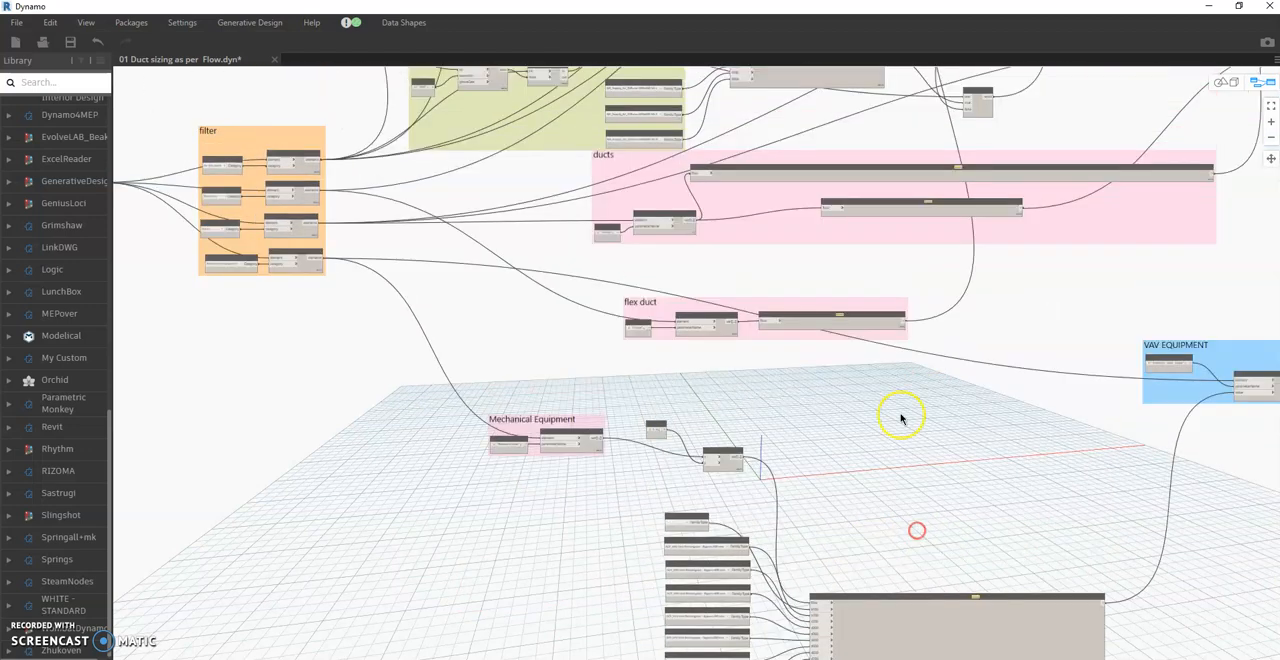
- Duplicate the supply diffusers' Height condition node beside the SAD group and place the copy just below the RAD group
scroll(754, 278, "up", 3)
middle_click_drag(818, 341, 786, 386)
middle_click_drag(816, 308, 833, 388)
left_click_drag(675, 172, 687, 266)
scroll(918, 420, "down", 2)
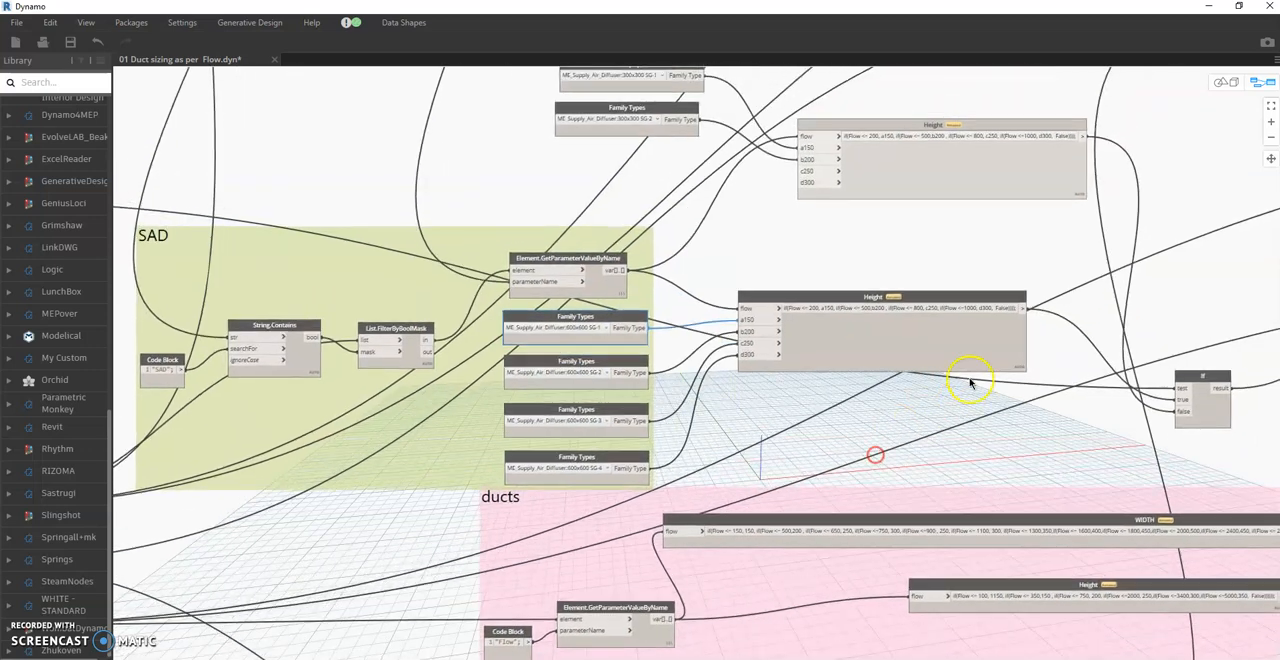
scroll(943, 514, "down", 3)
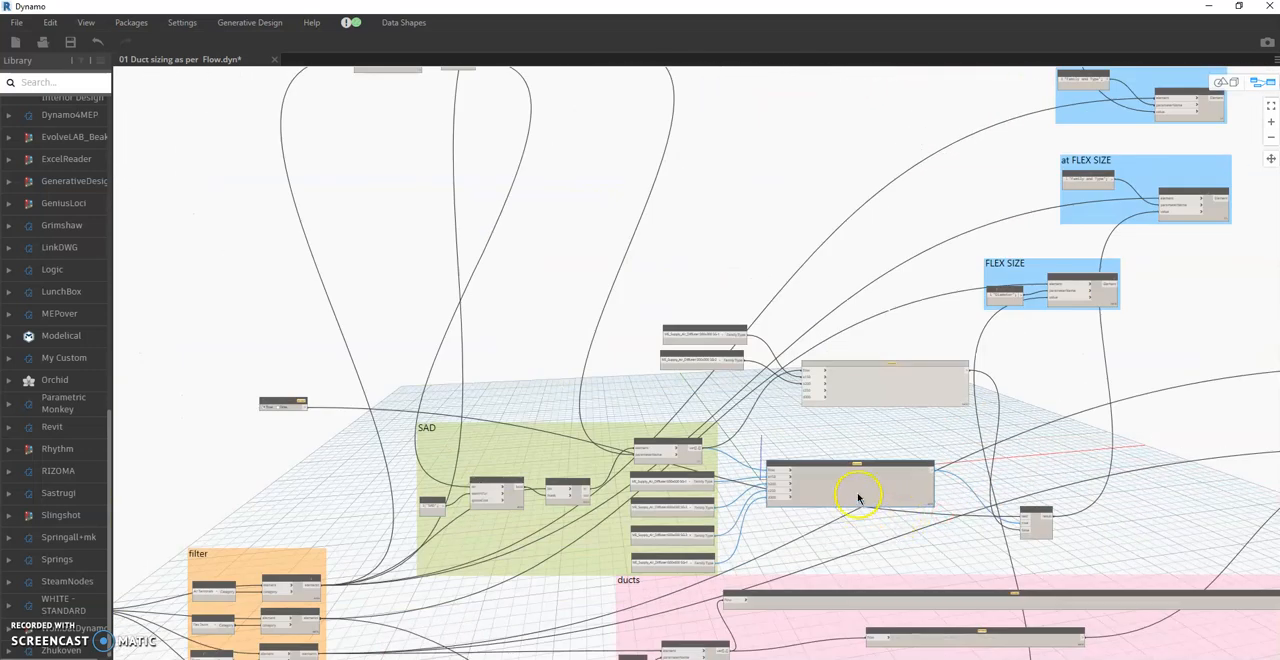
left_click_drag(910, 486, 914, 229)
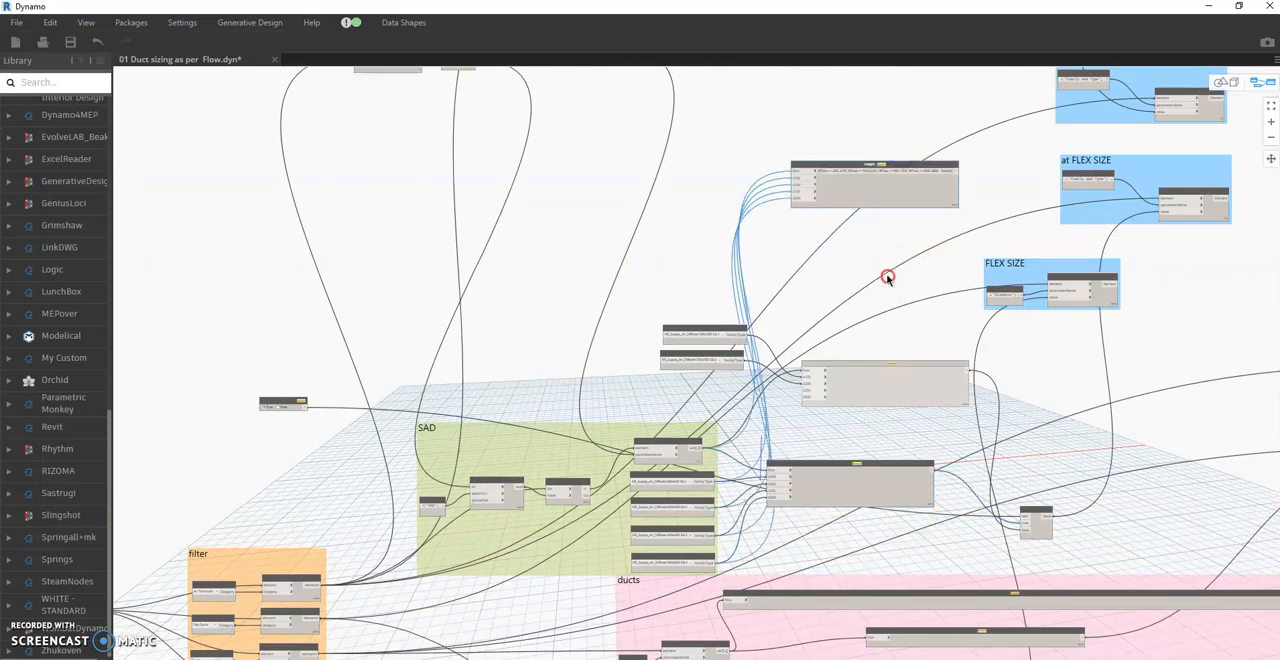
middle_click_drag(886, 277, 915, 520)
left_click_drag(914, 451, 937, 249)
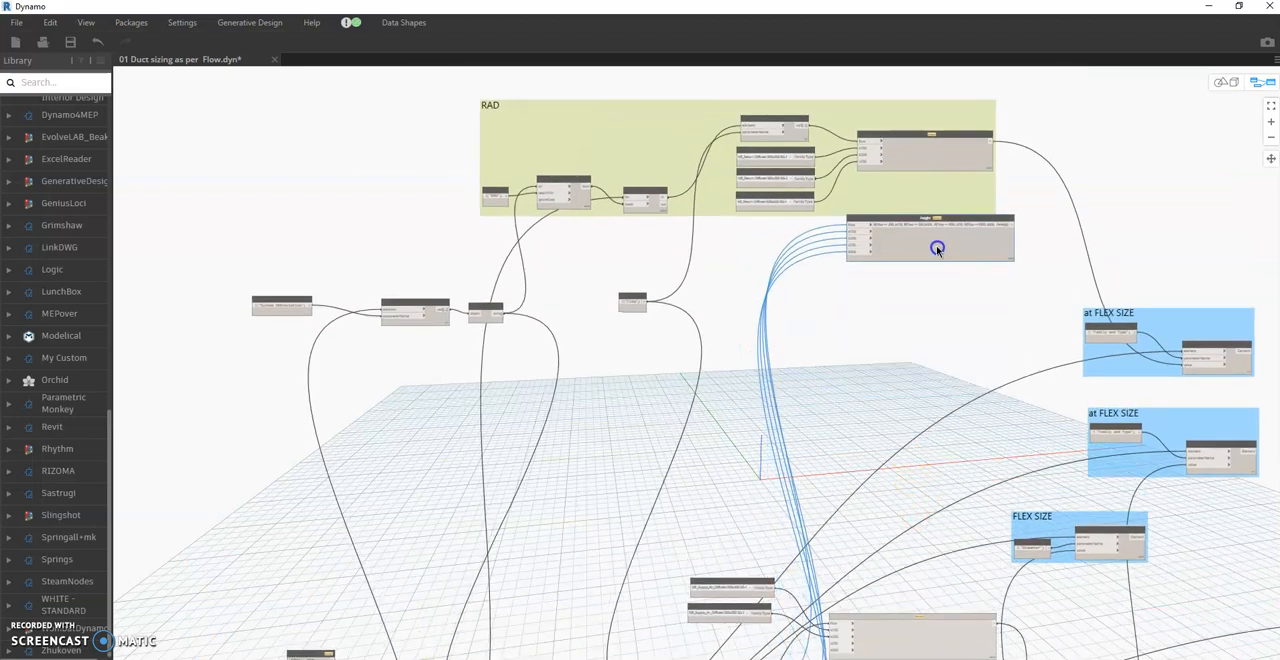
- Wire the copied Height node's output to the return diffusers' Family and Type parameter value, replacing the RAD group's original Height node
scroll(992, 225, "up", 3)
left_click(1027, 226)
middle_click_drag(1199, 376, 1010, 348)
left_click(1109, 420)
middle_click_drag(640, 274, 814, 434)
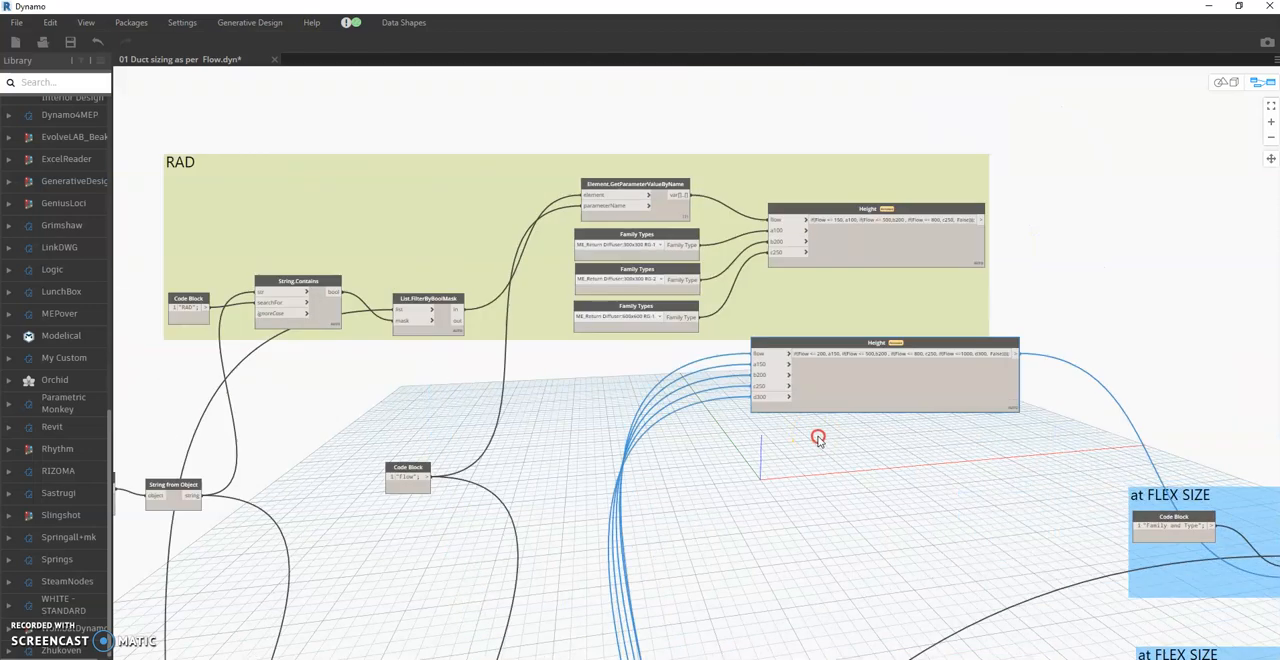
scroll(773, 383, "up", 1)
scroll(774, 384, "up", 1)
middle_click_drag(944, 275, 951, 340)
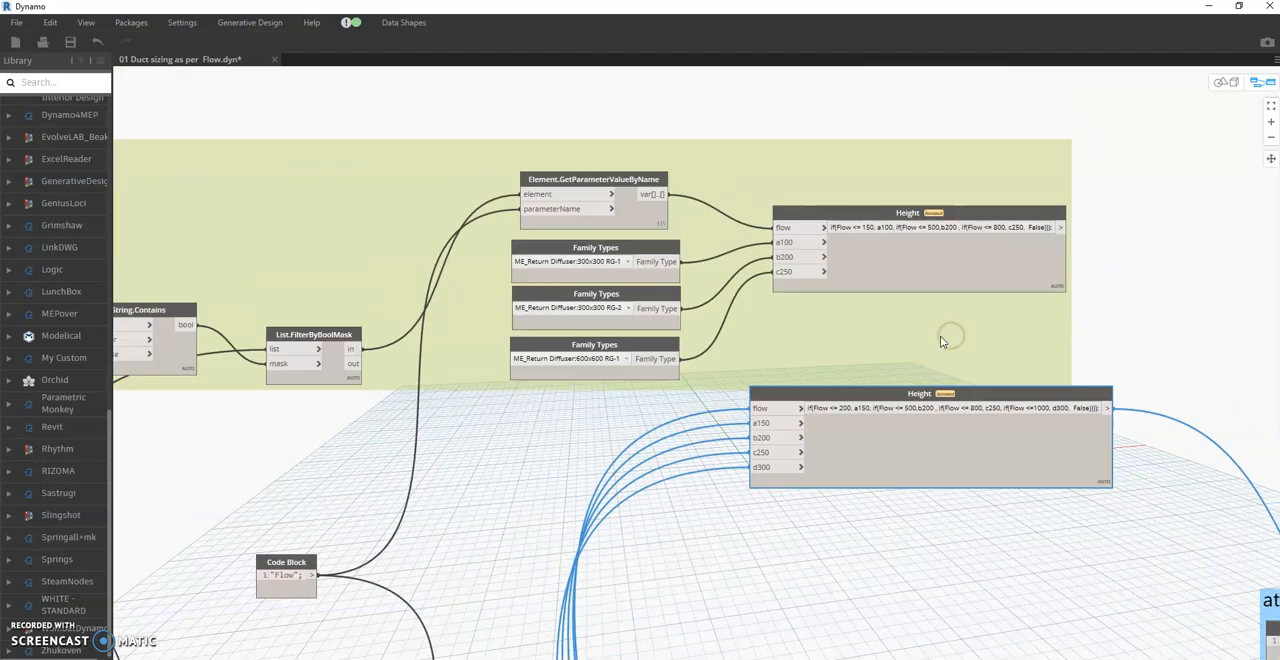
middle_click_drag(949, 468, 997, 409)
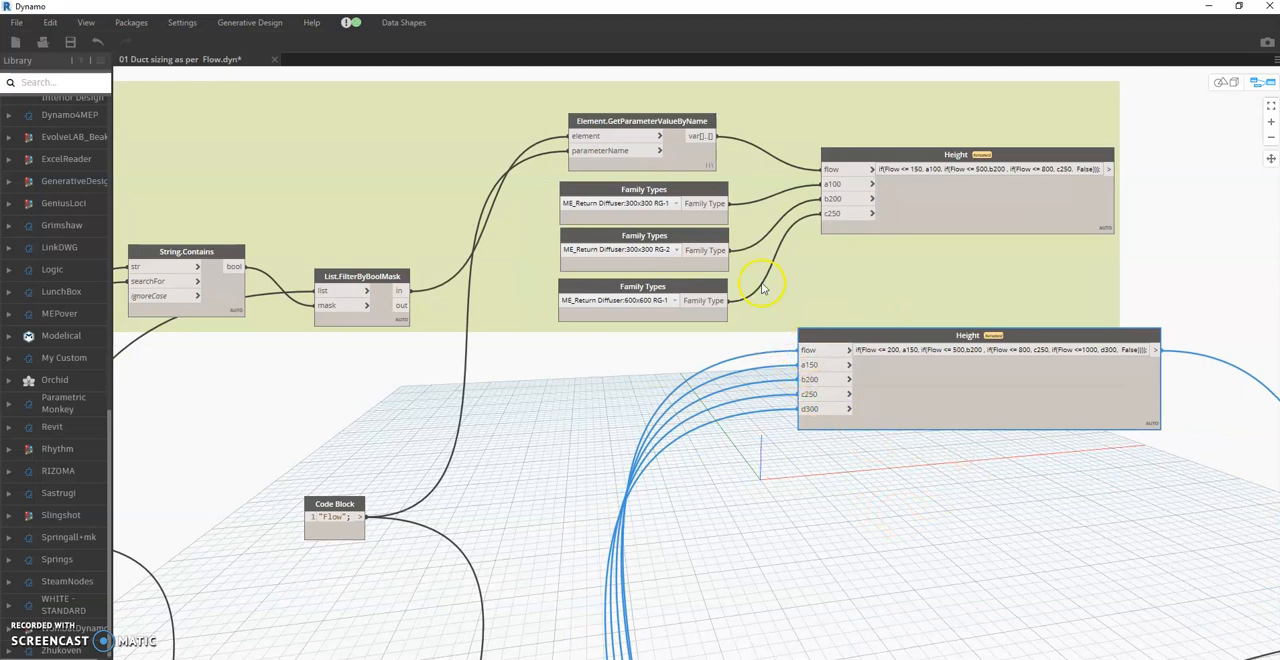
- Connect the return diffusers' flow value to the copied Height node and disconnect its supply family types from a150 to d300
left_click(812, 349)
left_click(718, 371)
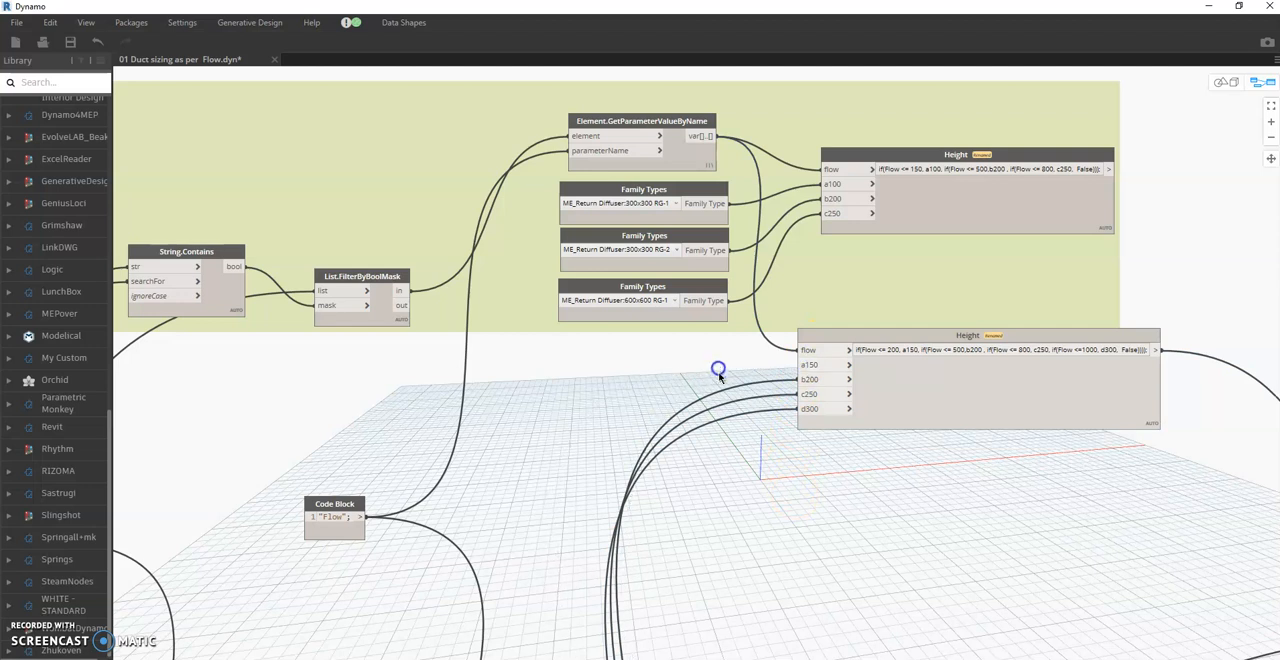
left_click_drag(804, 381, 721, 386)
left_click_drag(810, 412, 718, 408)
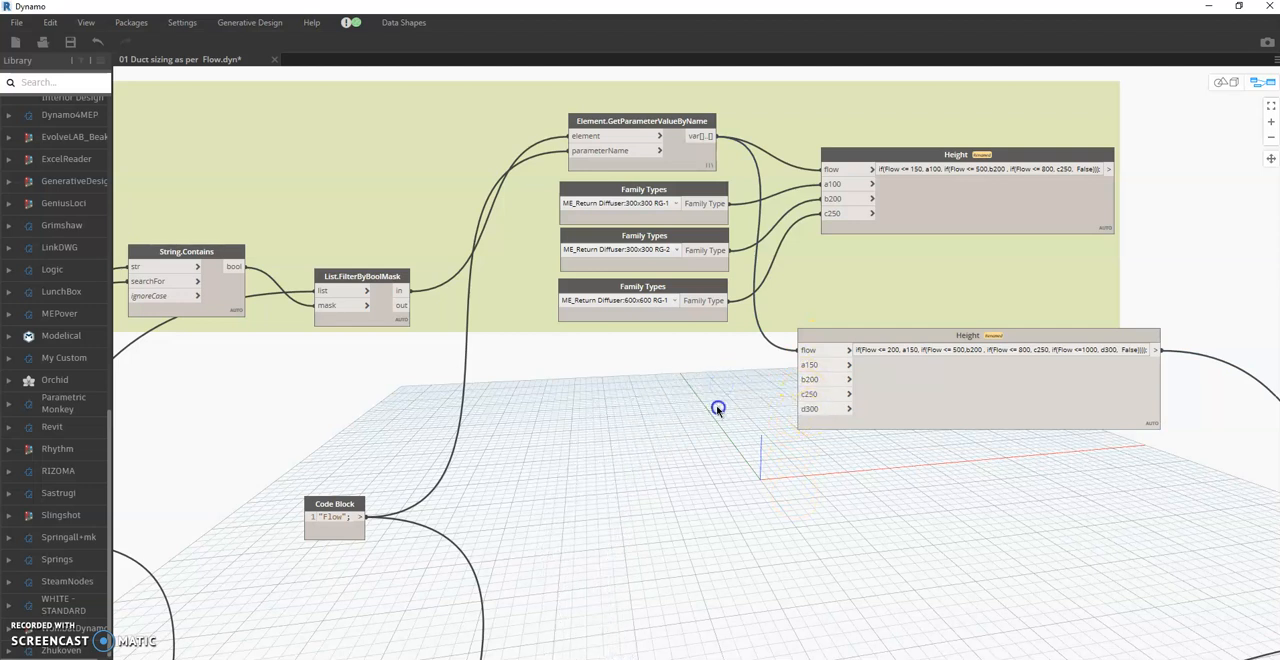
- Set the RAD group's three family types to ME_Return Diffuser 600x600 RG-1, RG-2 and RG-3 in order
left_click(660, 204)
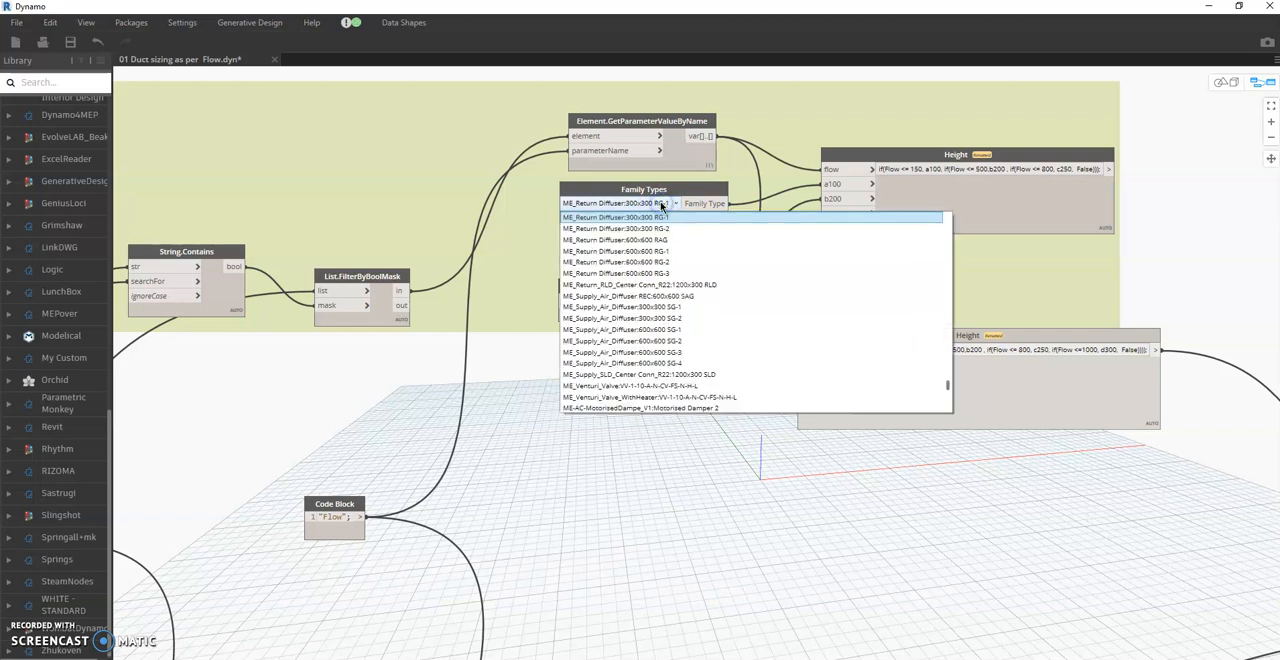
left_click(670, 253)
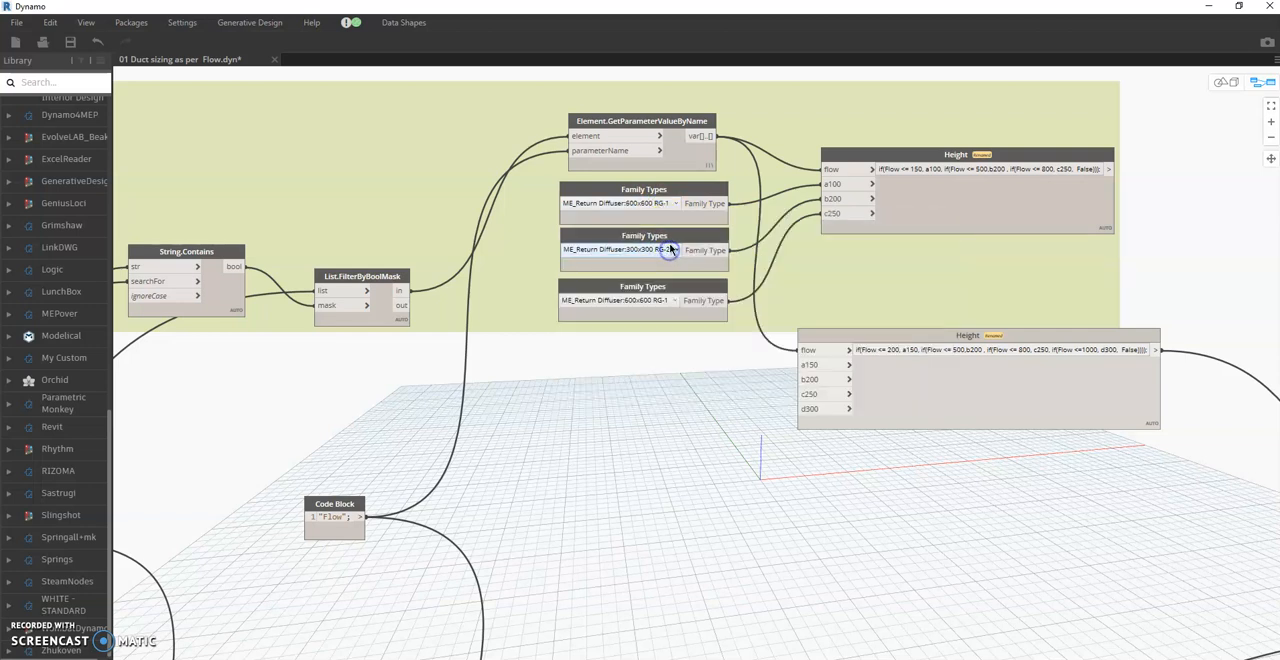
left_click(670, 250)
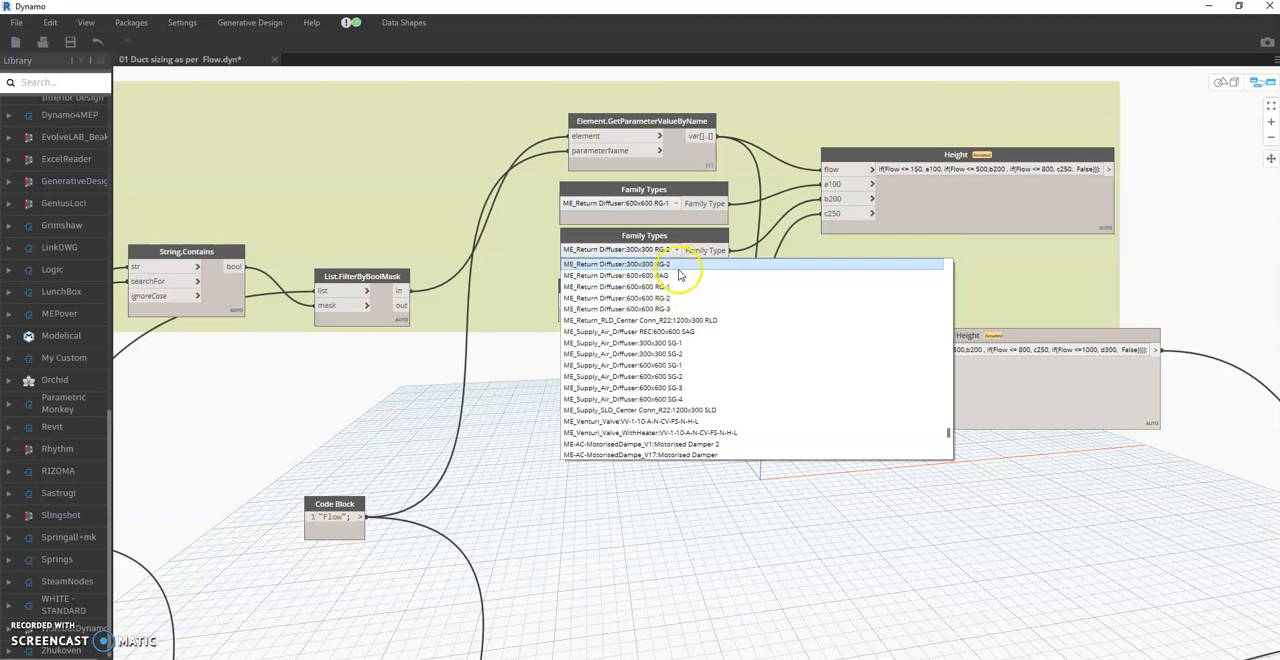
left_click(668, 298)
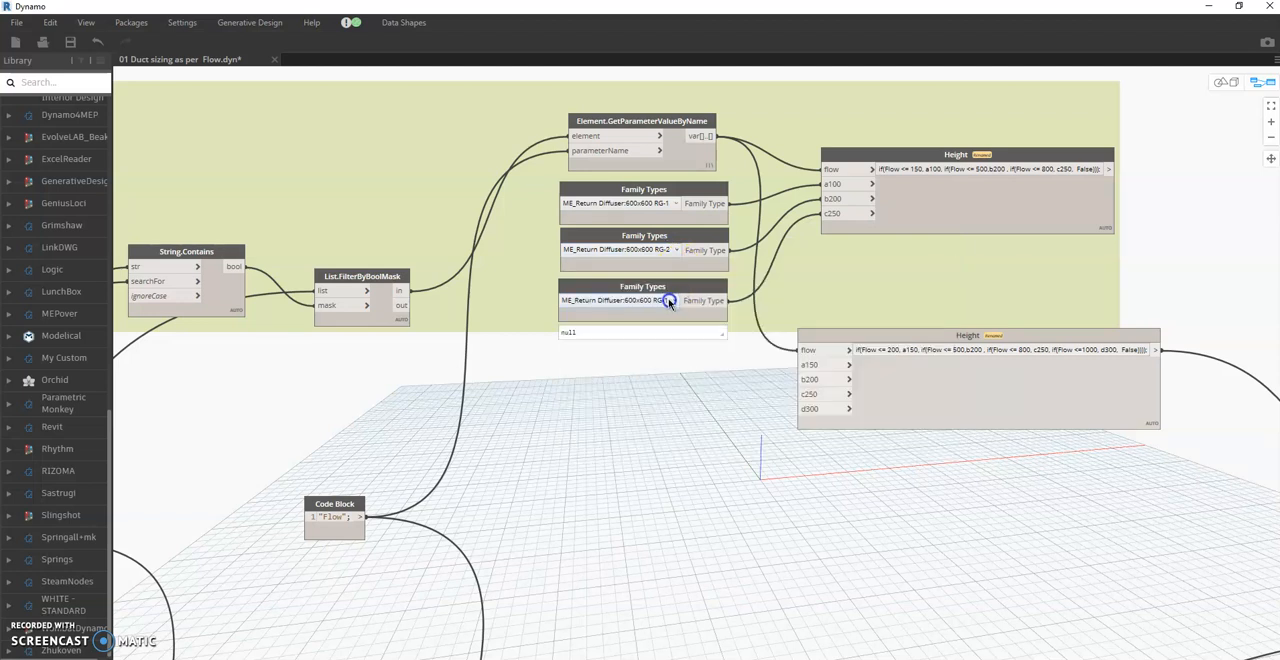
left_click(669, 301)
left_click(665, 337)
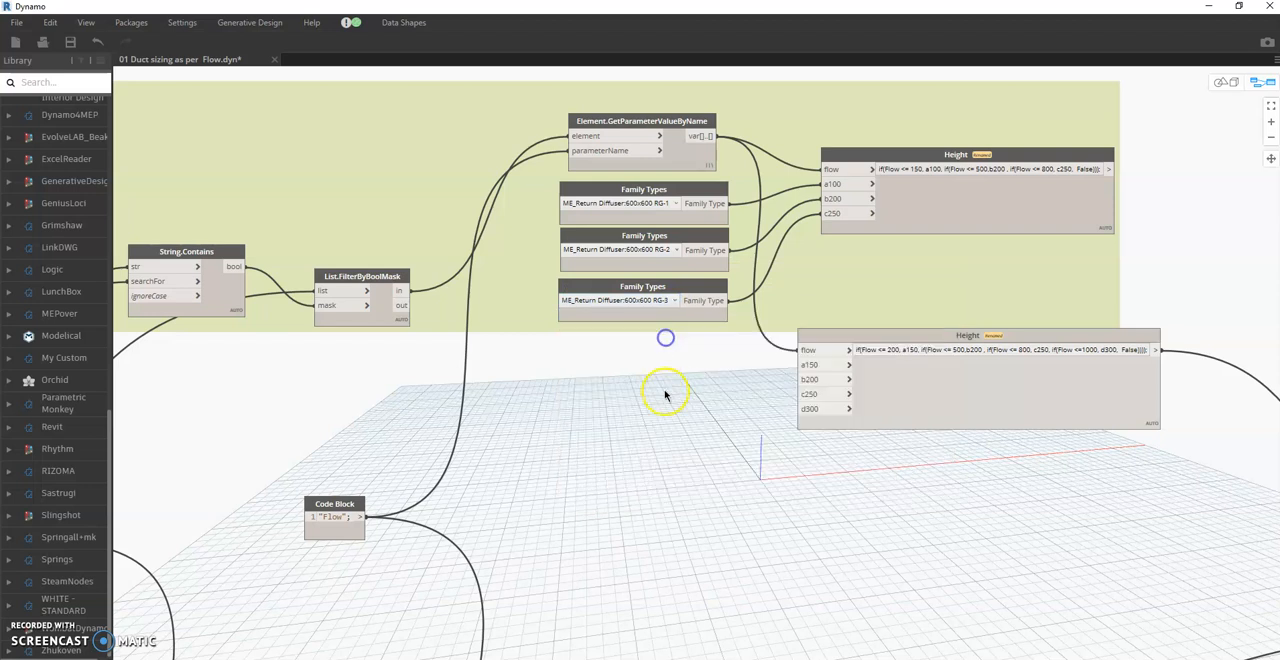
- Rewire the return family types RG-1, RG-2 and RG-3 to the copied Height node's a150, b200 and c250 inputs
left_click_drag(826, 184, 805, 362)
left_click_drag(833, 200, 807, 379)
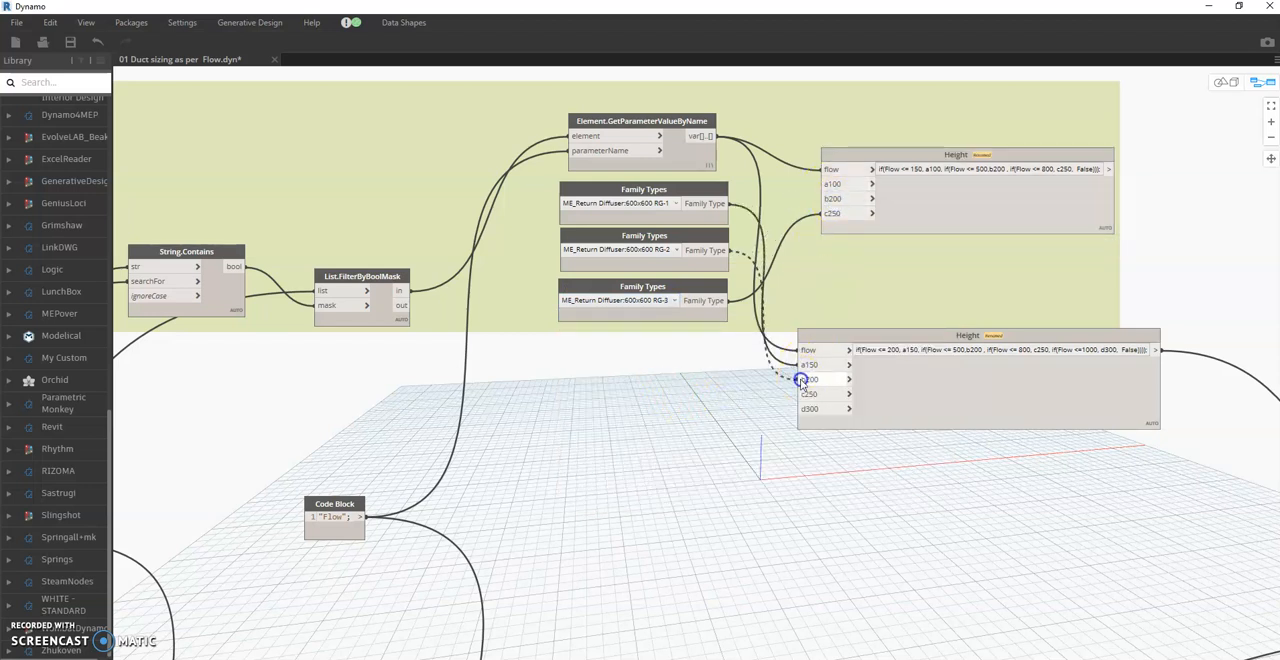
left_click_drag(834, 215, 808, 394)
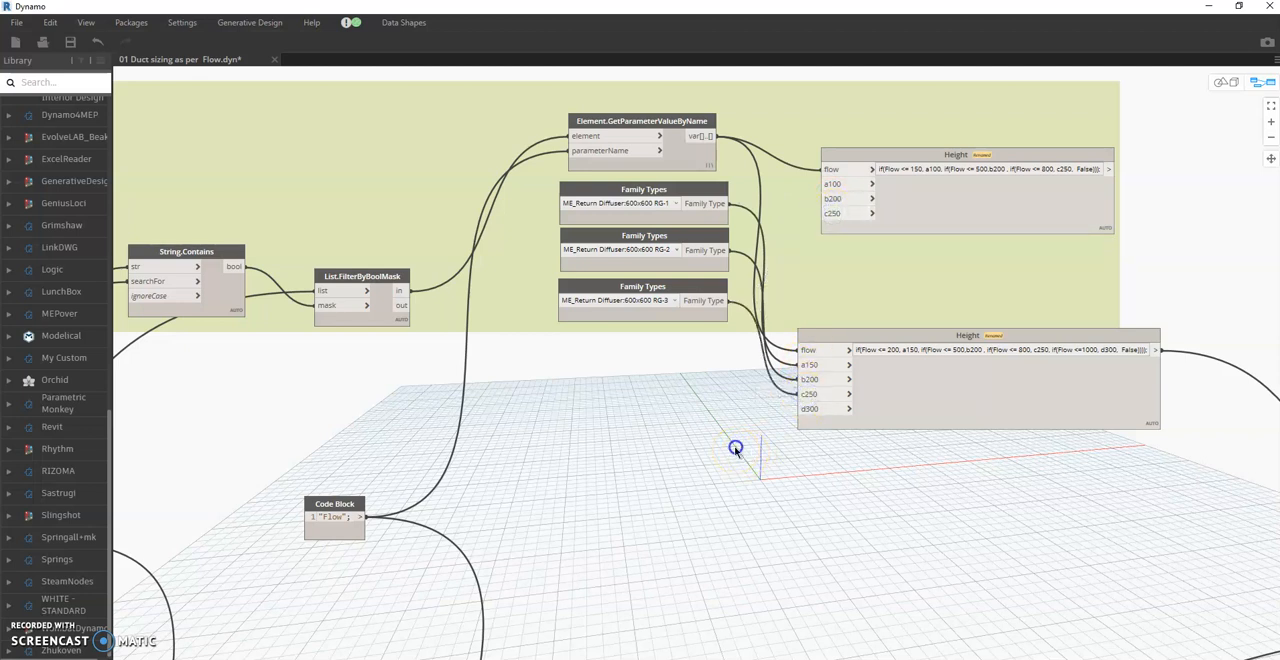
- Move the copied Height node up towards the return family types and delete the RAD group's original Height node
left_click_drag(1004, 418, 1000, 347)
middle_click_drag(911, 417, 936, 429)
left_click(639, 397)
right_click(978, 229)
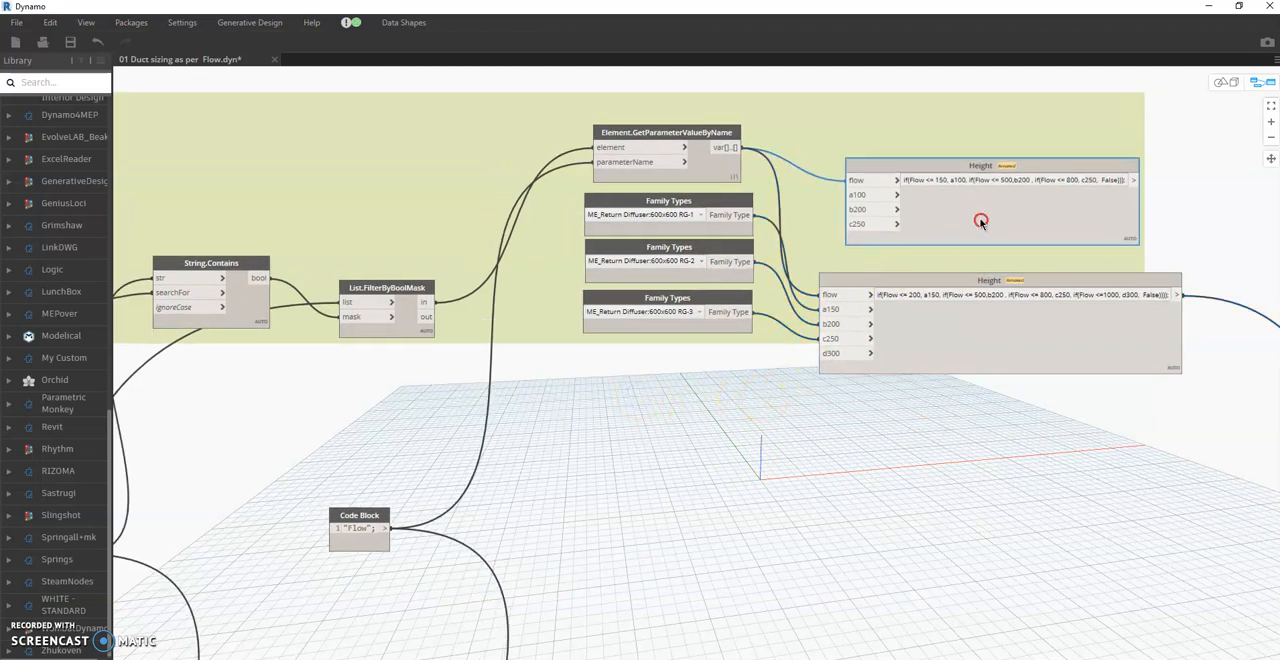
left_click(1015, 230)
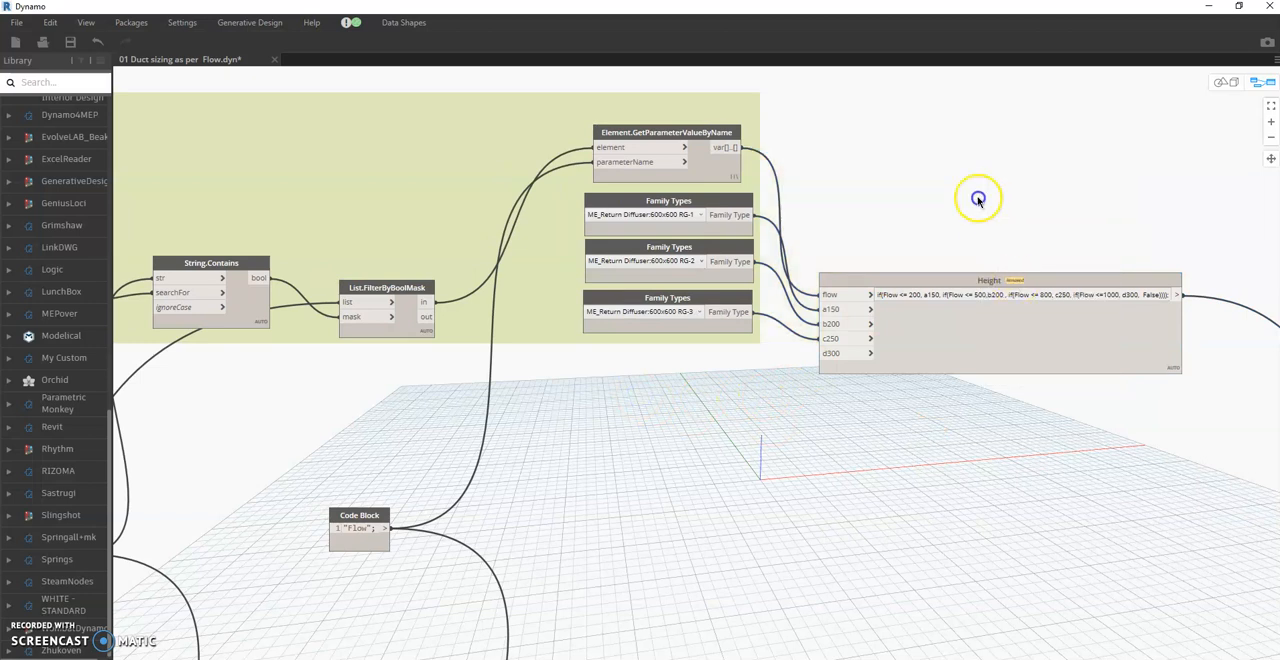
- Place the new Height node directly beside the return diffuser family types and save the script
left_click_drag(978, 199, 971, 170)
middle_click_drag(1092, 313, 784, 314)
scroll(784, 314, "down", 3)
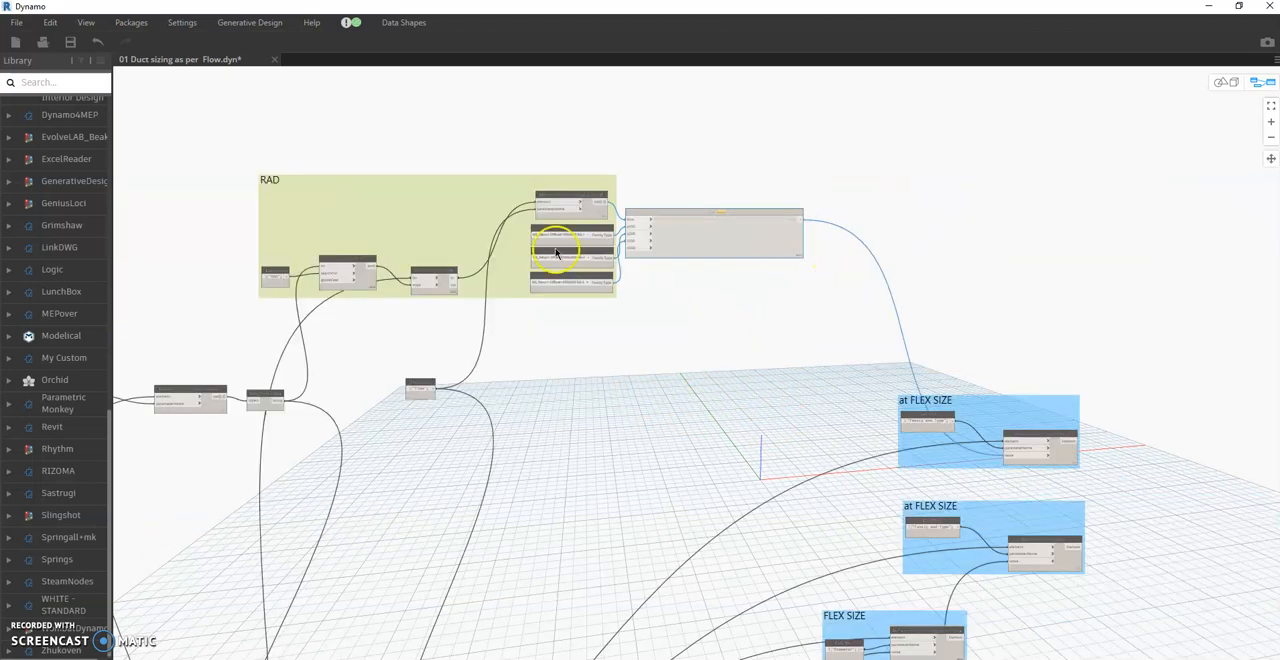
scroll(557, 252, "up", 3)
left_click_drag(747, 236, 766, 252)
left_click(70, 42)
left_click(771, 409)
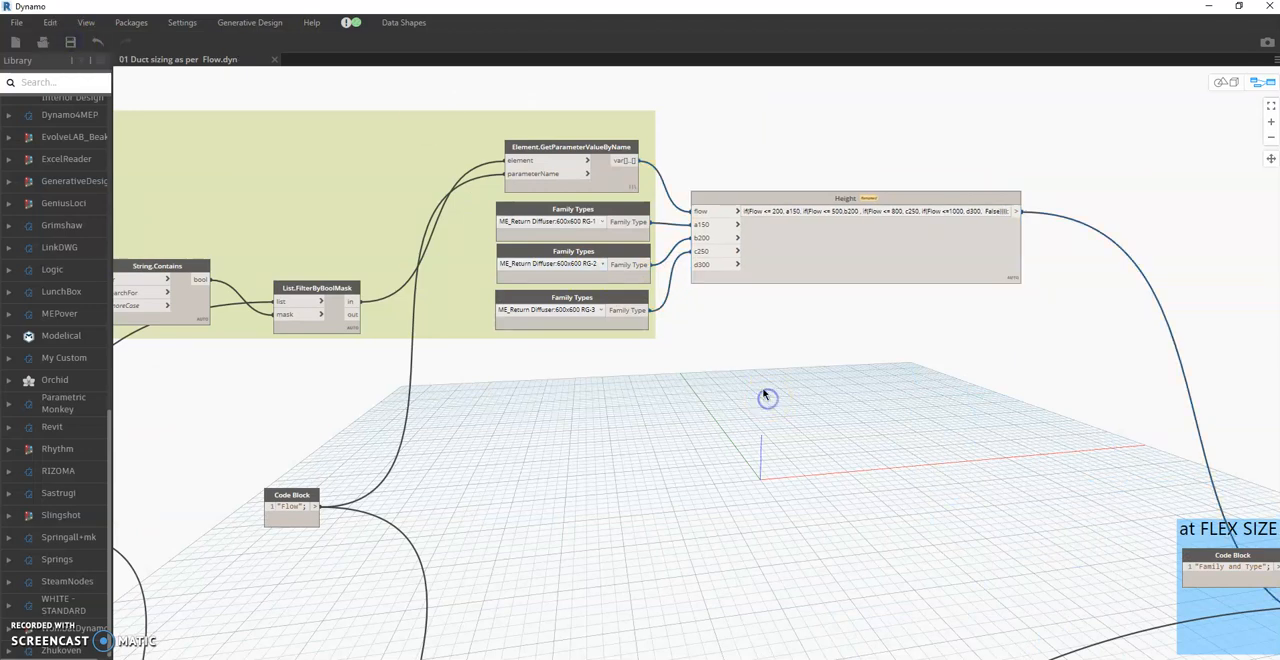
- Move the RAD group and its Height node down near the SAD group, and place the Flow code block inside the RAD group
scroll(766, 397, "down", 10)
middle_click_drag(834, 319, 730, 258)
scroll(815, 272, "down", 5)
scroll(814, 323, "up", 3)
scroll(791, 279, "up", 2)
scroll(816, 263, "down", 2)
scroll(749, 233, "up", 2)
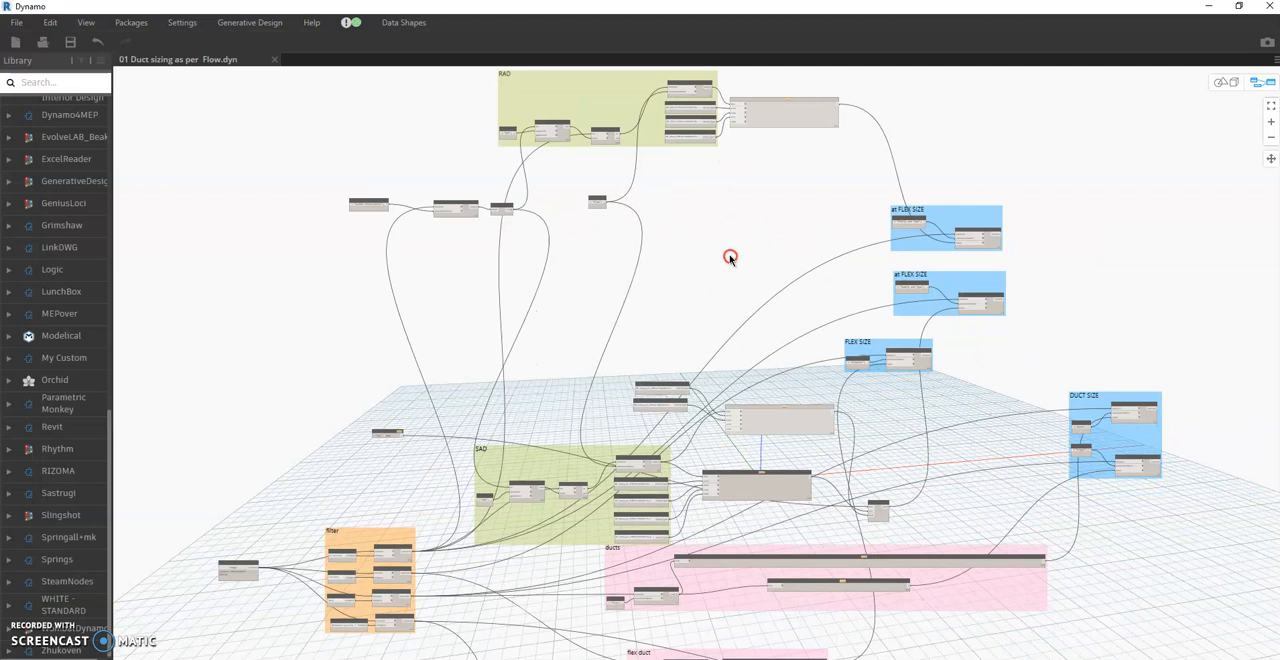
left_click_drag(646, 131, 650, 329)
left_click_drag(800, 123, 826, 303)
scroll(556, 300, "up", 3)
left_click_drag(614, 133, 588, 288)
scroll(586, 206, "up", 1)
scroll(766, 175, "down", 1)
scroll(766, 175, "down", 5)
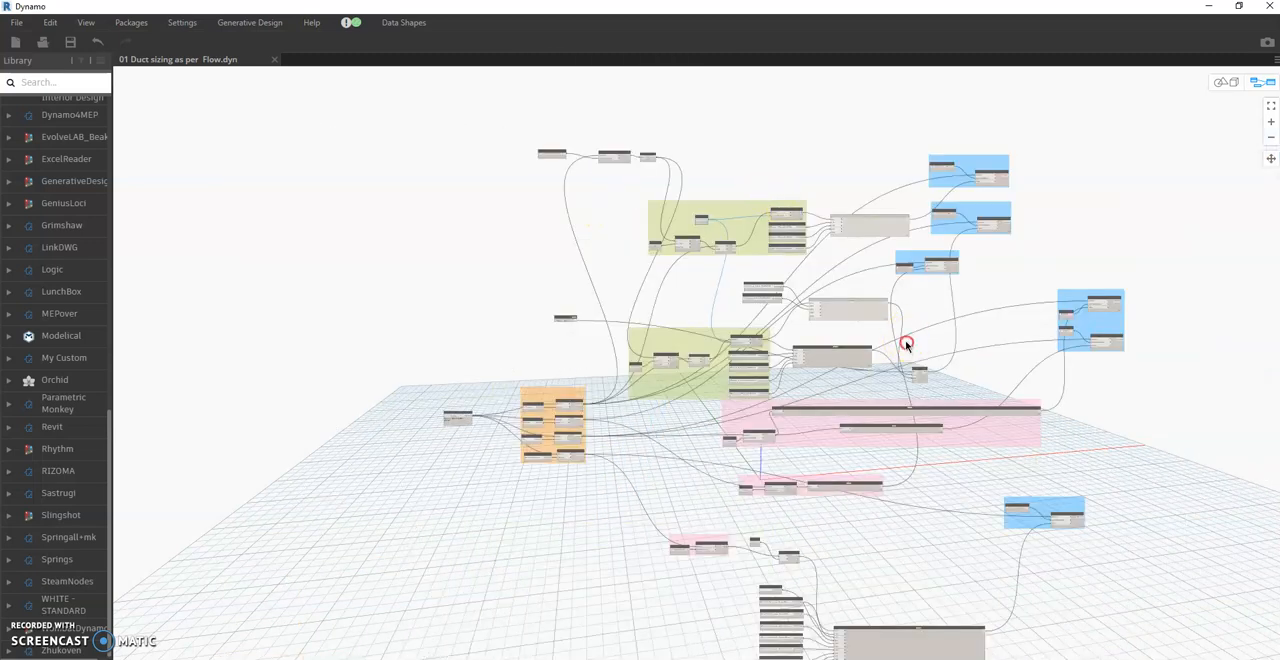
- Examine the graph from the element selection and category filters through the SAD, duct, flex duct and VAV equipment groups
scroll(666, 329, "up", 4)
scroll(479, 373, "up", 2)
middle_click_drag(479, 373, 717, 346)
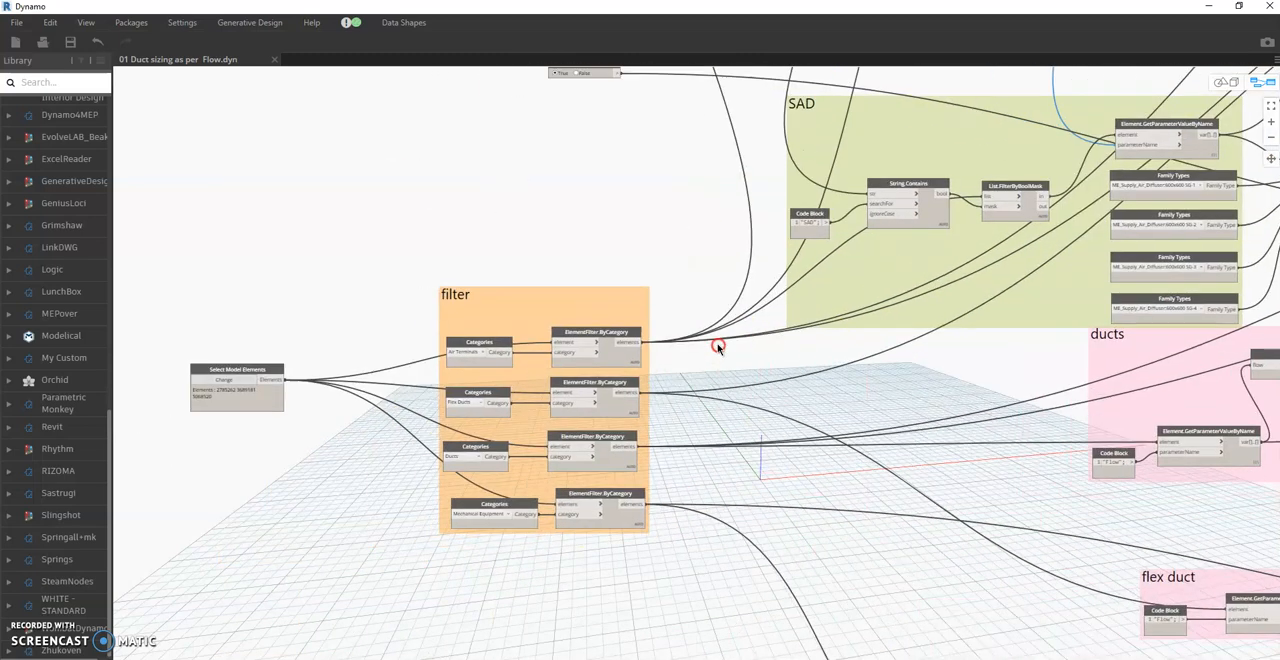
middle_click_drag(1031, 351, 623, 428)
left_click_drag(762, 447, 742, 468)
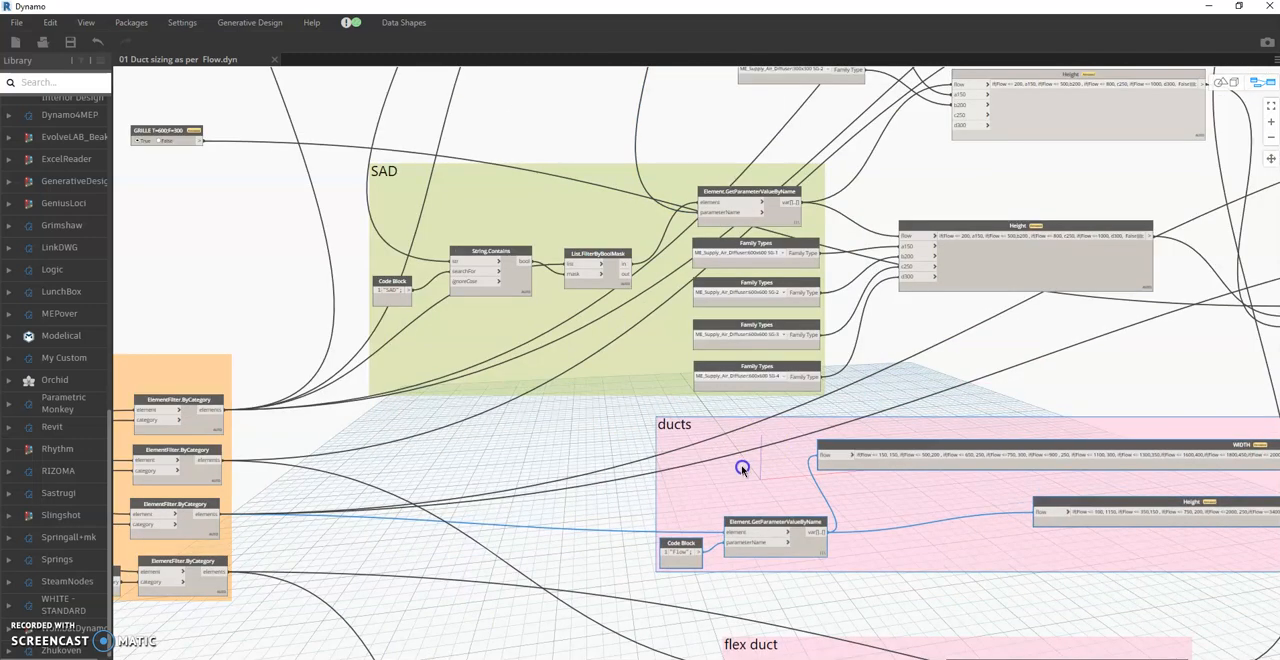
scroll(952, 308, "down", 3)
middle_click_drag(1010, 344, 914, 314)
middle_click_drag(963, 534, 814, 294)
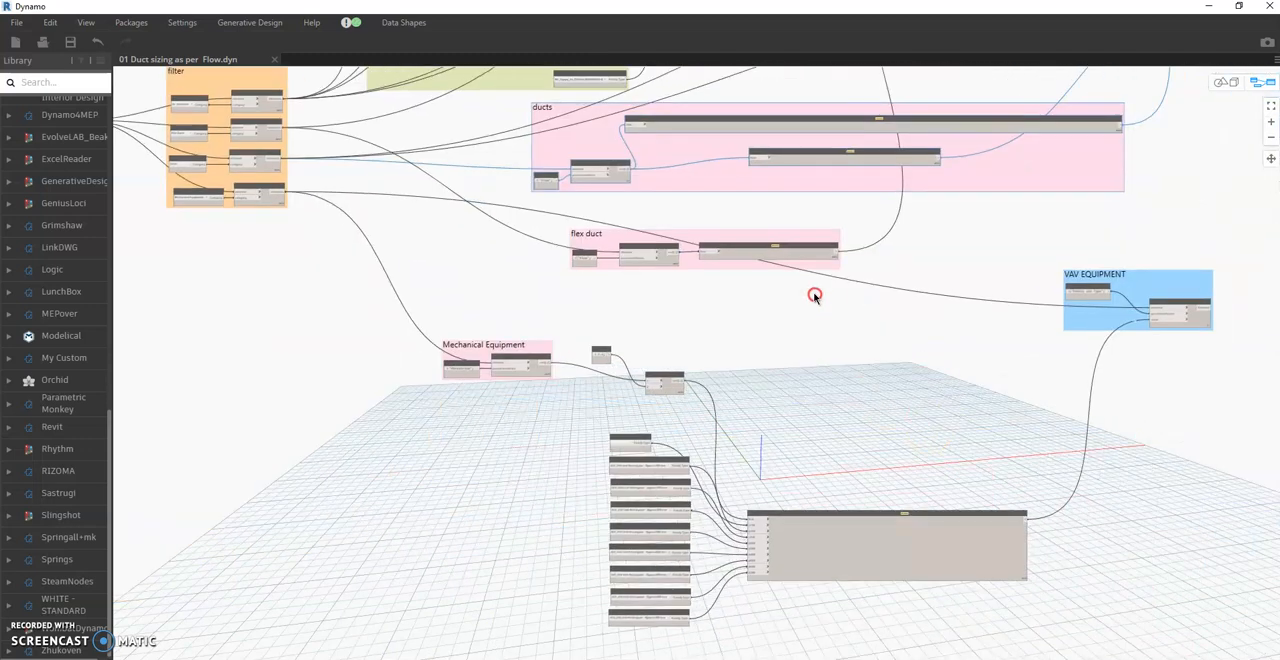
scroll(814, 294, "down", 3)
middle_click_drag(980, 296, 975, 364)
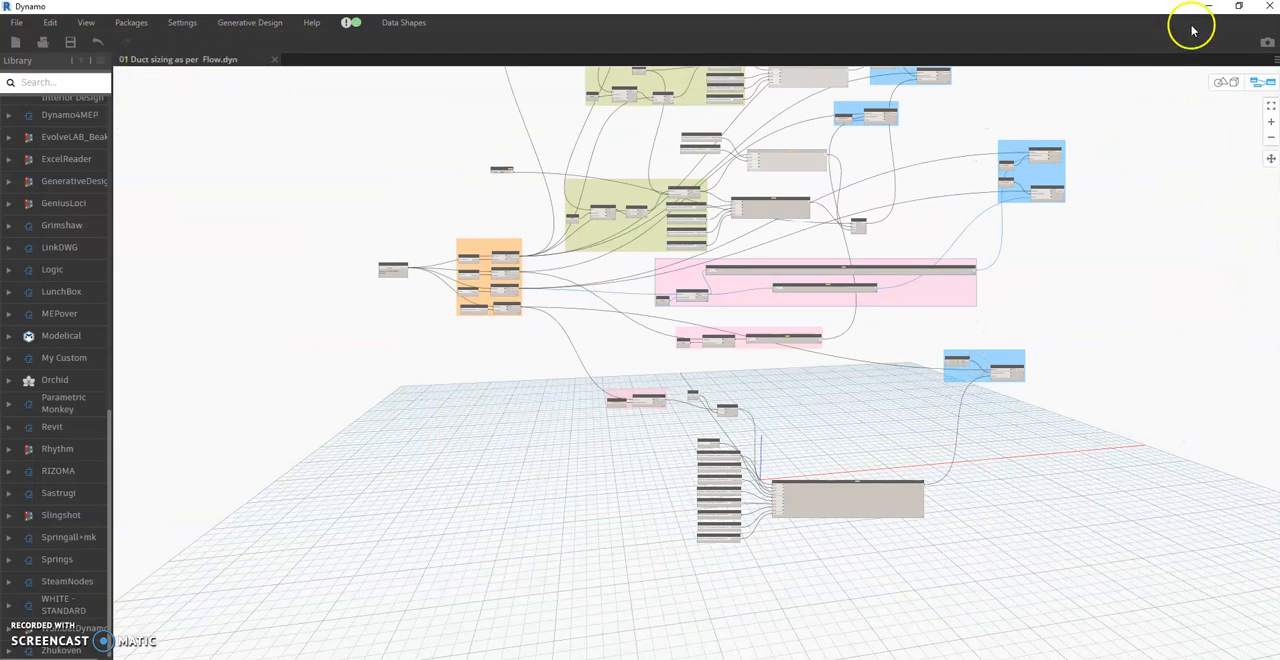